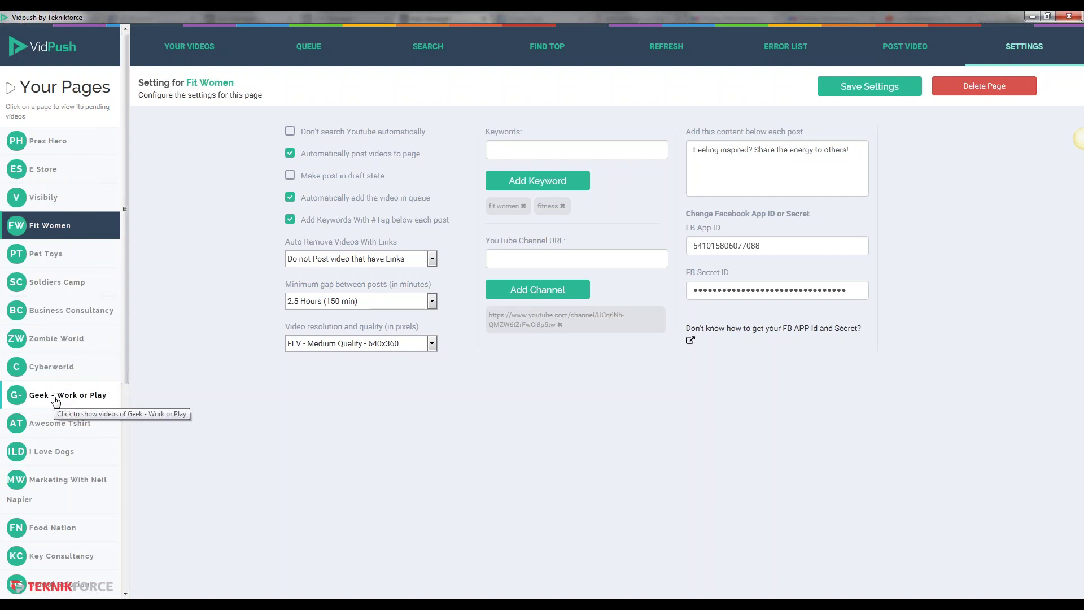
Step: Open the settings of the Fit Women page and review the content added below each post
{"action": "left_click", "coordinate": [59, 227]}
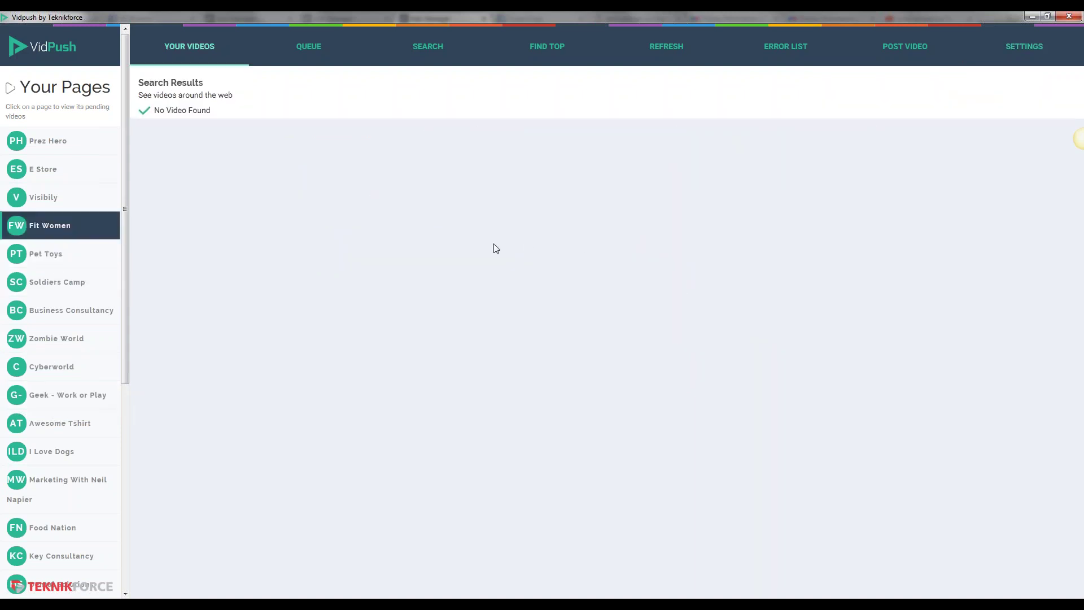
{"action": "left_click", "coordinate": [916, 49]}
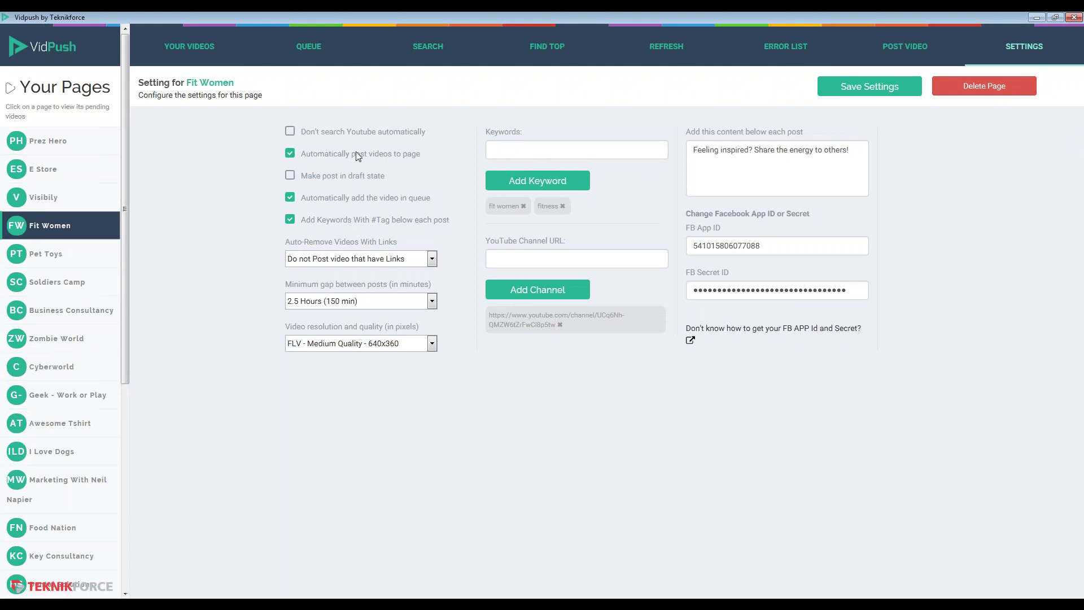
{"action": "left_click", "coordinate": [801, 160]}
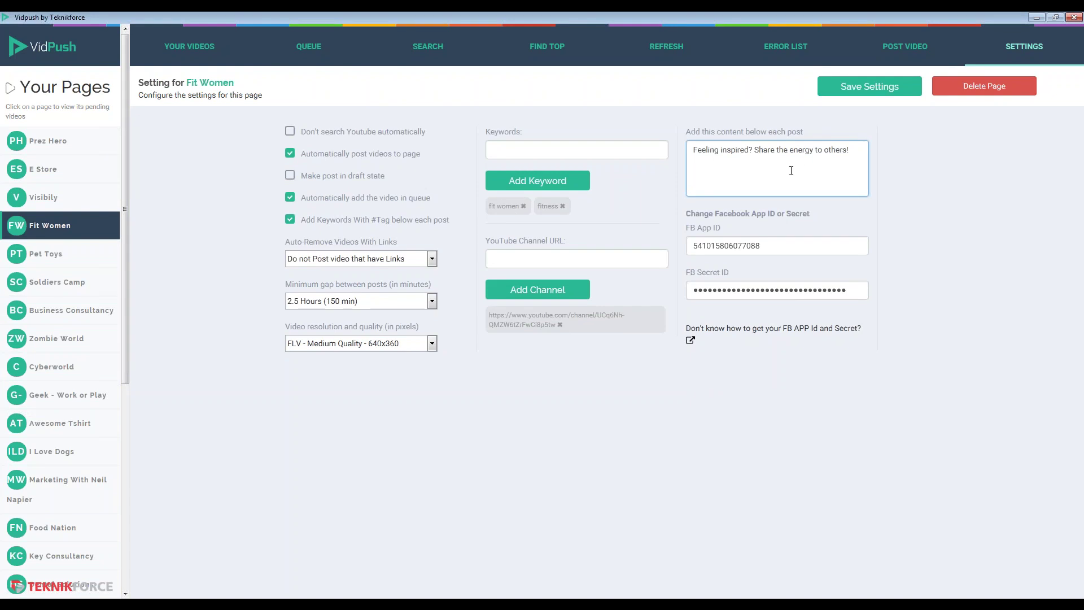
Step: Switch to the Fit Women Facebook page in Chrome and examine the text and hashtags of the published gym workout video post
{"action": "left_click", "coordinate": [1032, 19]}
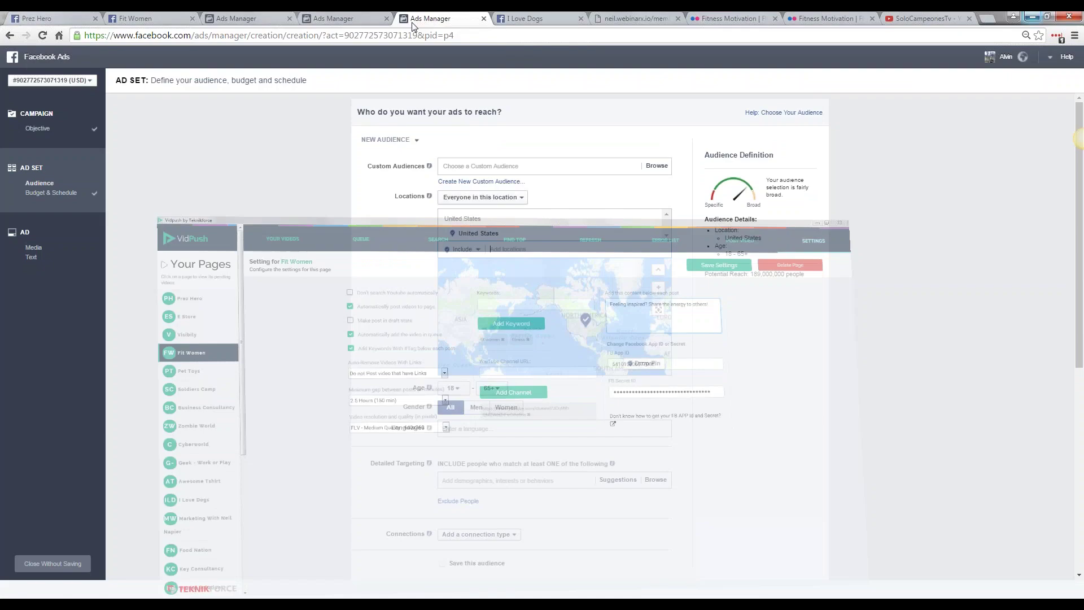
{"action": "left_click", "coordinate": [131, 13]}
{"action": "scroll", "coordinate": [647, 319], "scroll_direction": "up", "scroll_amount": 1}
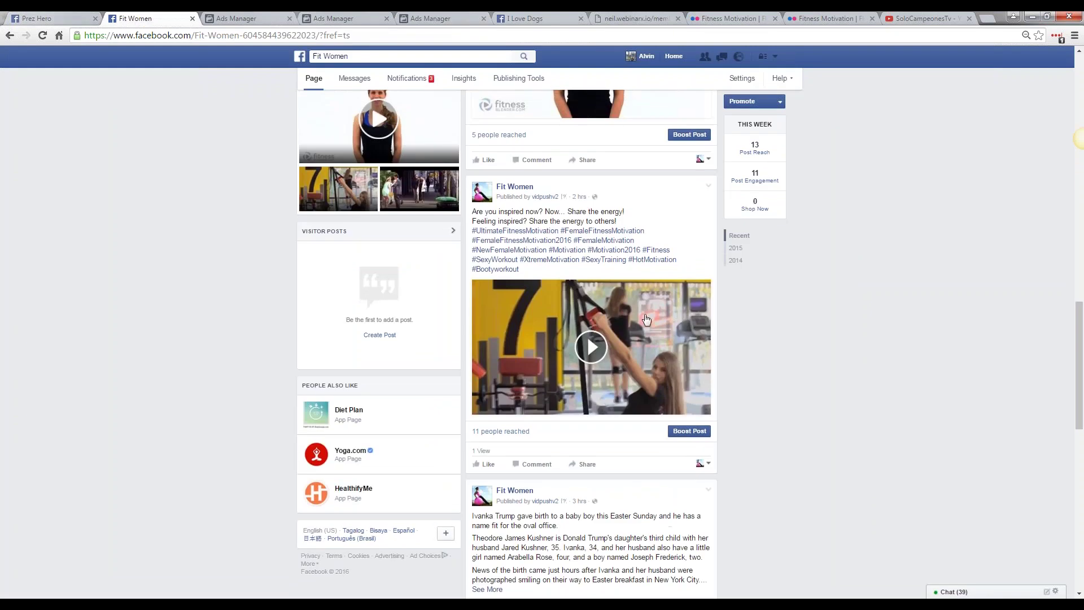
{"action": "scroll", "coordinate": [646, 319], "scroll_direction": "up", "scroll_amount": 3}
{"action": "scroll", "coordinate": [727, 345], "scroll_direction": "down", "scroll_amount": 2}
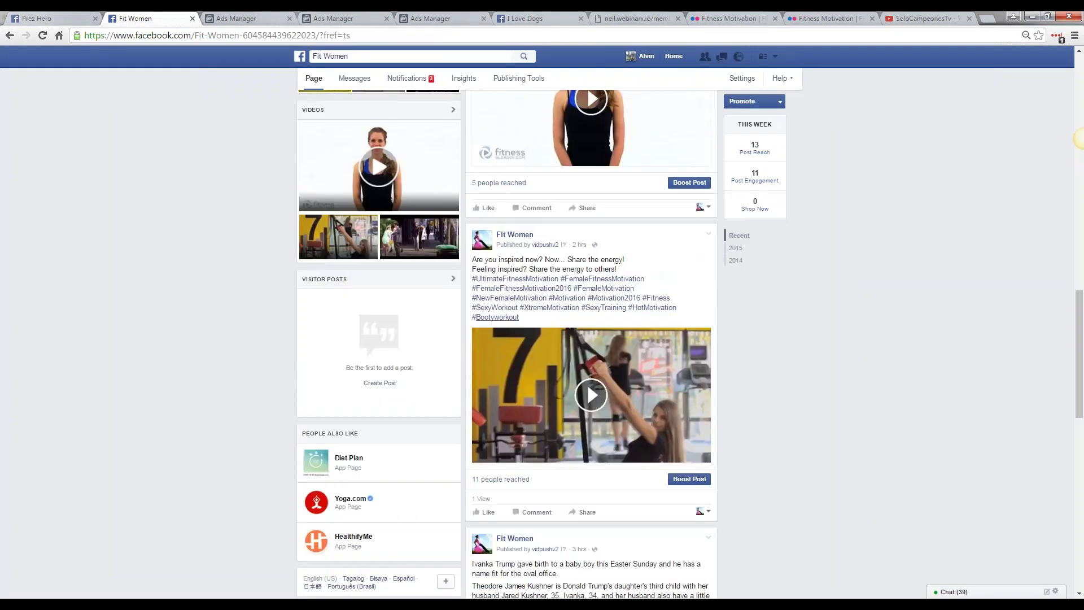
{"action": "scroll", "coordinate": [520, 260], "scroll_direction": "down", "scroll_amount": 1}
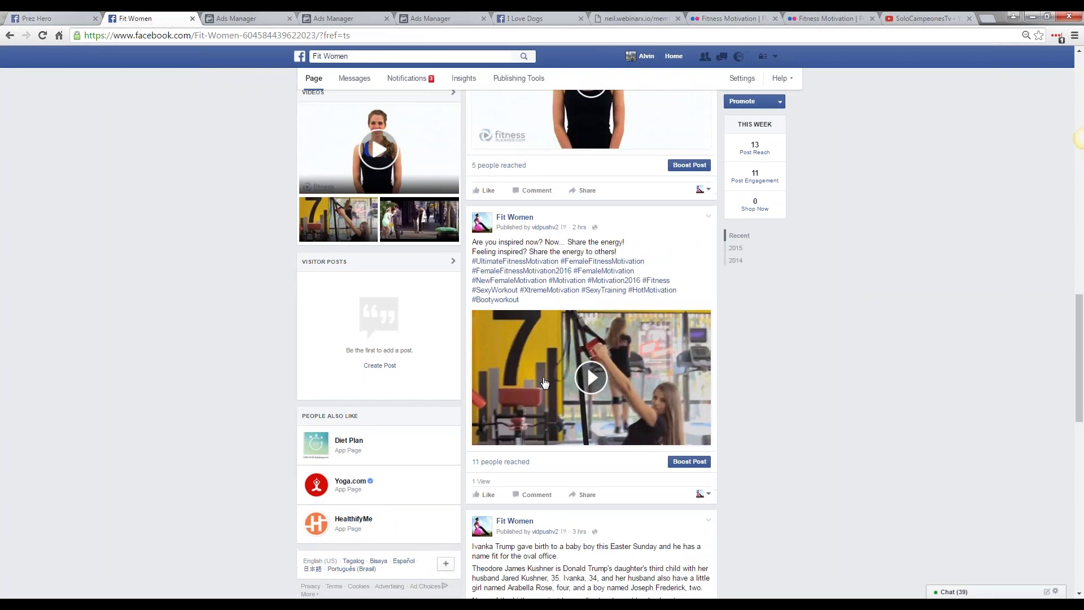
{"action": "left_click_drag", "start_coordinate": [520, 261], "coordinate": [528, 230]}
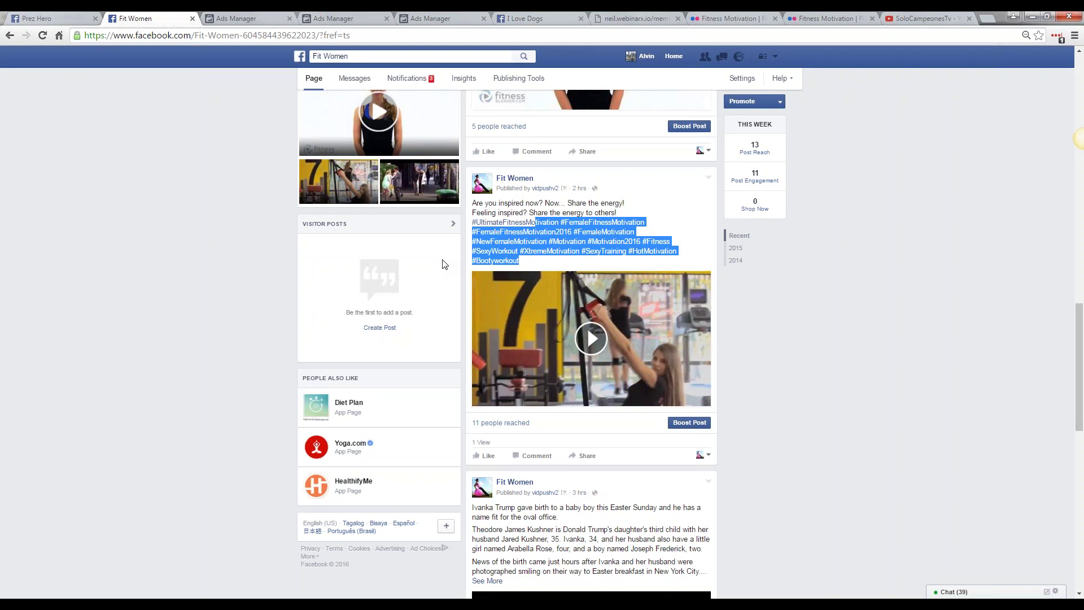
{"action": "left_click_drag", "start_coordinate": [578, 262], "coordinate": [480, 232]}
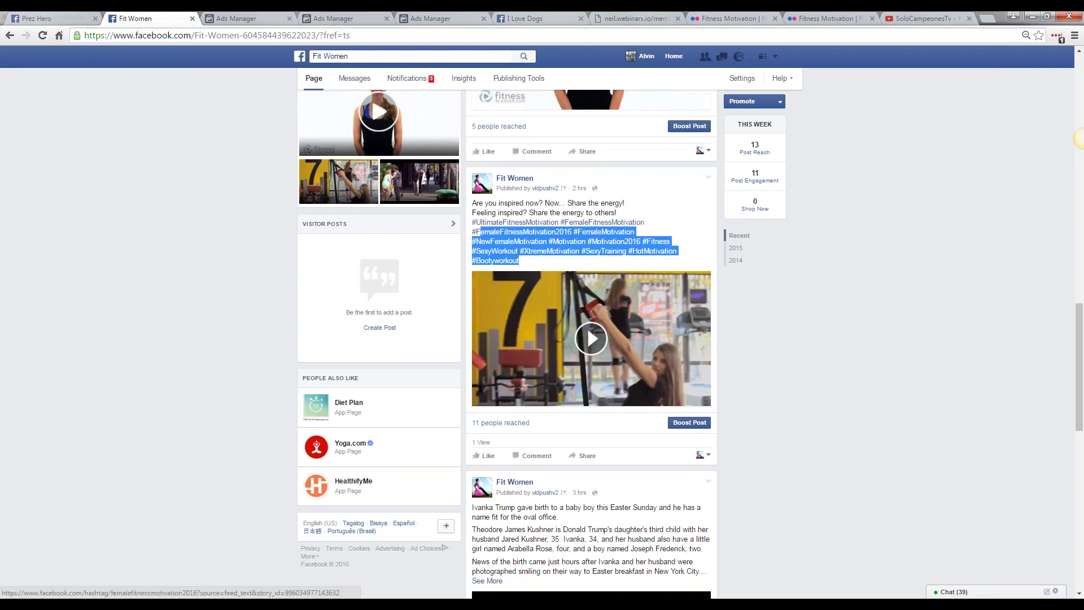
{"action": "left_click", "coordinate": [569, 265]}
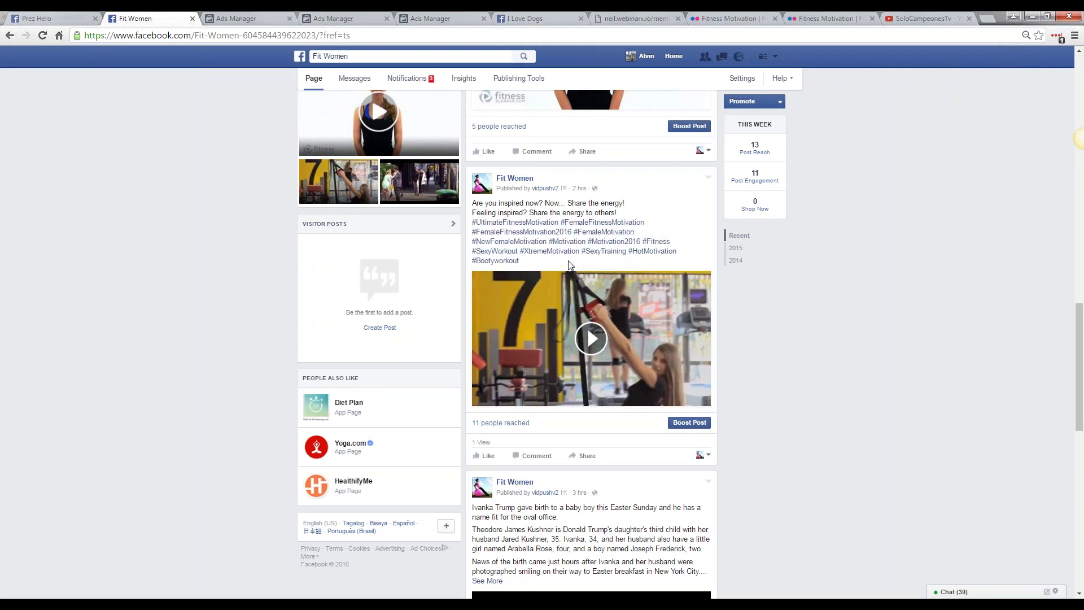
Step: Examine the added share message in the "Let's do this!" video post on the Fit Women Facebook page
{"action": "scroll", "coordinate": [569, 265], "scroll_direction": "up", "scroll_amount": 1}
{"action": "scroll", "coordinate": [569, 265], "scroll_direction": "up", "scroll_amount": 3}
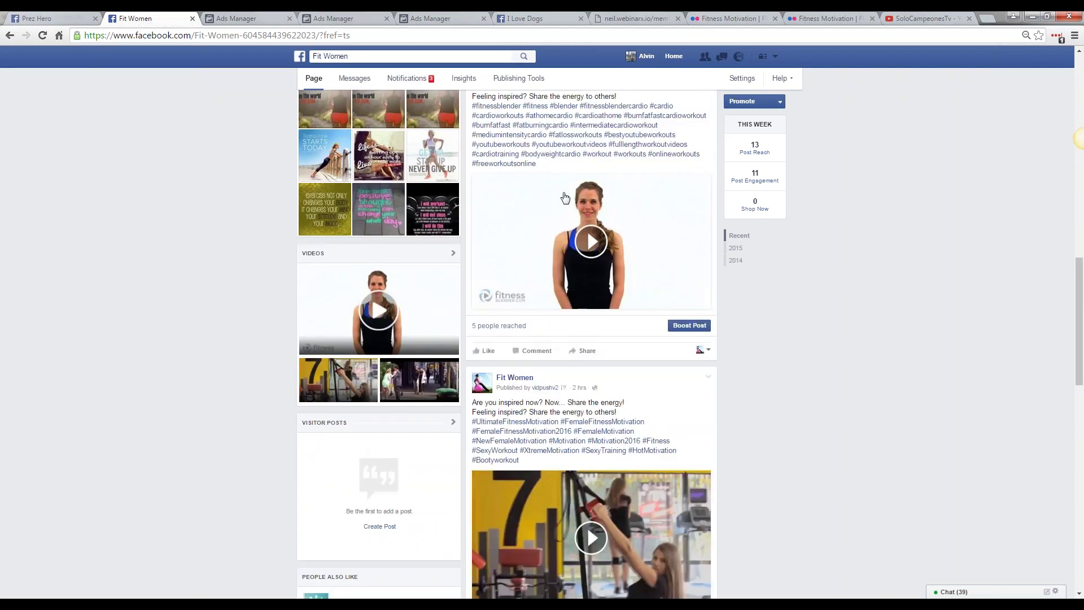
{"action": "scroll", "coordinate": [565, 198], "scroll_direction": "up", "scroll_amount": 2}
{"action": "scroll", "coordinate": [508, 292], "scroll_direction": "up", "scroll_amount": 1}
{"action": "triple_click", "coordinate": [509, 292]}
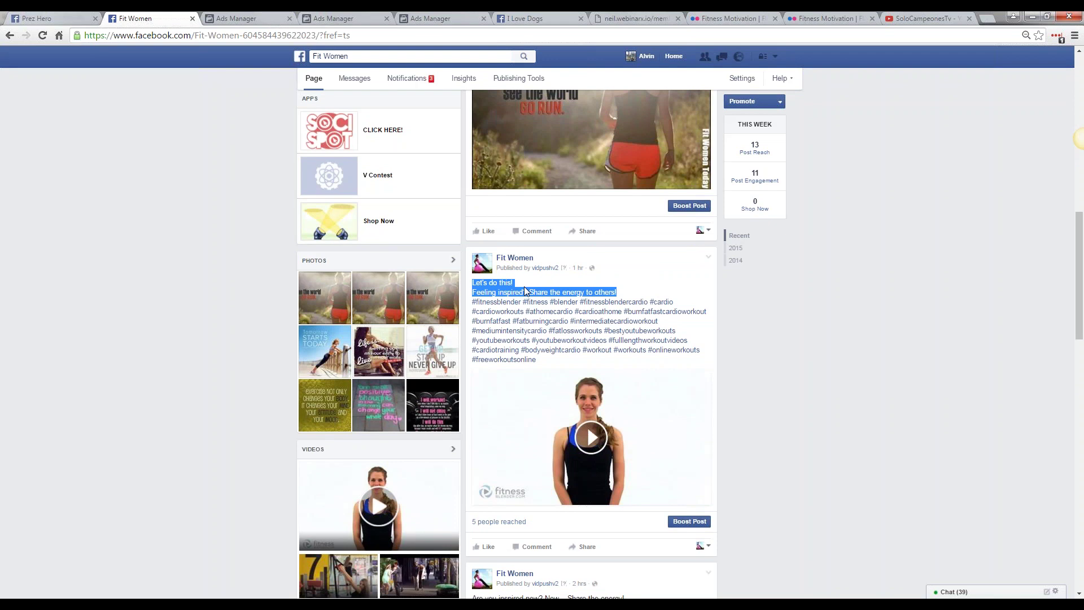
Step: Compare the share message in VidPush's Fit Women settings with the text of the published Facebook video posts
{"action": "key", "text": "alt+Tab"}
{"action": "key", "text": "alt+Tab"}
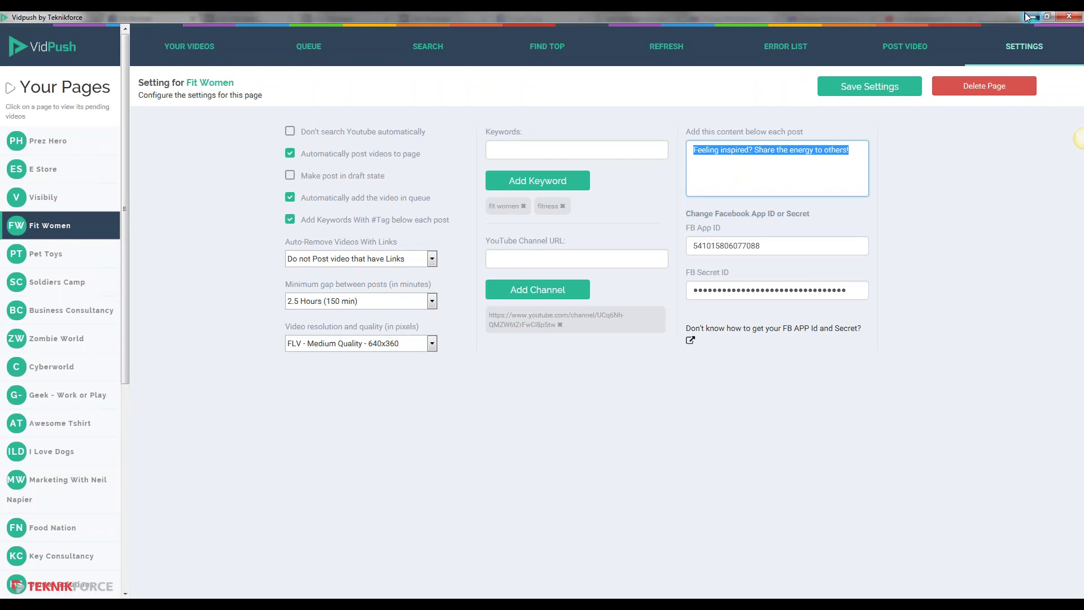
{"action": "left_click", "coordinate": [1027, 15]}
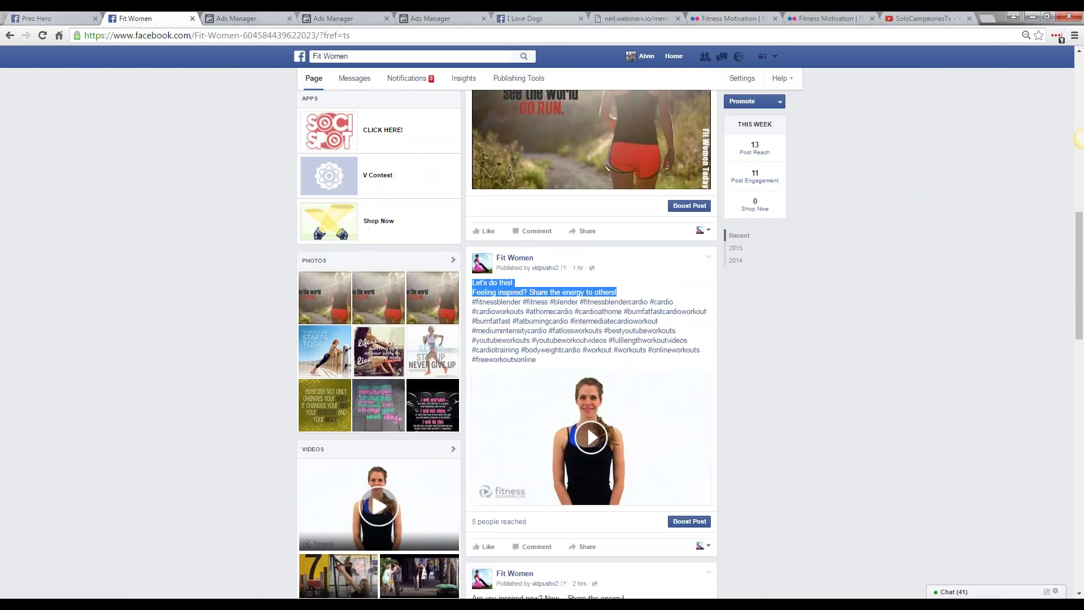
{"action": "left_click", "coordinate": [813, 306]}
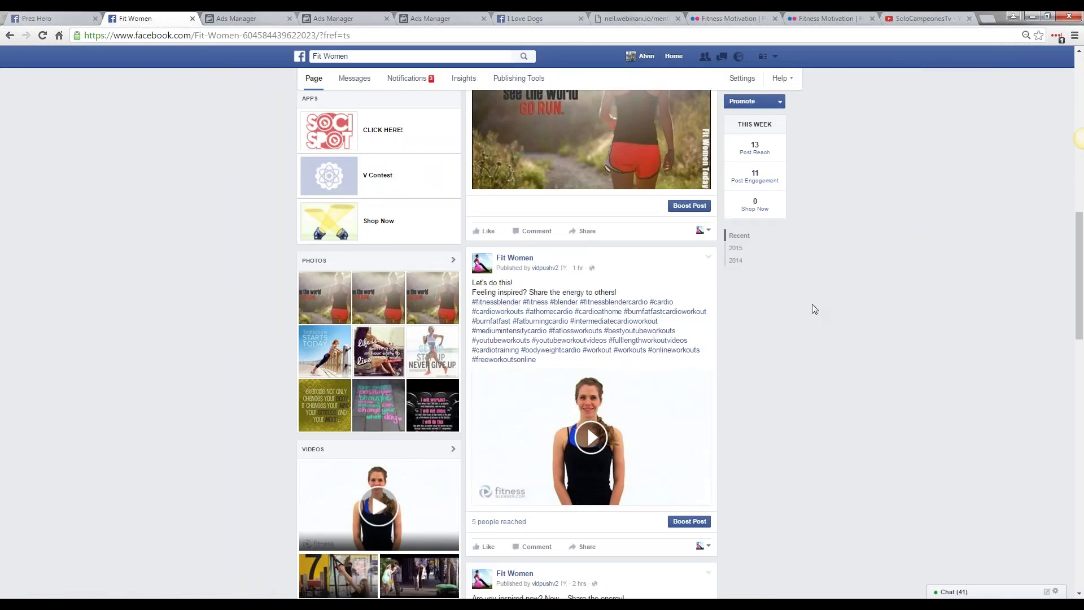
{"action": "scroll", "coordinate": [812, 303], "scroll_direction": "down", "scroll_amount": 2}
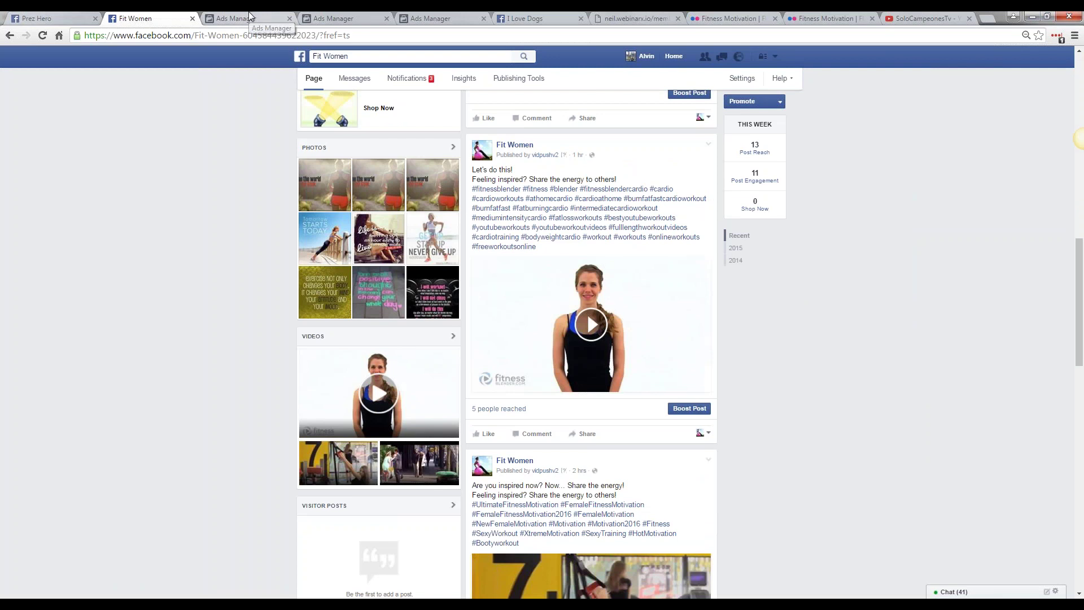
Step: Review the campaign list in Ads Manager and the performance of the Geek - Work or Play video ad
{"action": "left_click", "coordinate": [248, 12]}
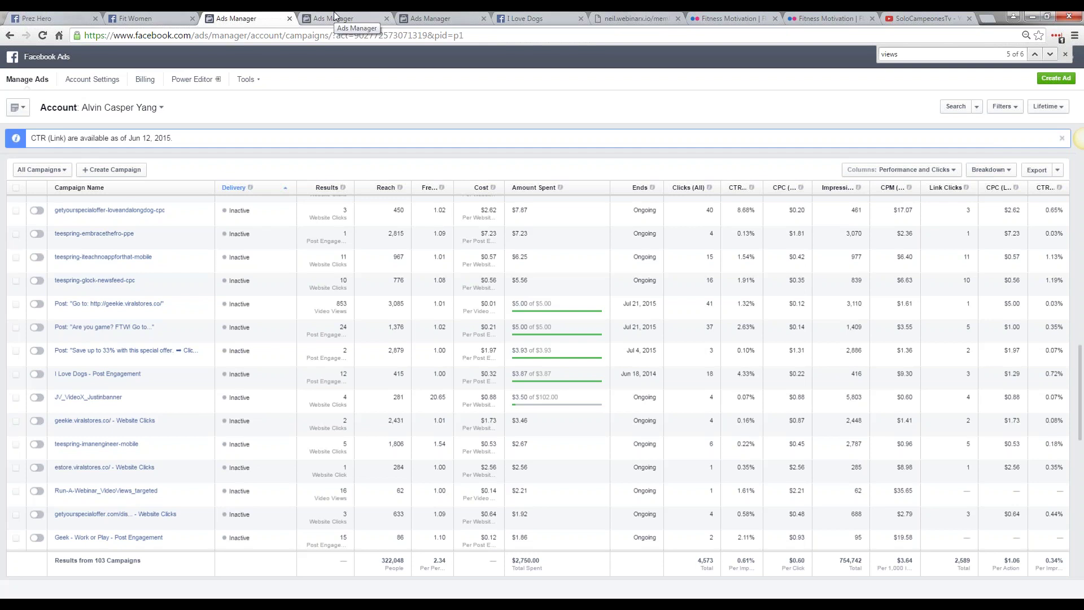
{"action": "left_click", "coordinate": [334, 13]}
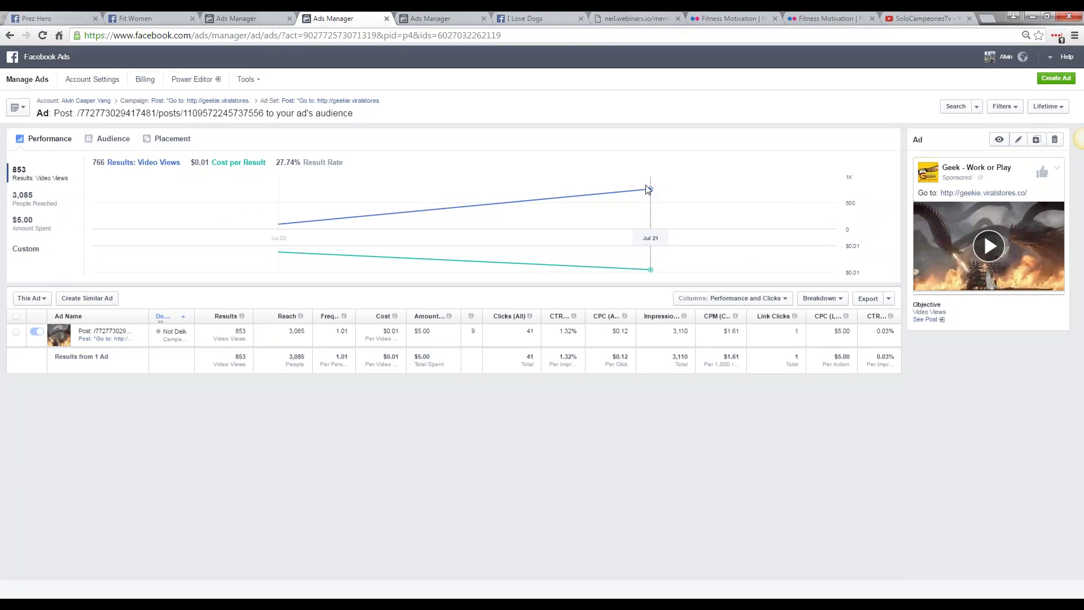
Step: In the new ad set's budget settings, review the delivery optimization choices and set charging to 10-Second Video View
{"action": "left_click", "coordinate": [412, 16]}
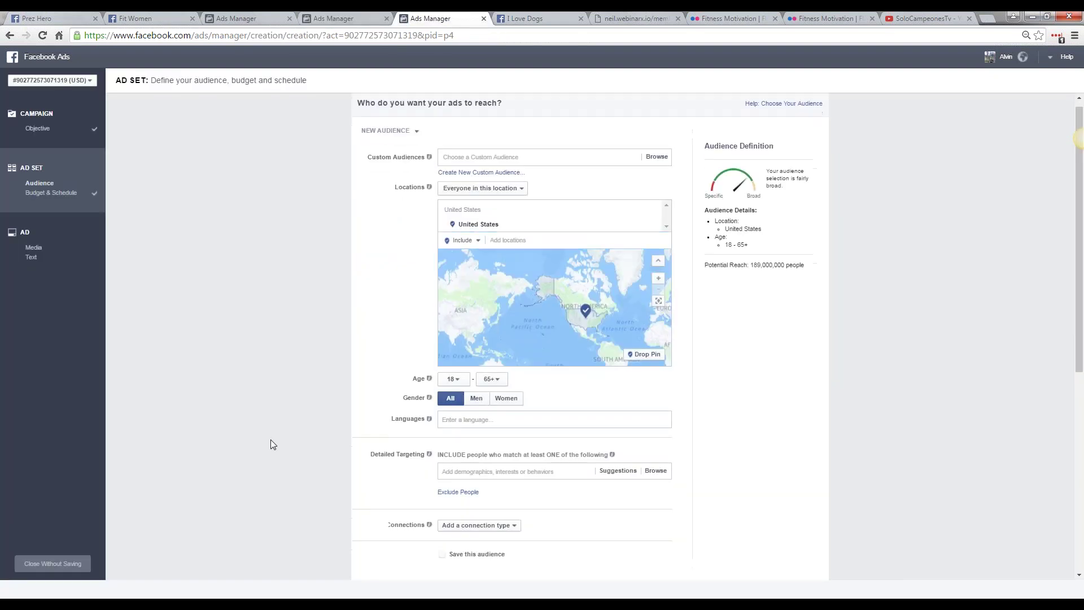
{"action": "scroll", "coordinate": [270, 440], "scroll_direction": "down", "scroll_amount": 4}
{"action": "scroll", "coordinate": [221, 401], "scroll_direction": "down", "scroll_amount": 3}
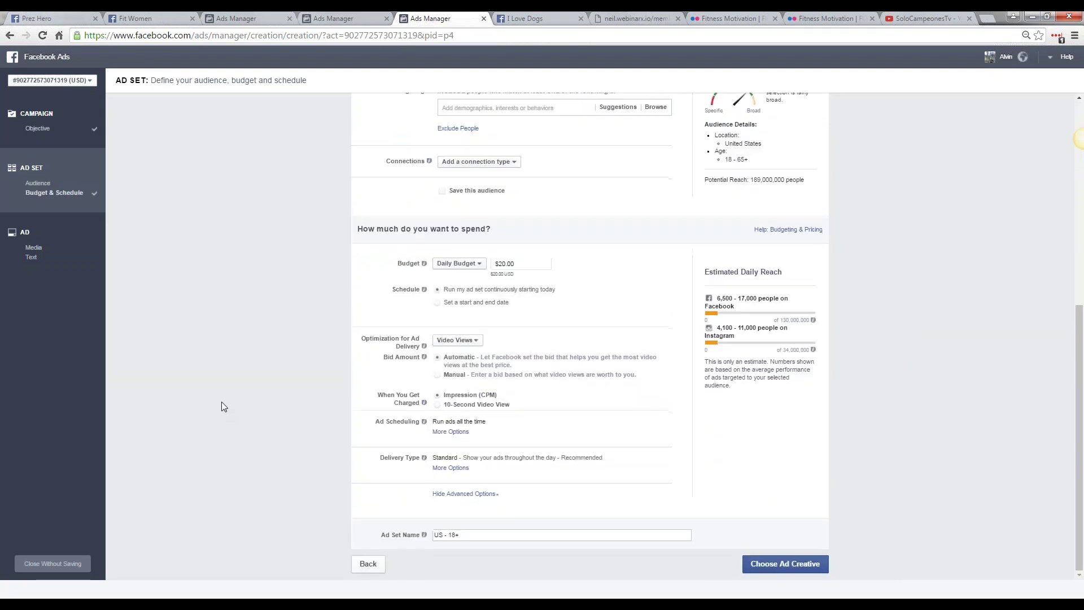
{"action": "left_click", "coordinate": [458, 342]}
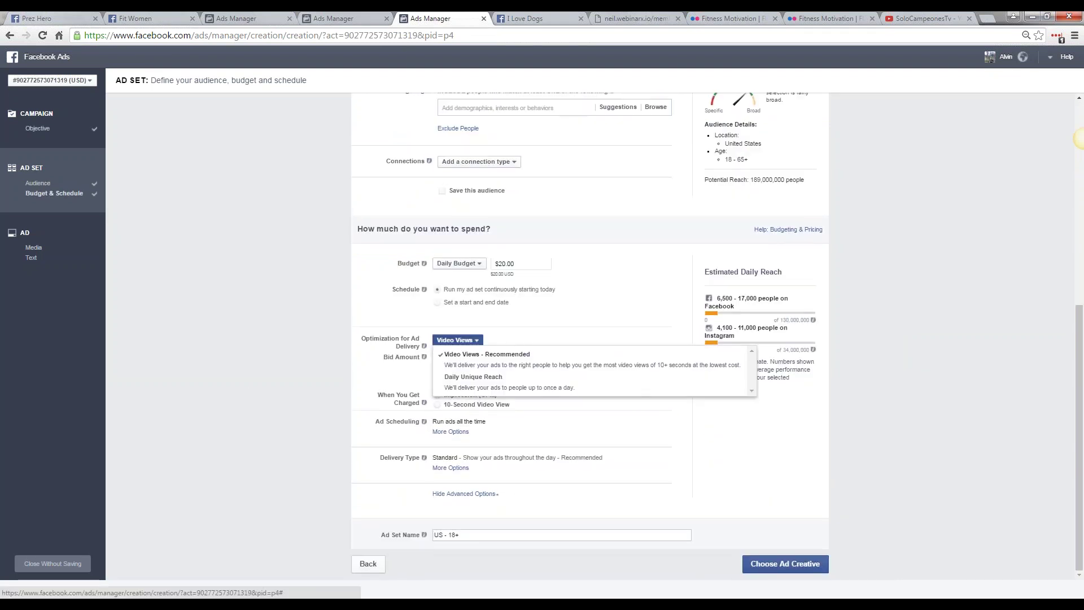
{"action": "left_click", "coordinate": [257, 369]}
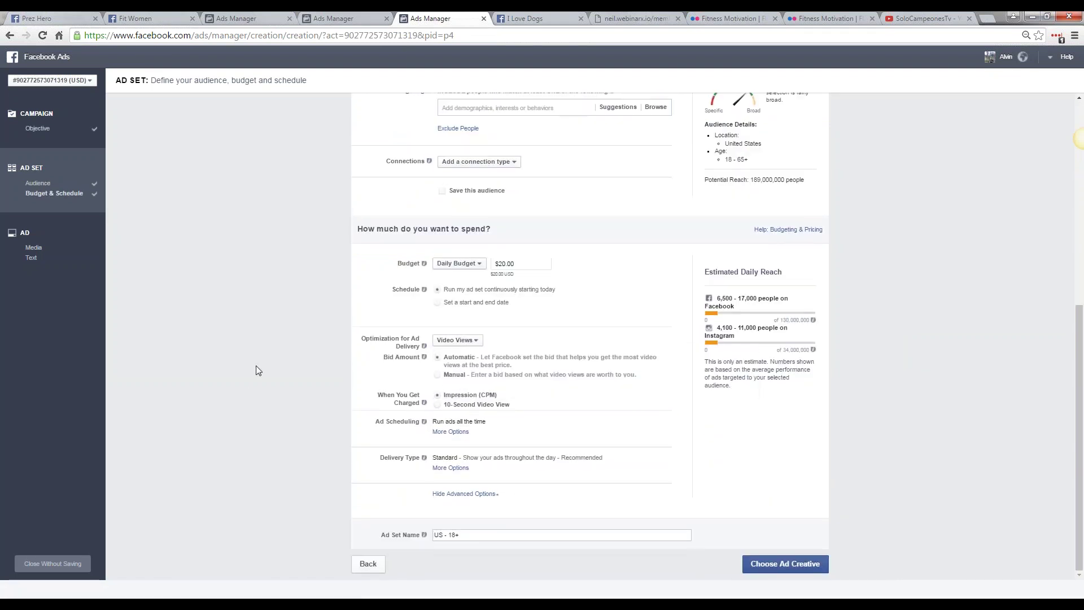
{"action": "left_click", "coordinate": [452, 409]}
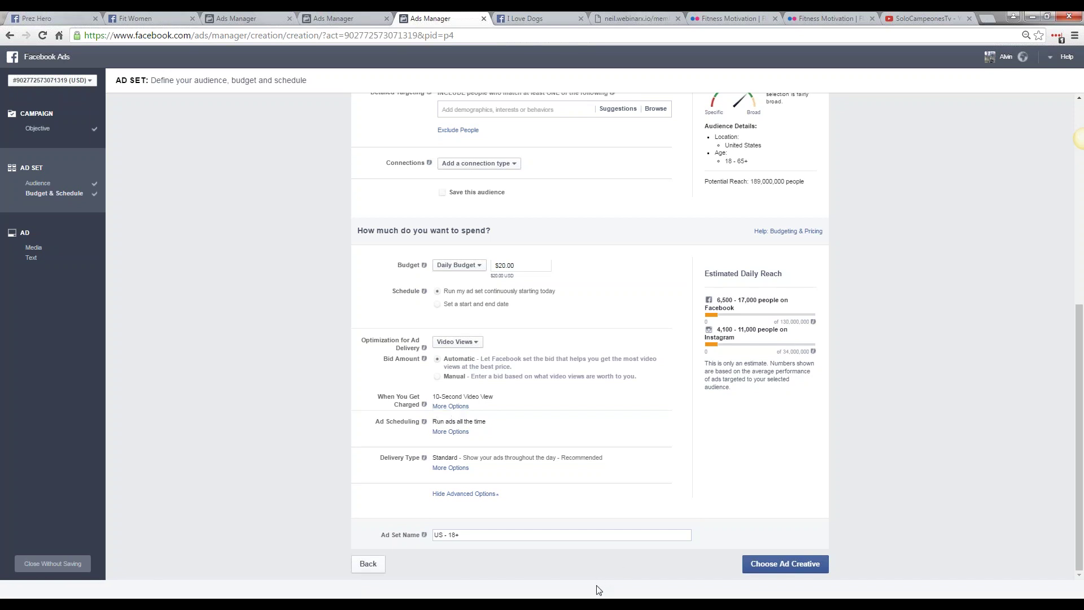
Step: Switch to VidPush, select the Cyberworld page and agree to add keywords or channels to it in its settings
{"action": "mouse_move", "coordinate": [576, 603]}
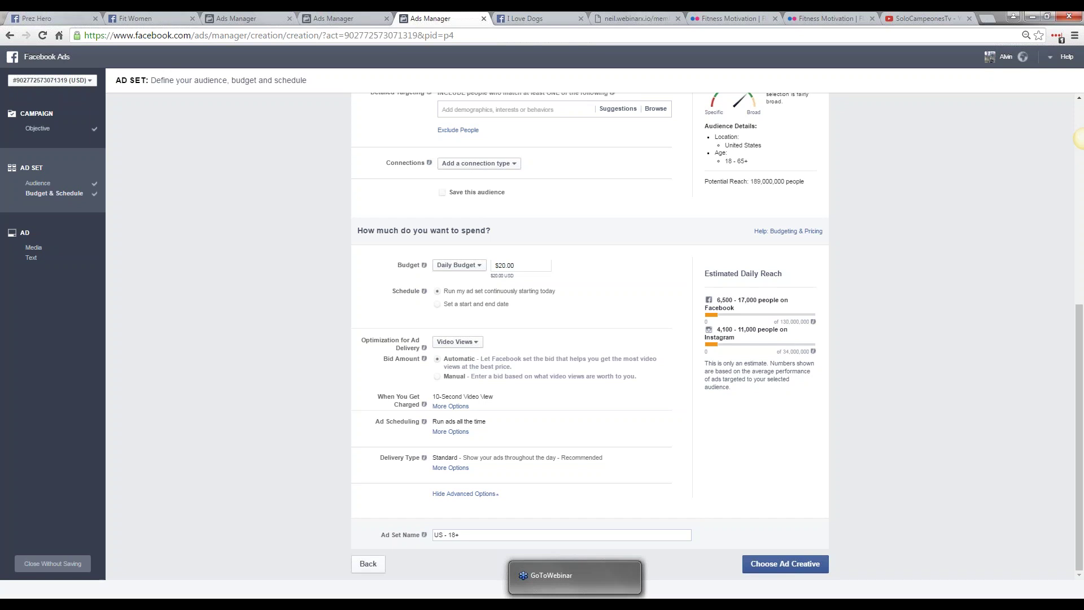
{"action": "mouse_move", "coordinate": [510, 604]}
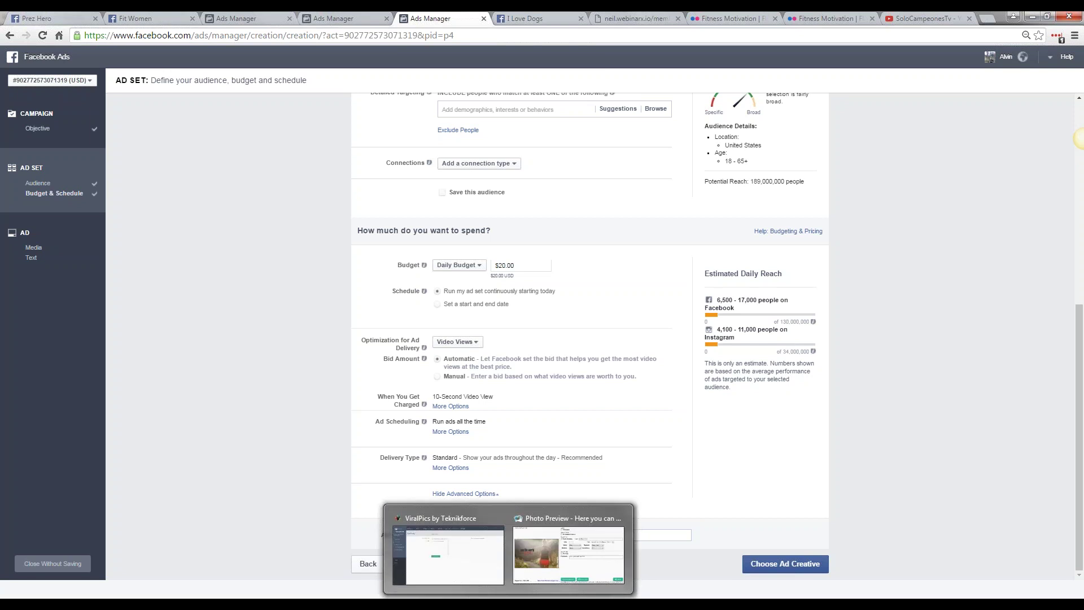
{"action": "left_click", "coordinate": [453, 556]}
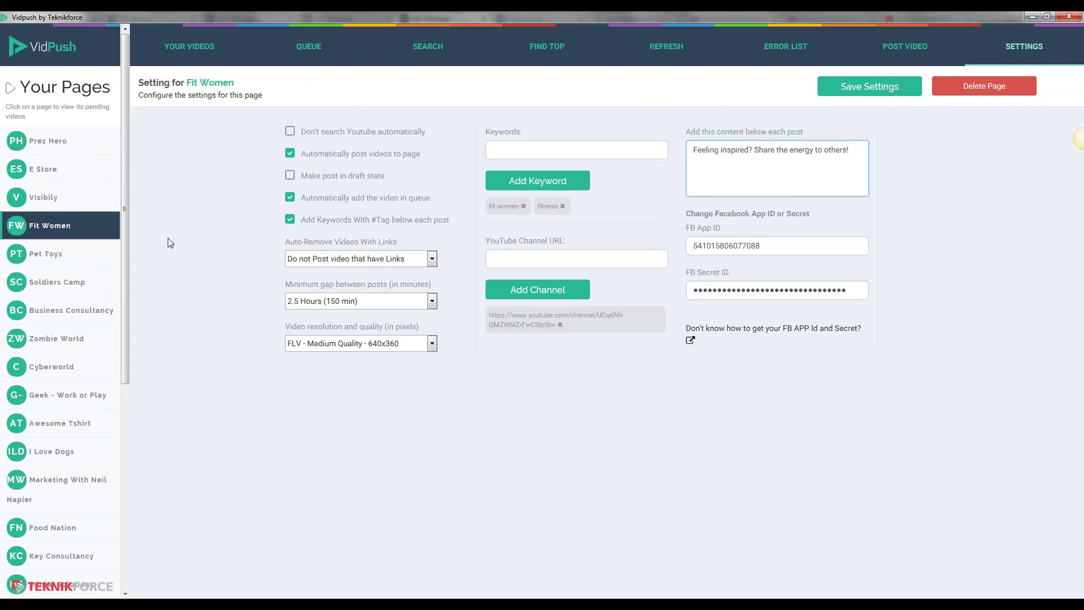
{"action": "left_click", "coordinate": [61, 373]}
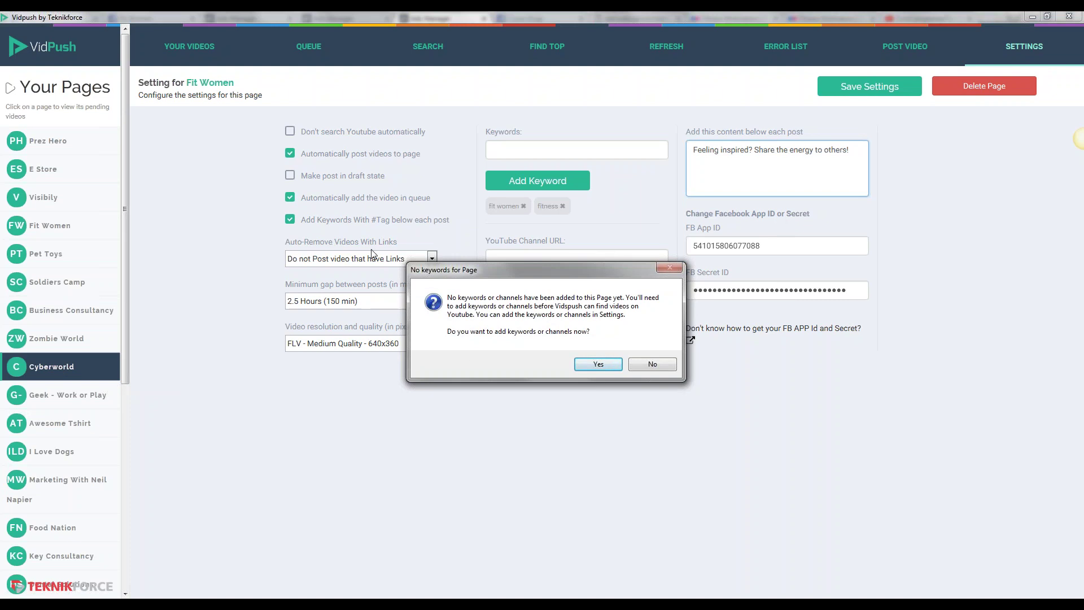
{"action": "left_click", "coordinate": [590, 372]}
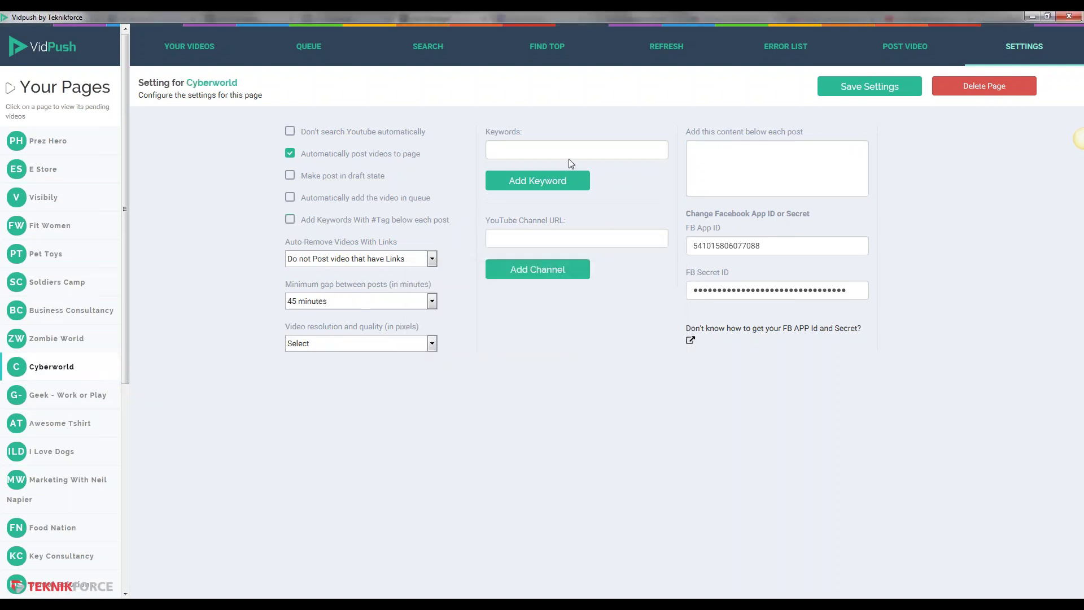
Step: Add the keywords "tech", "techcrunch" and "CES" to the Cyberworld page
{"action": "left_click", "coordinate": [570, 153]}
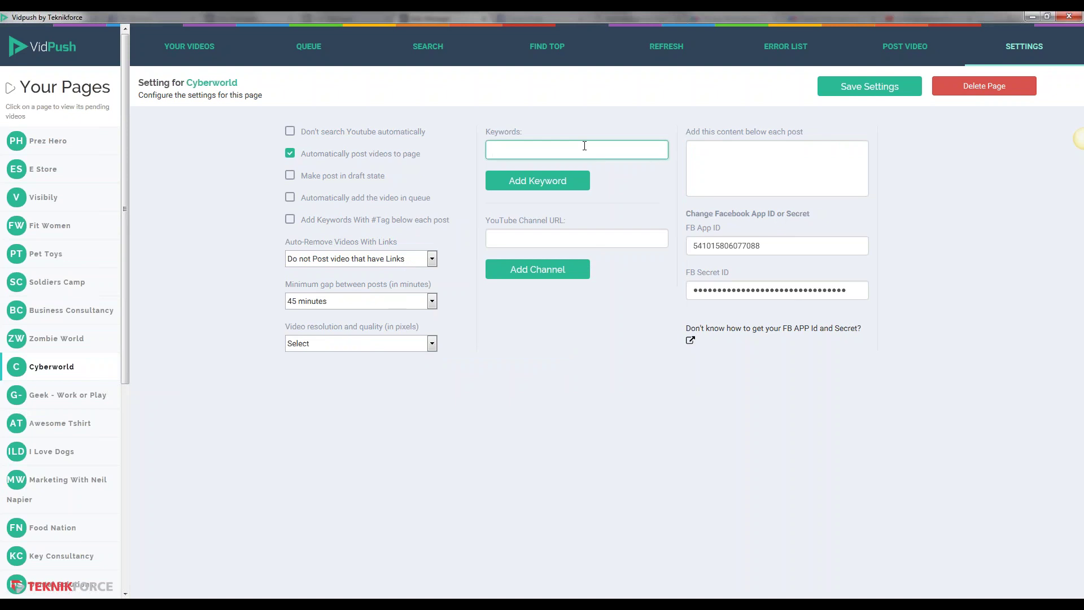
{"action": "type", "text": "tech"}
{"action": "left_click", "coordinate": [568, 180]}
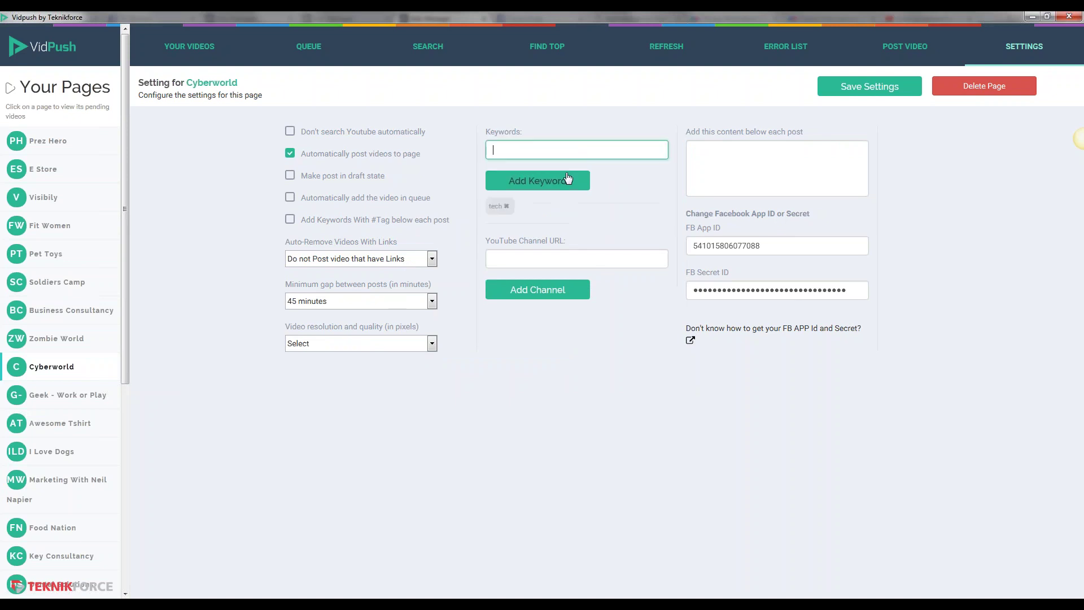
{"action": "type", "text": "techcurnc"}
{"action": "key", "text": "BackSpace"}
{"action": "key", "text": "BackSpace"}
{"action": "key", "text": "BackSpace"}
{"action": "key", "text": "BackSpace"}
{"action": "type", "text": "runch"}
{"action": "left_click", "coordinate": [536, 180]}
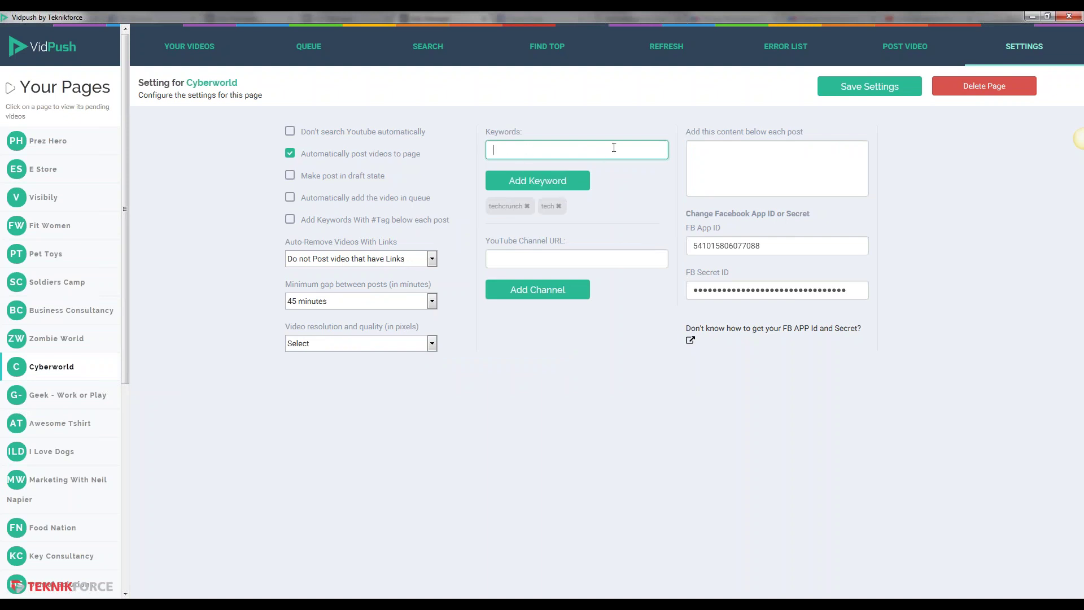
{"action": "type", "text": "CES"}
{"action": "left_click", "coordinate": [571, 180]}
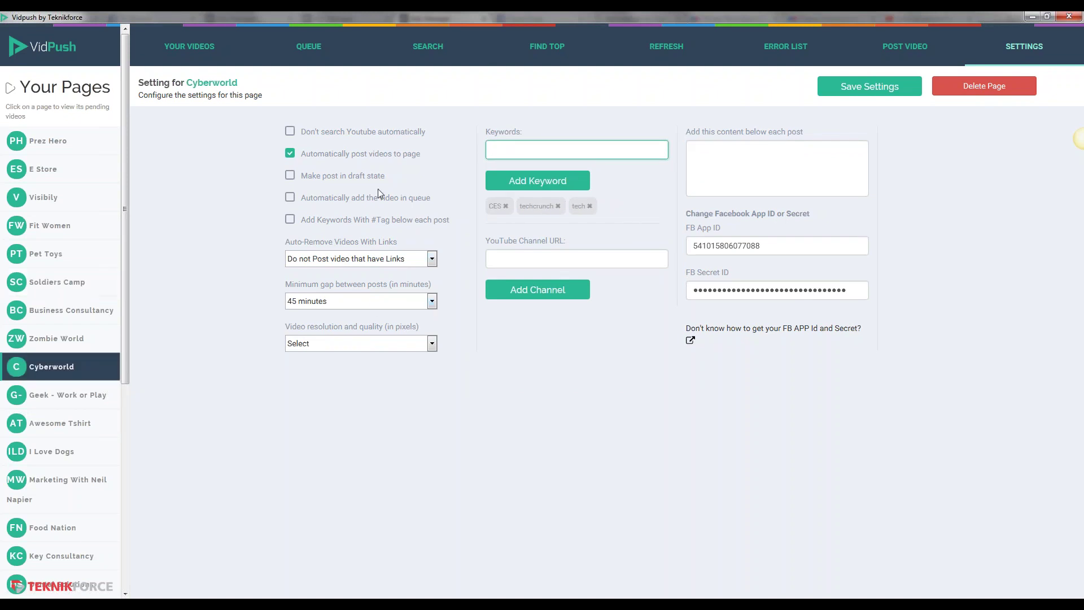
Step: Enable draft-state posts, automatic queueing and hashtag keywords for Cyberworld, and disable automatic posting of videos to the page
{"action": "left_click", "coordinate": [305, 176]}
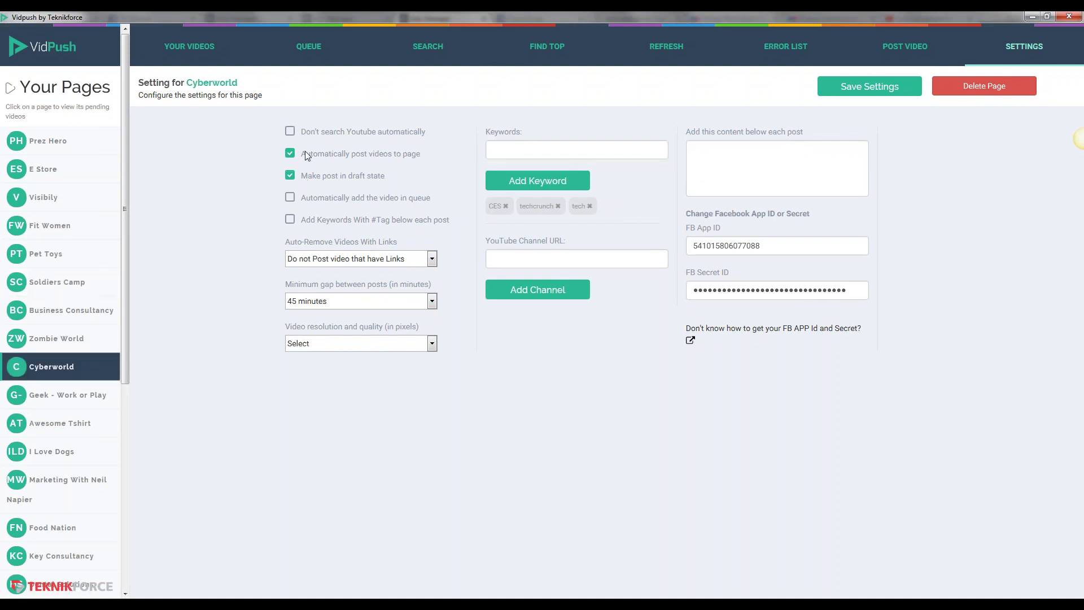
{"action": "left_click", "coordinate": [394, 203]}
Step: Set the content added below each Cyberworld post to "Love awesome tech! Share it!"
{"action": "left_click", "coordinate": [794, 180]}
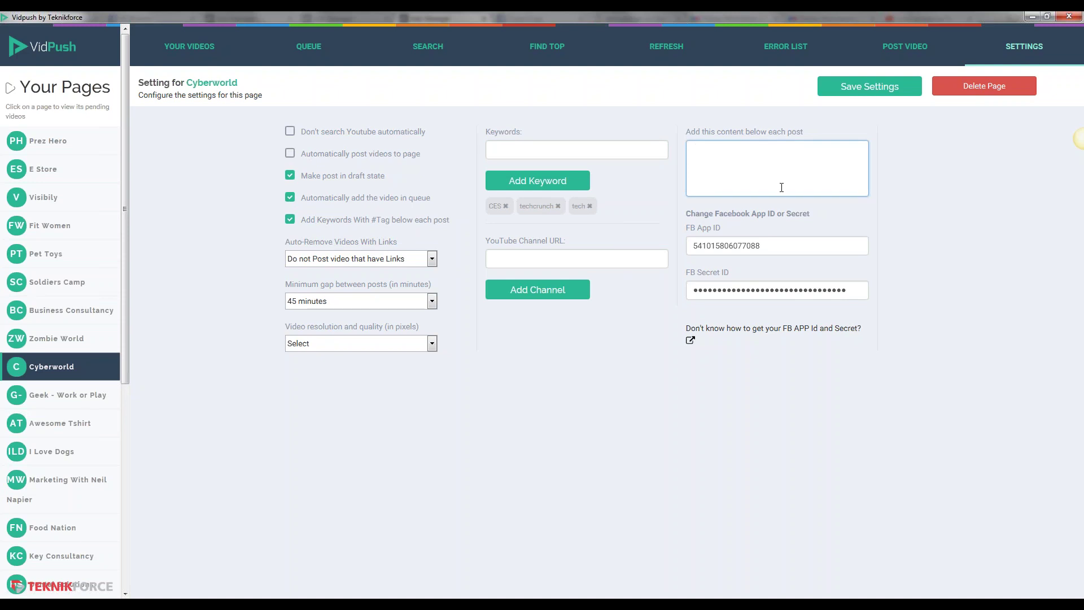
{"action": "type", "text": "Think this i"}
{"action": "type", "text": "s awe"}
{"action": "key", "text": "ctrl+a"}
{"action": "type", "text": "Love awesome tech! Share it!"}
Step: Exclude videos that have links from Cyberworld posts and set the minimum gap between posts to 2 Hours (120 min)
{"action": "left_click", "coordinate": [377, 258]}
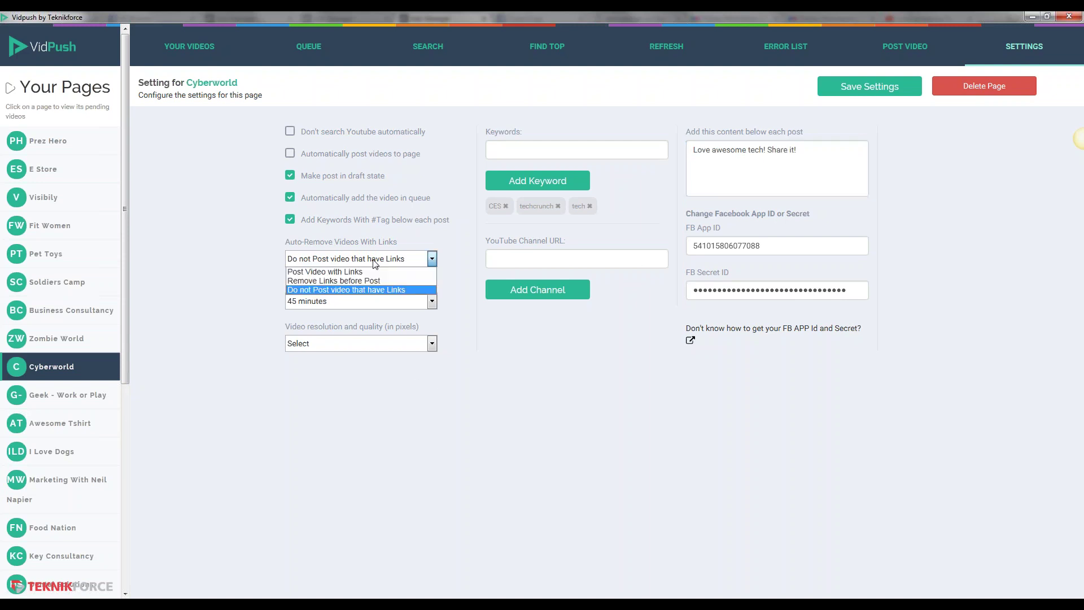
{"action": "left_click", "coordinate": [411, 290]}
{"action": "left_click", "coordinate": [399, 302]}
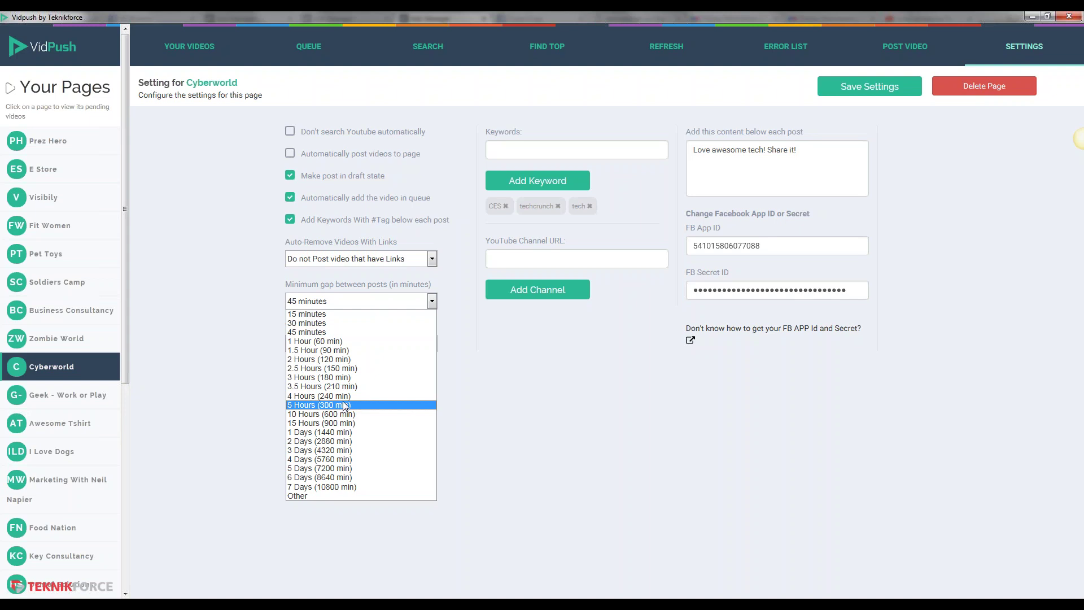
{"action": "left_click", "coordinate": [374, 360]}
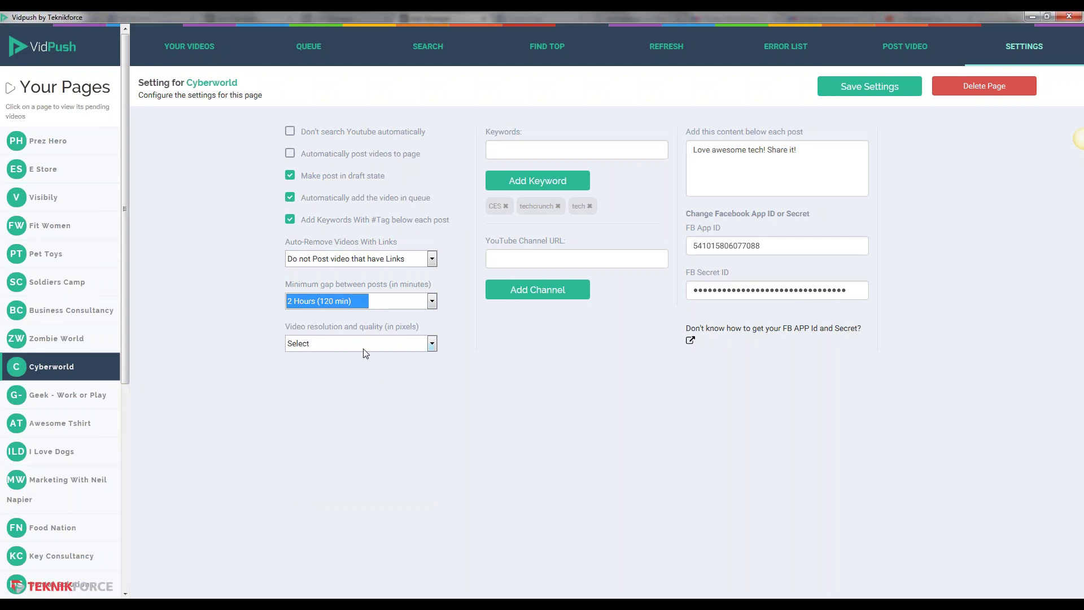
Step: Set the video resolution and quality to "FLV - Medium Quality - 640x360" and save the Cyberworld settings
{"action": "left_click", "coordinate": [364, 348]}
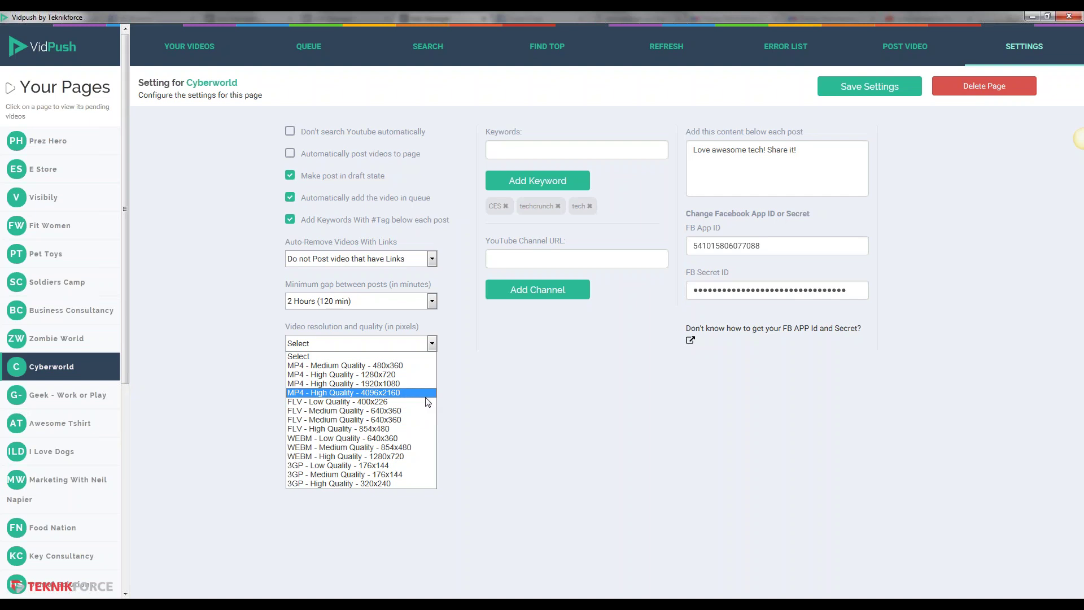
{"action": "left_click", "coordinate": [420, 411]}
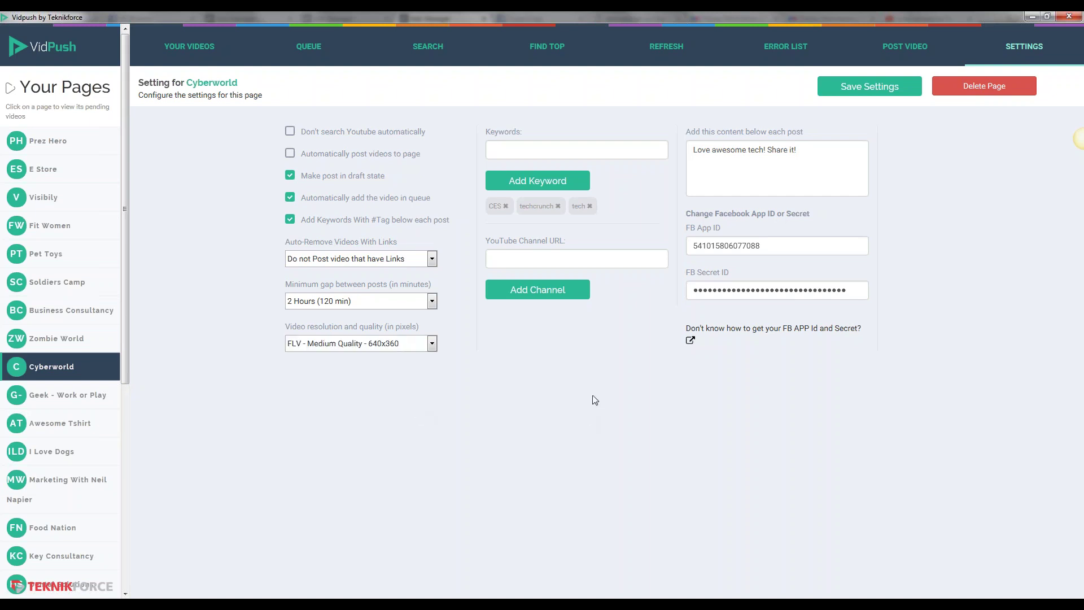
{"action": "left_click", "coordinate": [628, 258]}
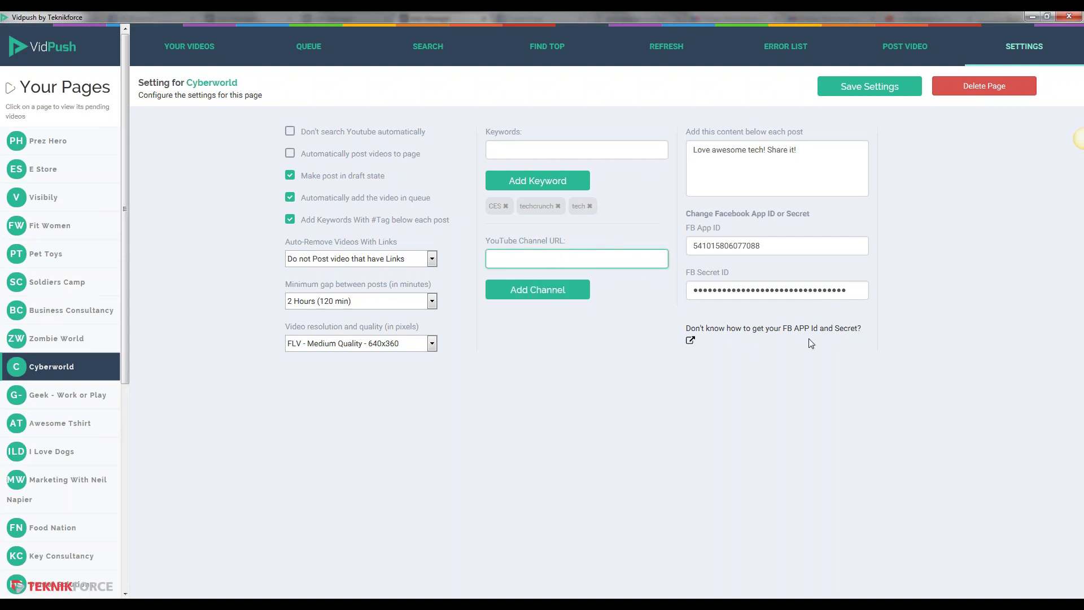
{"action": "left_click", "coordinate": [870, 86]}
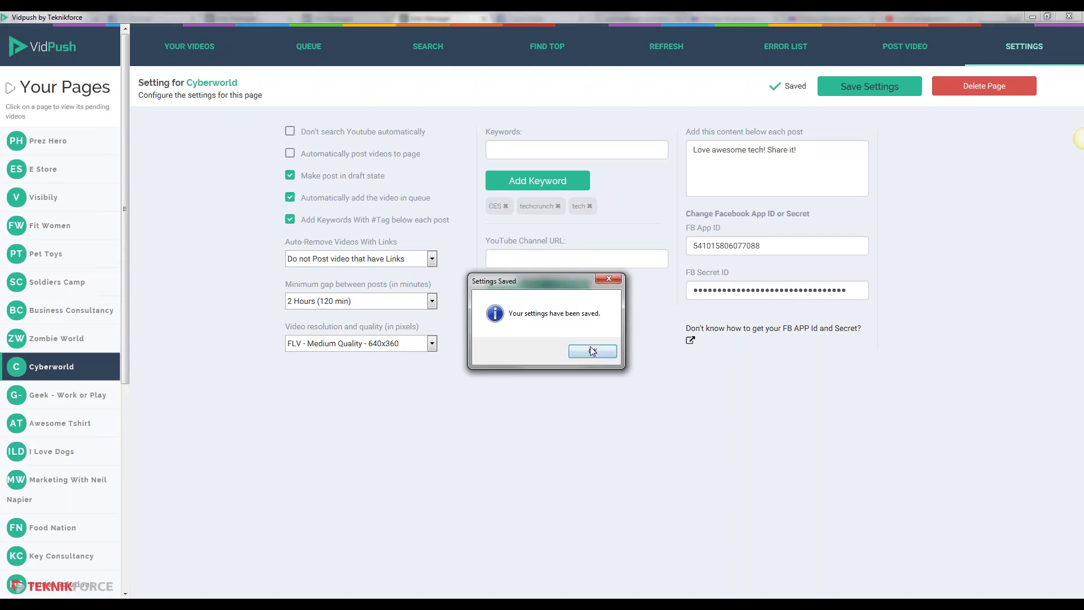
{"action": "left_click", "coordinate": [592, 351]}
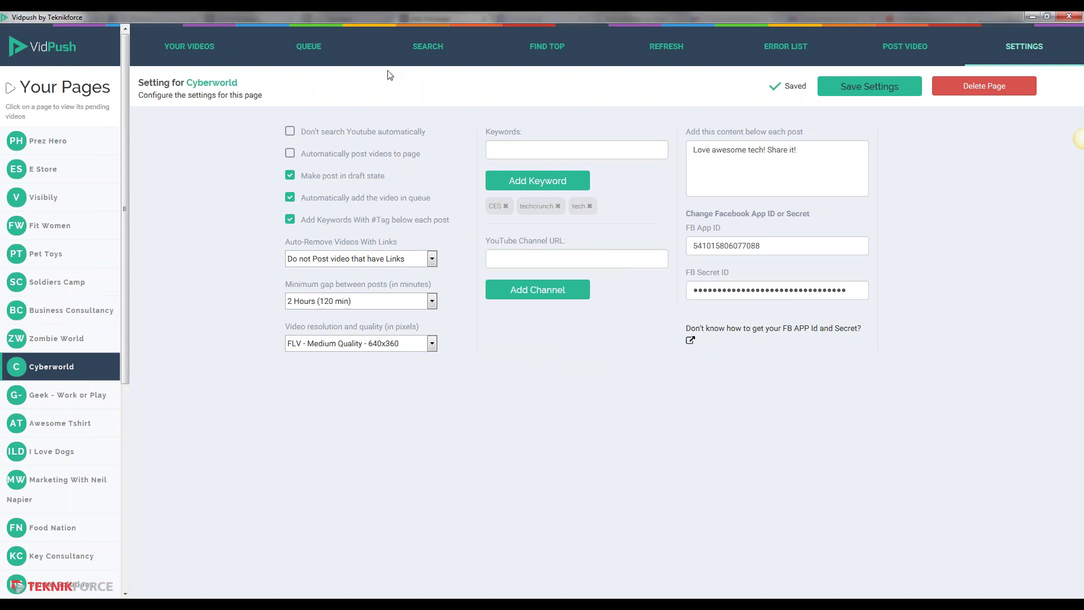
Step: Review the queued videos of the Cyberworld and Fit Women pages, and open the Fit Women settings
{"action": "left_click", "coordinate": [308, 46]}
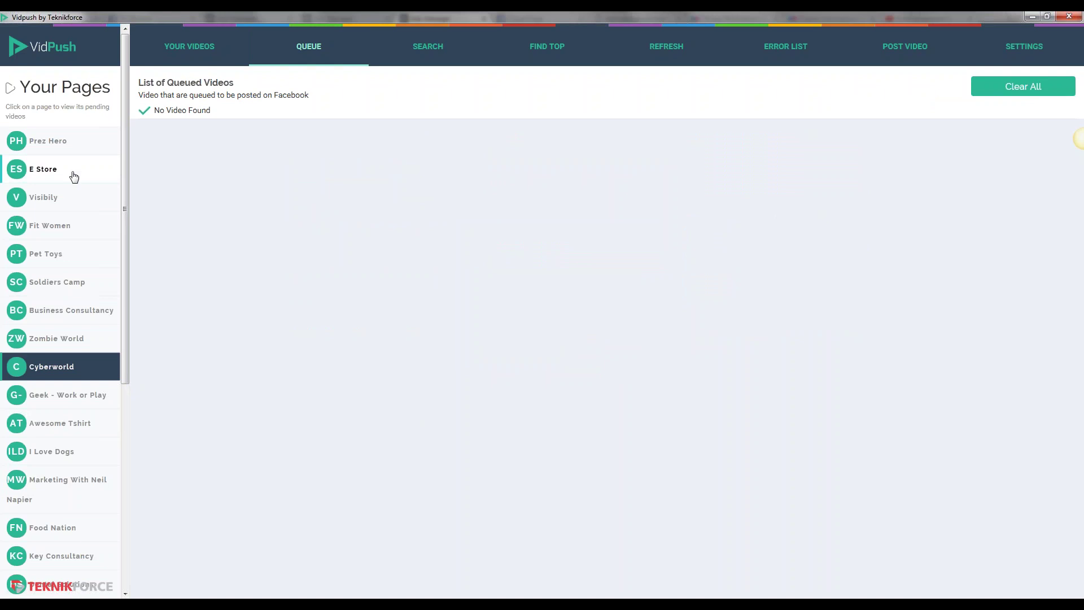
{"action": "left_click", "coordinate": [39, 227]}
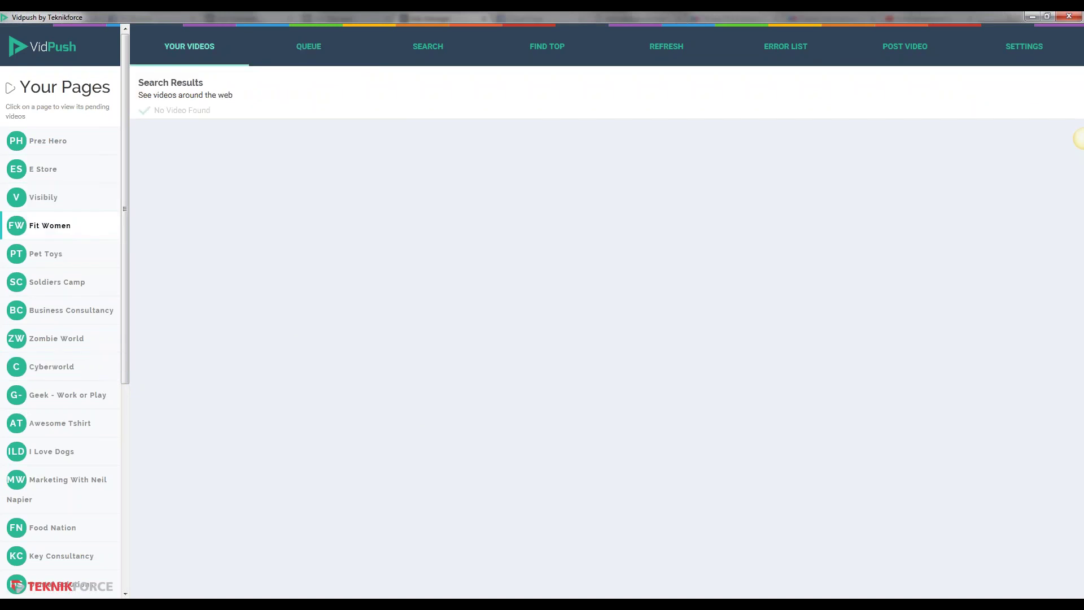
{"action": "left_click", "coordinate": [333, 48]}
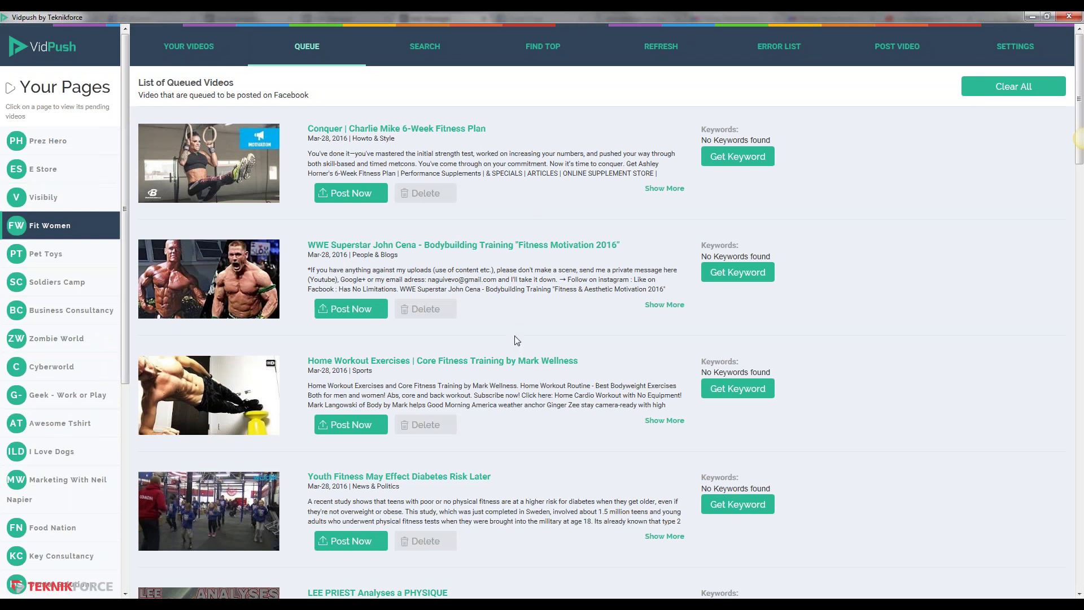
{"action": "scroll", "coordinate": [514, 340], "scroll_direction": "down", "scroll_amount": 3}
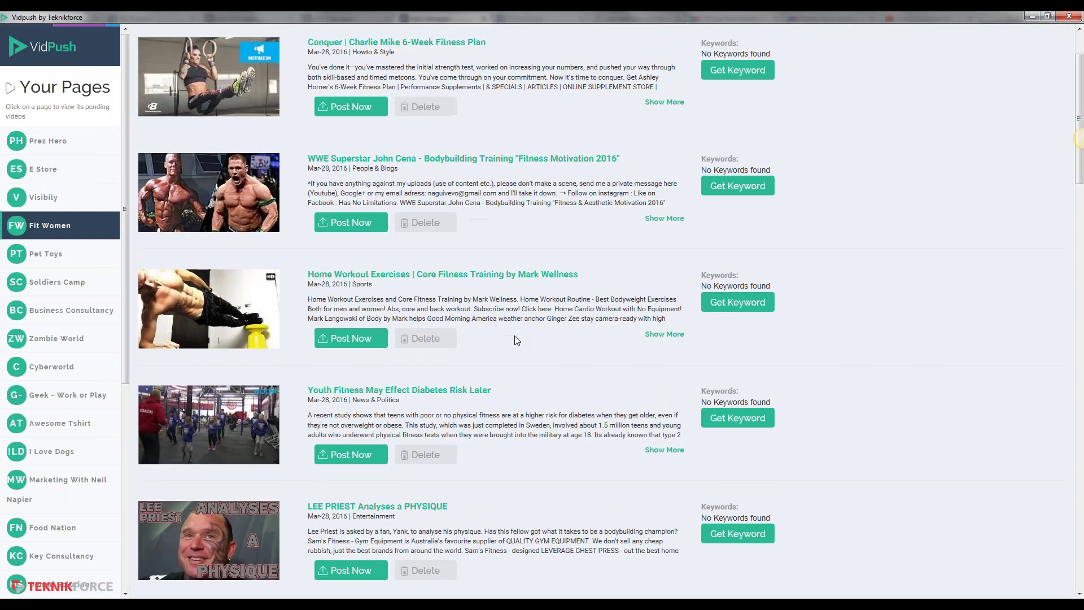
{"action": "scroll", "coordinate": [515, 336], "scroll_direction": "down", "scroll_amount": 1}
{"action": "scroll", "coordinate": [514, 336], "scroll_direction": "up", "scroll_amount": 2}
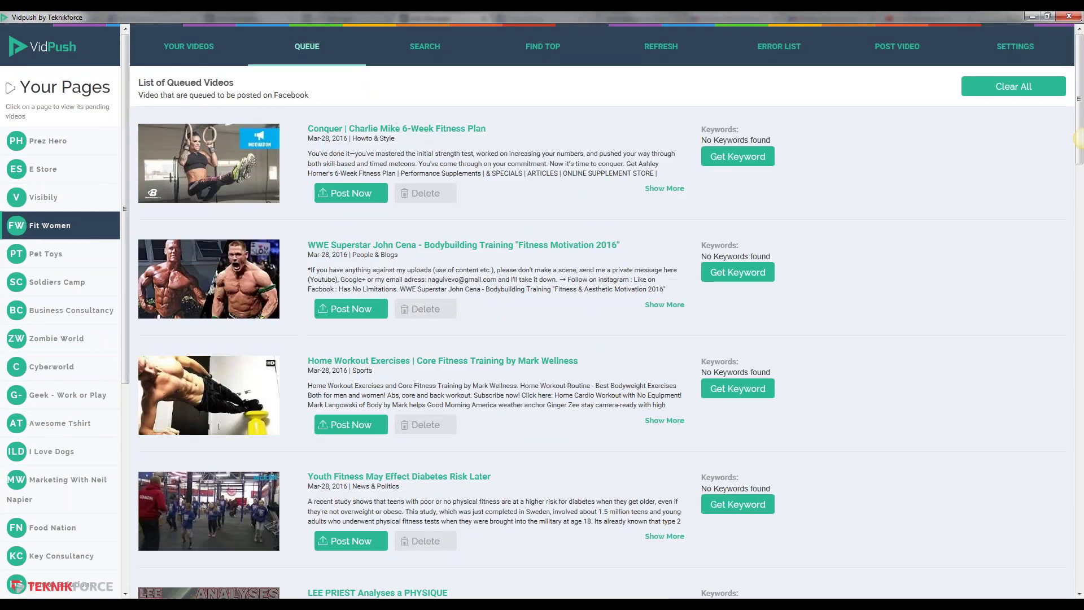
{"action": "left_click", "coordinate": [1024, 55]}
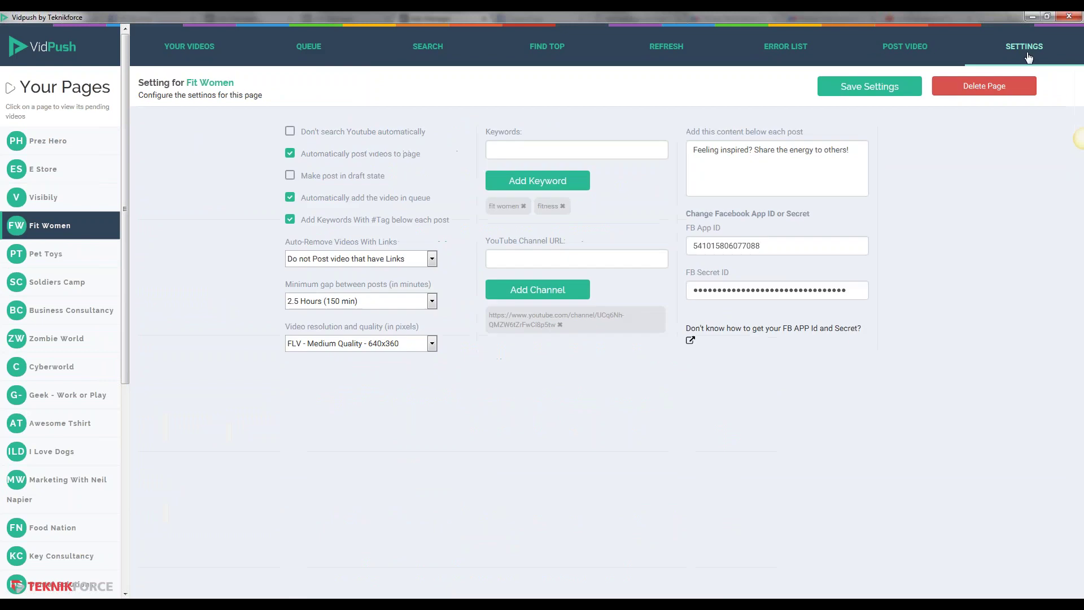
Step: Post the queued video "Conquer | Charlie Mike 6-Week Fitness Plan" to Fit Women and reload its Facebook page in the browser
{"action": "left_click", "coordinate": [255, 61]}
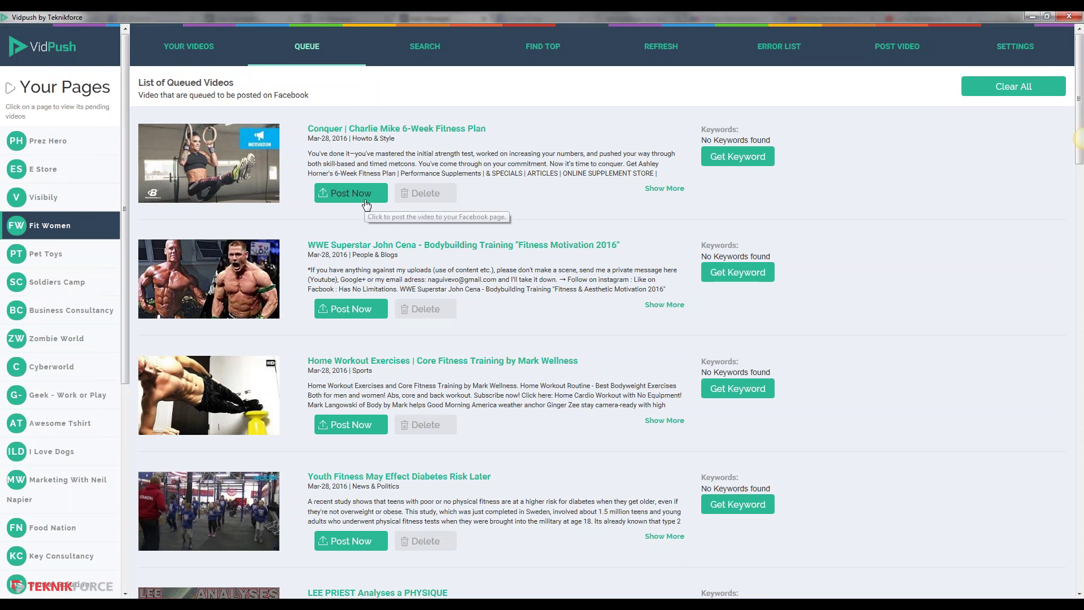
{"action": "left_click", "coordinate": [364, 194]}
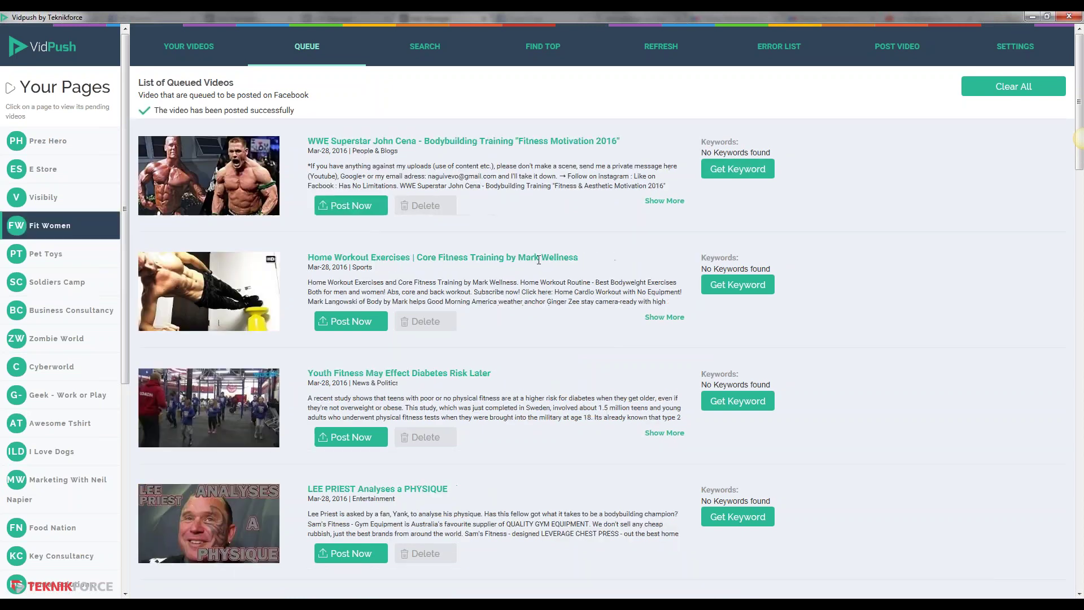
{"action": "left_click", "coordinate": [1029, 17]}
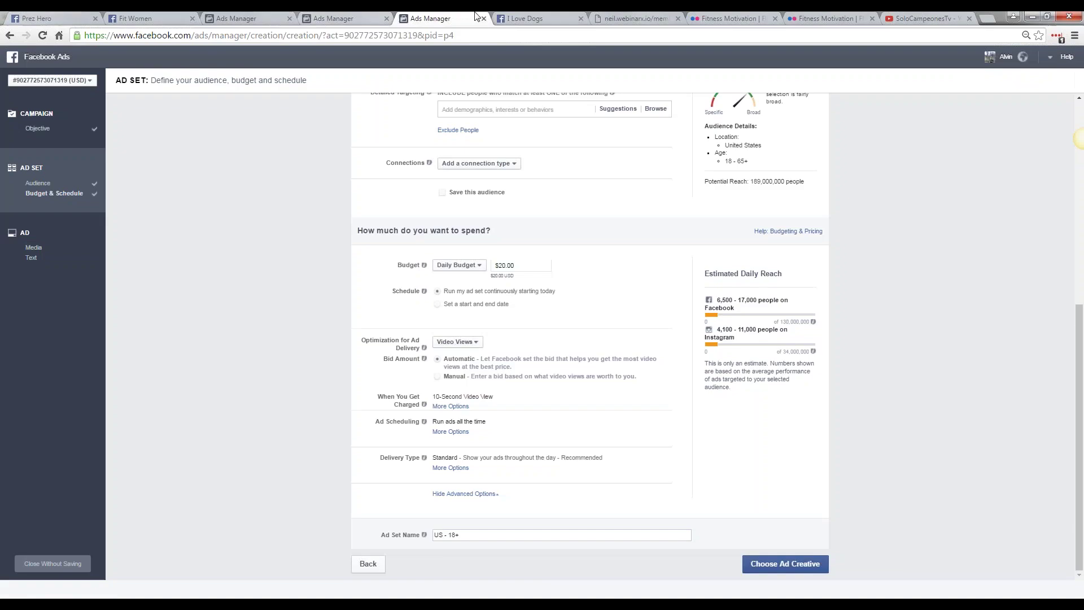
{"action": "left_click", "coordinate": [170, 13]}
{"action": "left_click", "coordinate": [40, 42]}
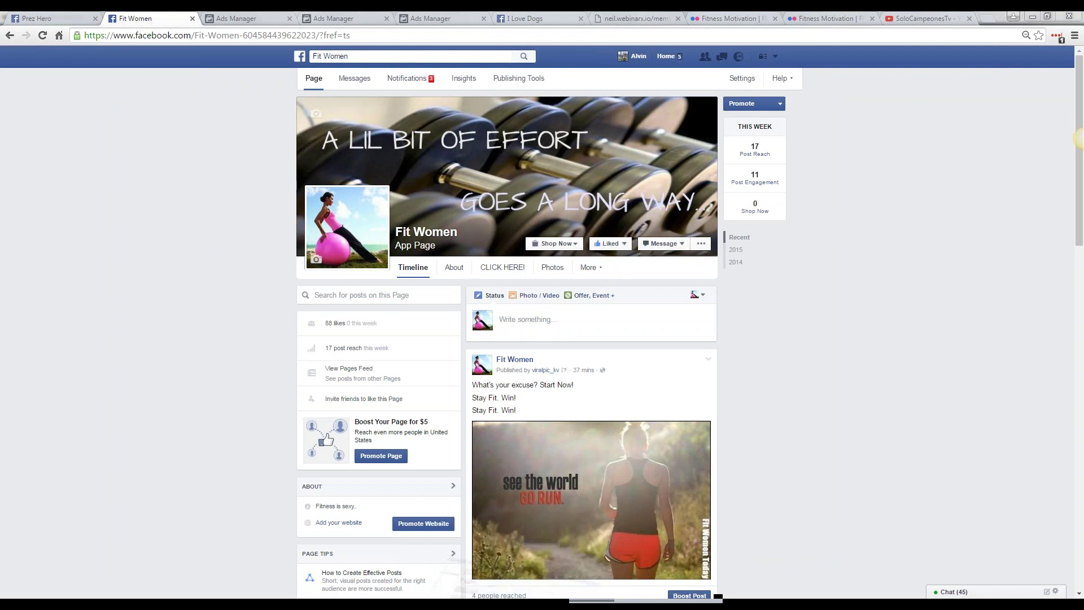
Step: Return to VidPush and open the manual video posting form for Fit Women, ready to enter the video URL
{"action": "left_click", "coordinate": [471, 557]}
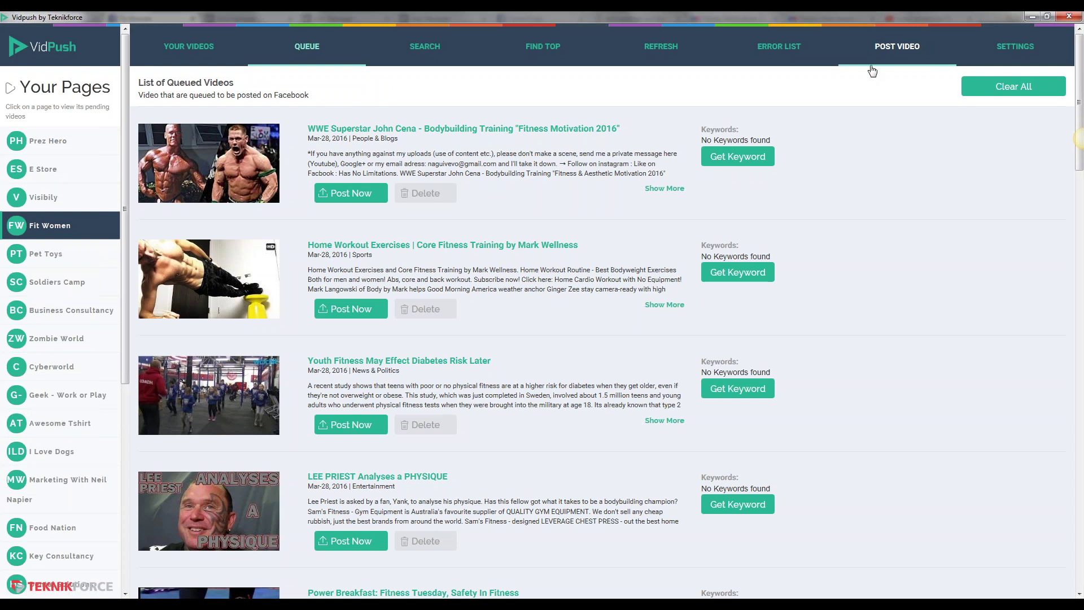
{"action": "left_click", "coordinate": [887, 51]}
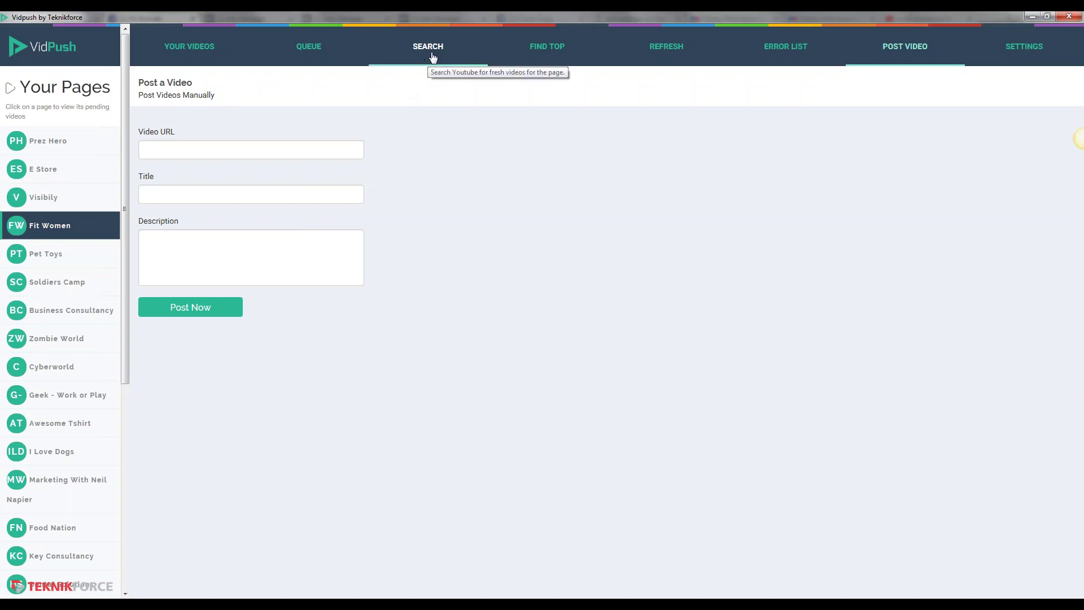
{"action": "left_click", "coordinate": [192, 148]}
Step: Switch to the browser, open "Fitness Girl Motivation HD 2015 ( Solo Campeones TV )" on the SoloCampeonesTv YouTube channel and copy its URL
{"action": "key", "text": "alt+Tab"}
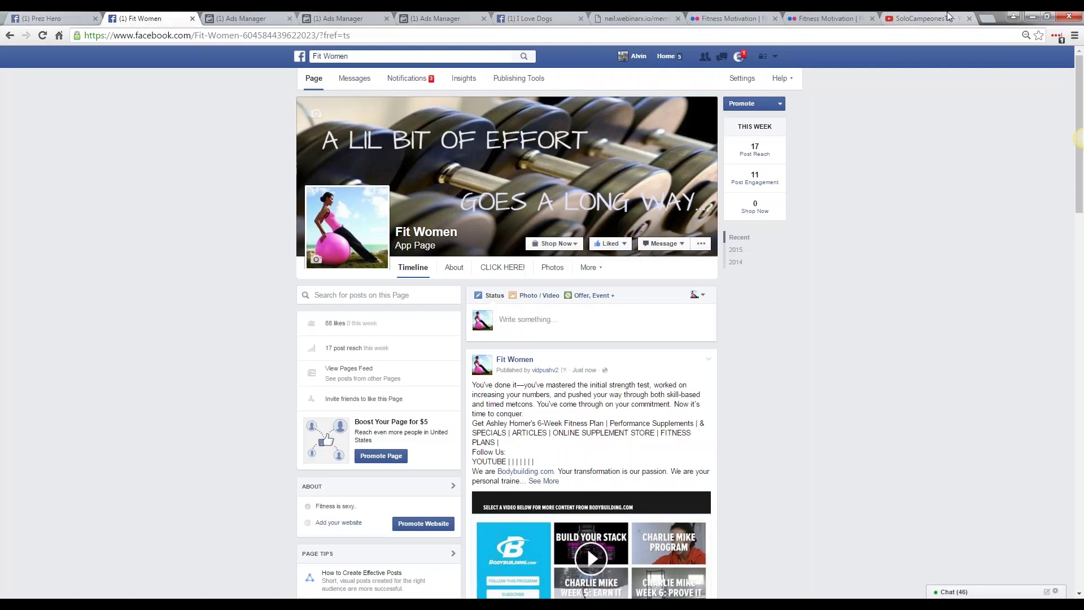
{"action": "left_click", "coordinate": [949, 16]}
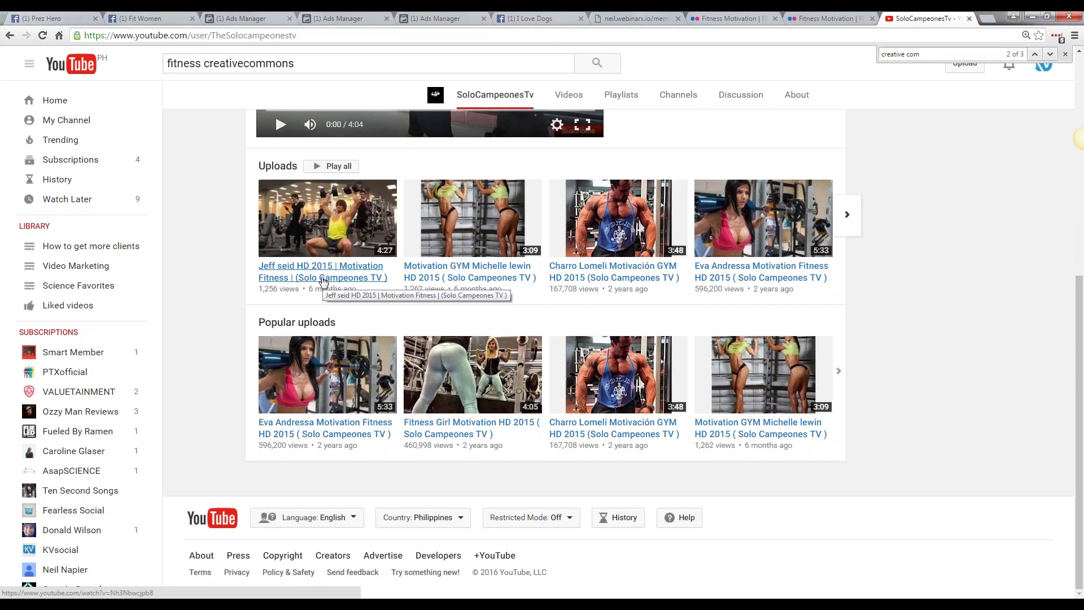
{"action": "scroll", "coordinate": [323, 281], "scroll_direction": "up", "scroll_amount": 1}
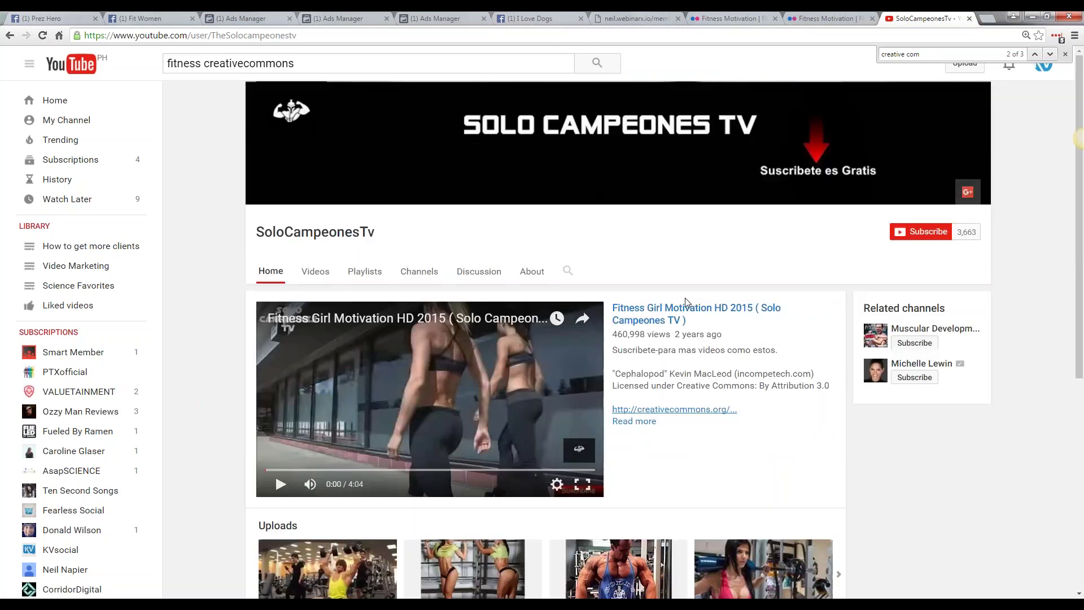
{"action": "left_click", "coordinate": [265, 315]}
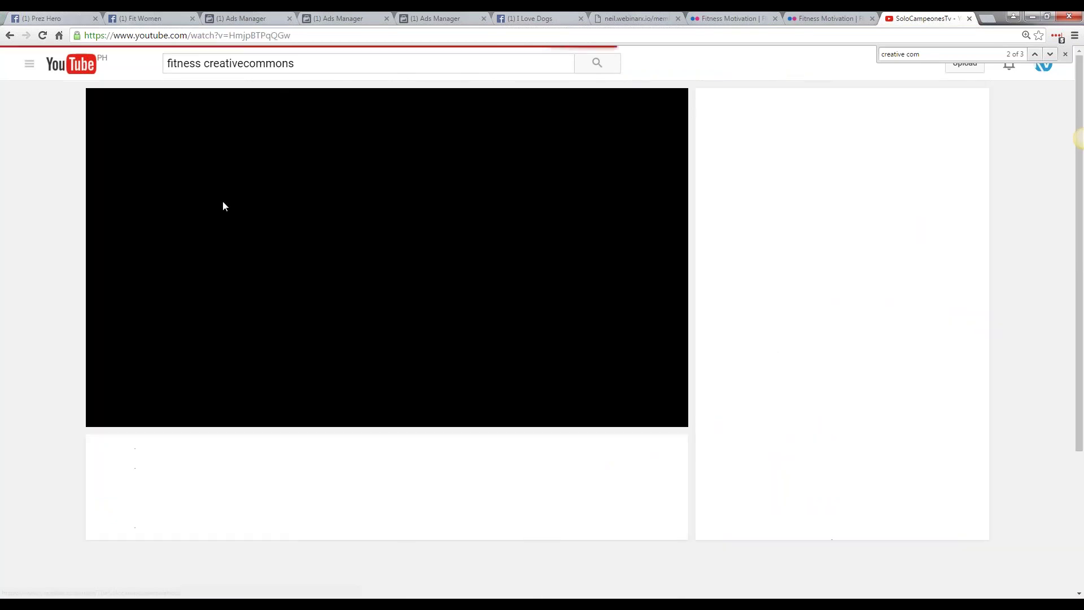
{"action": "left_click", "coordinate": [298, 329]}
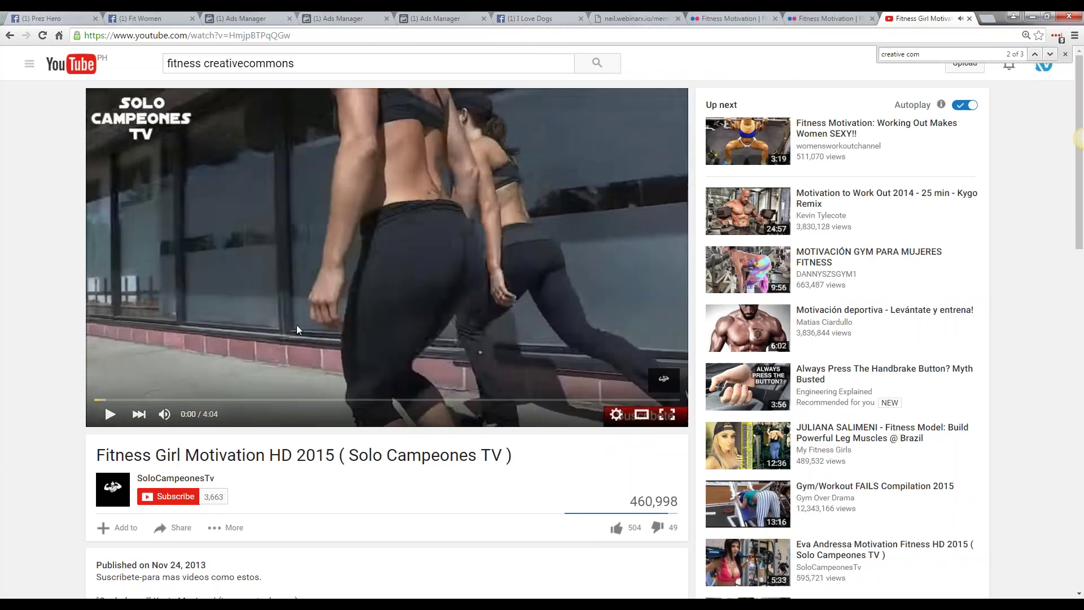
{"action": "scroll", "coordinate": [296, 324], "scroll_direction": "down", "scroll_amount": 3}
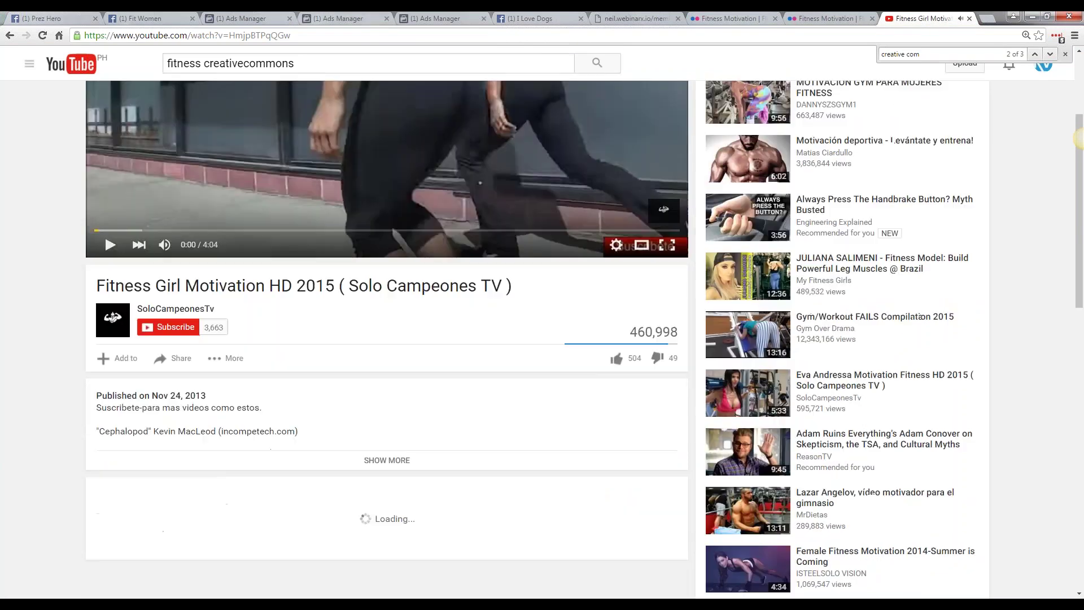
{"action": "right_click", "coordinate": [312, 35]}
{"action": "left_click", "coordinate": [362, 83]}
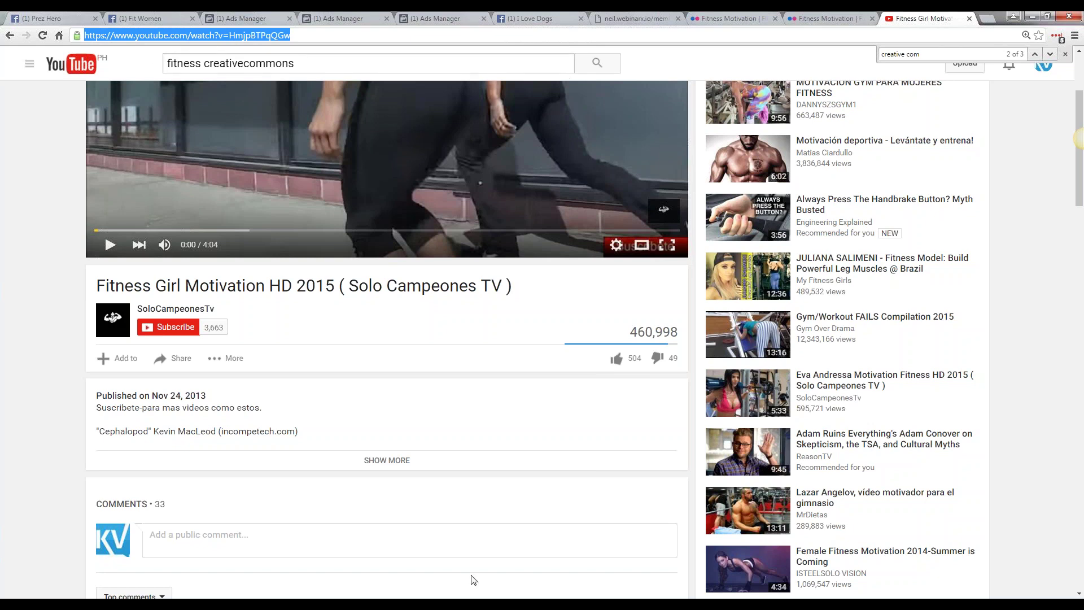
Step: Switch to VidPush, enter the copied YouTube link as the video URL and set the title to "Work for post easter!"
{"action": "key", "text": "alt+Tab"}
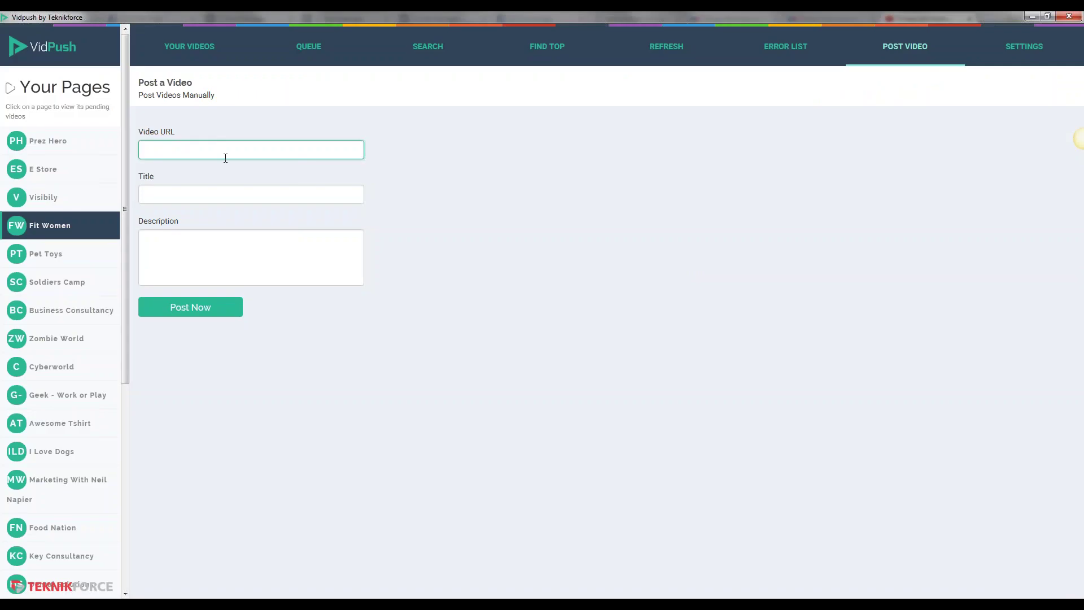
{"action": "key", "text": "ctrl+v"}
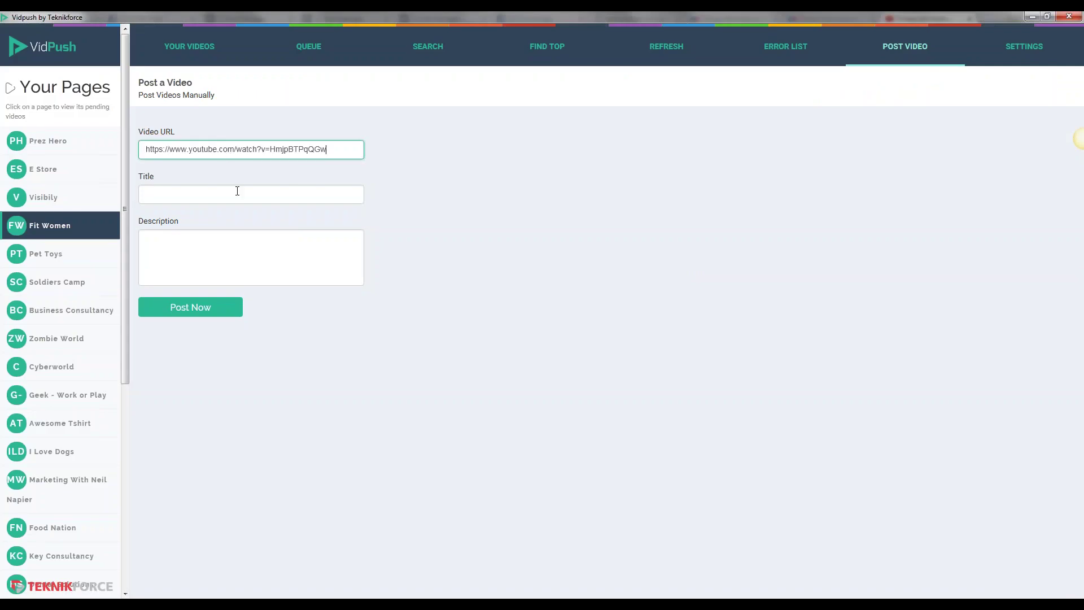
{"action": "left_click", "coordinate": [237, 192]}
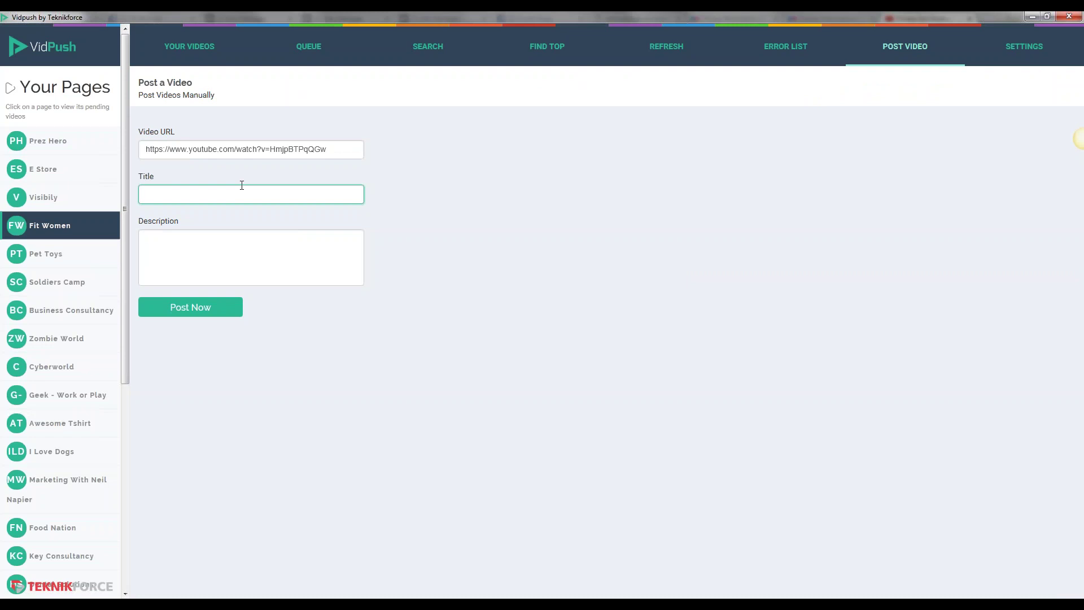
{"action": "type", "text": "Let's s start working"}
{"action": "key", "text": "ctrl+a"}
{"action": "type", "text": "Work for post eat"}
{"action": "key", "text": "BackSpace"}
{"action": "type", "text": "ster!"}
Step: Set the video description to "Get Lean!" and post the video to the Fit Women page
{"action": "key", "text": "Tab"}
{"action": "type", "text": "Get "}
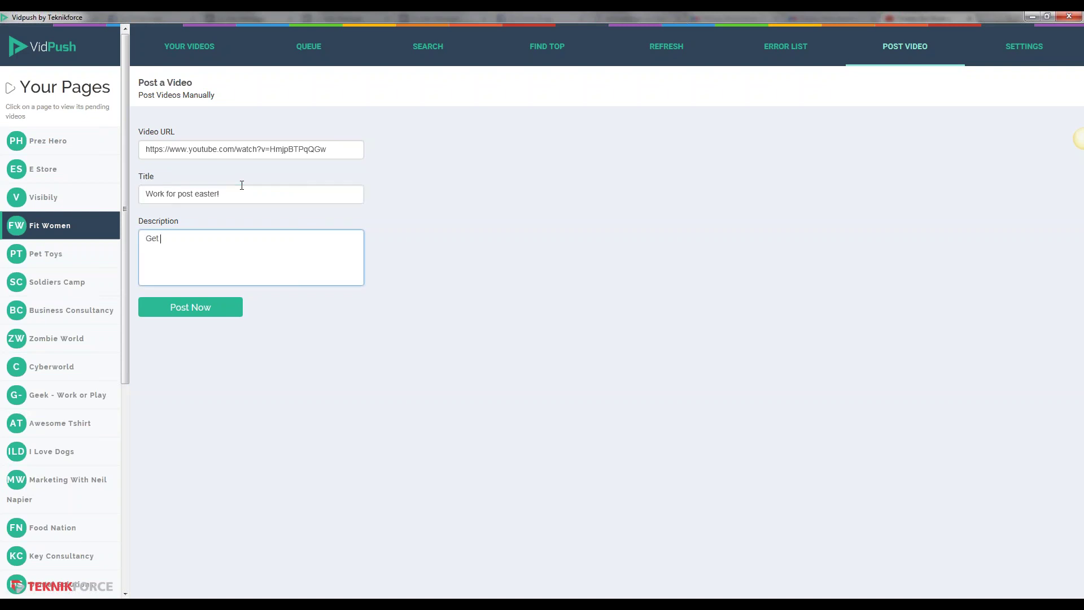
{"action": "type", "text": "Lean!"}
{"action": "left_click", "coordinate": [171, 316]}
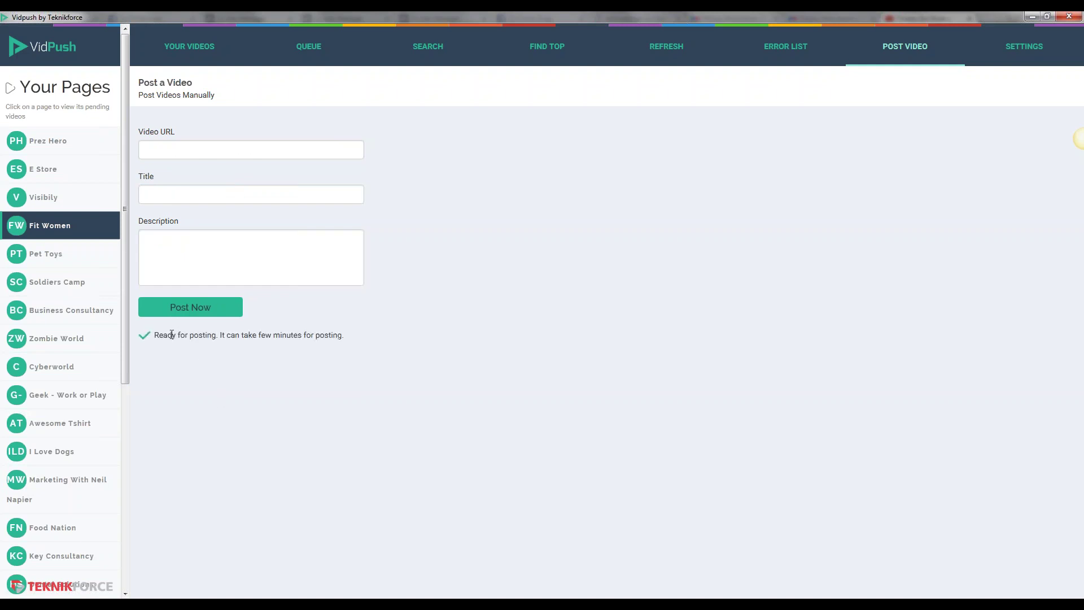
{"action": "triple_click", "coordinate": [172, 335]}
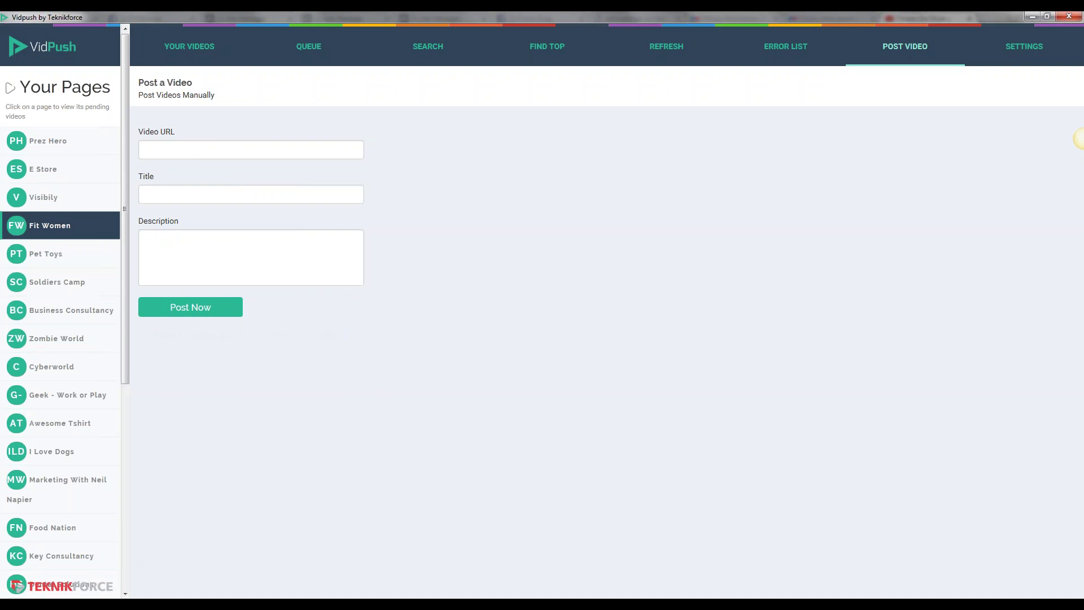
Step: Switch to the browser and review the latest video post on the Fit Women Facebook page, pausing its playback
{"action": "left_click", "coordinate": [81, 571]}
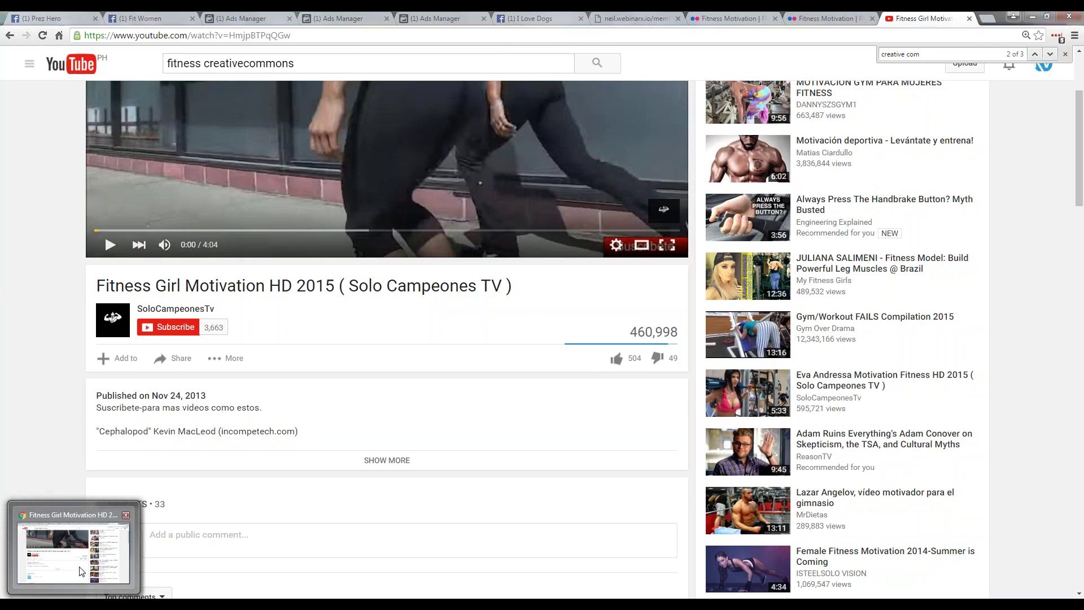
{"action": "left_click", "coordinate": [82, 571]}
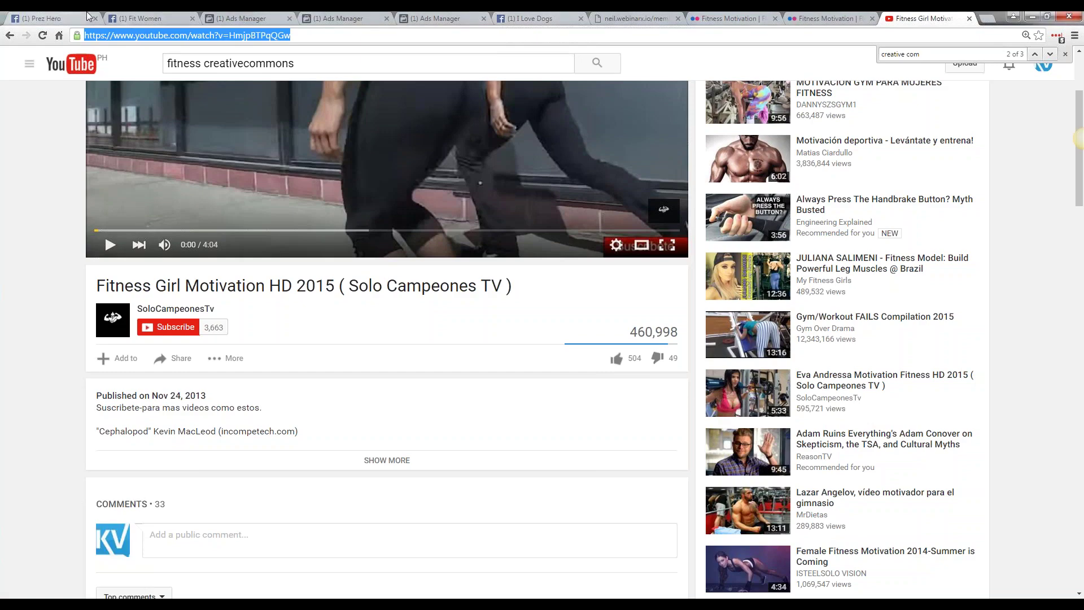
{"action": "left_click", "coordinate": [110, 17]}
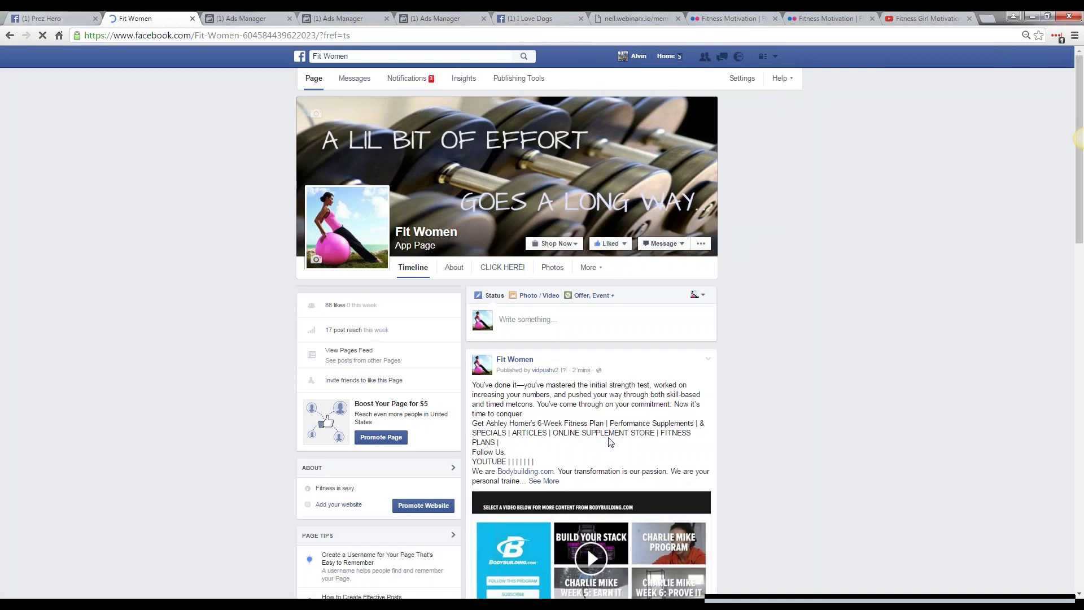
{"action": "scroll", "coordinate": [634, 393], "scroll_direction": "down", "scroll_amount": 2}
{"action": "scroll", "coordinate": [634, 391], "scroll_direction": "down", "scroll_amount": 3}
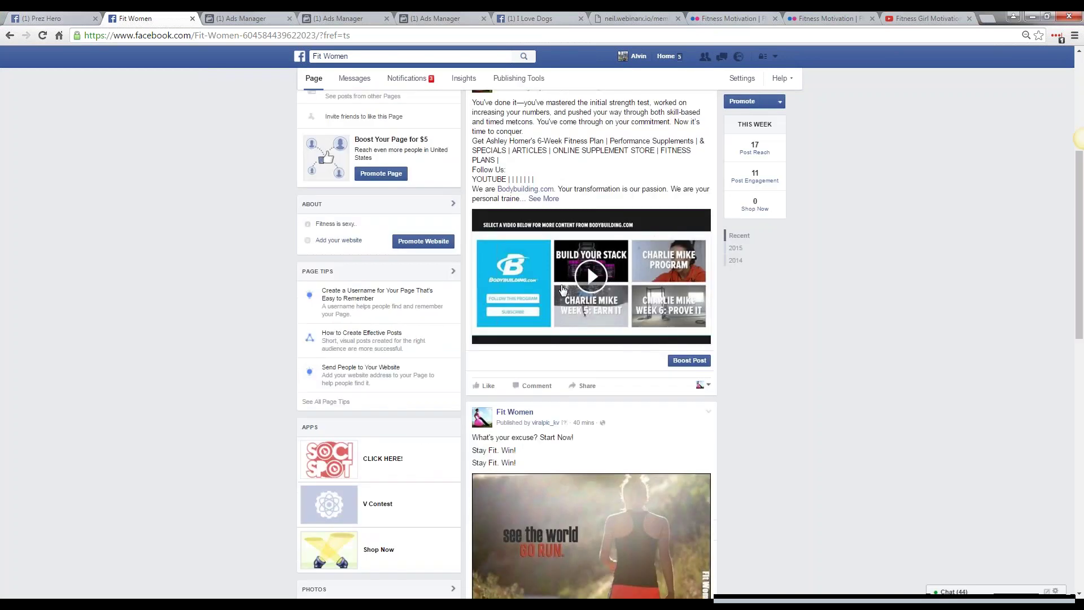
{"action": "scroll", "coordinate": [719, 309], "scroll_direction": "up", "scroll_amount": 1}
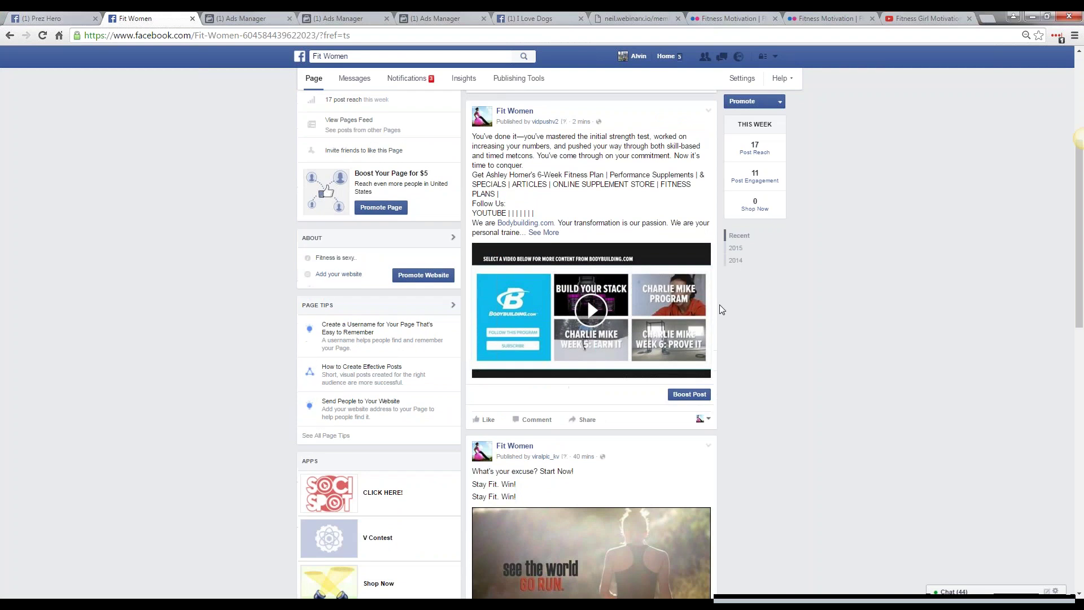
{"action": "scroll", "coordinate": [719, 309], "scroll_direction": "down", "scroll_amount": 2}
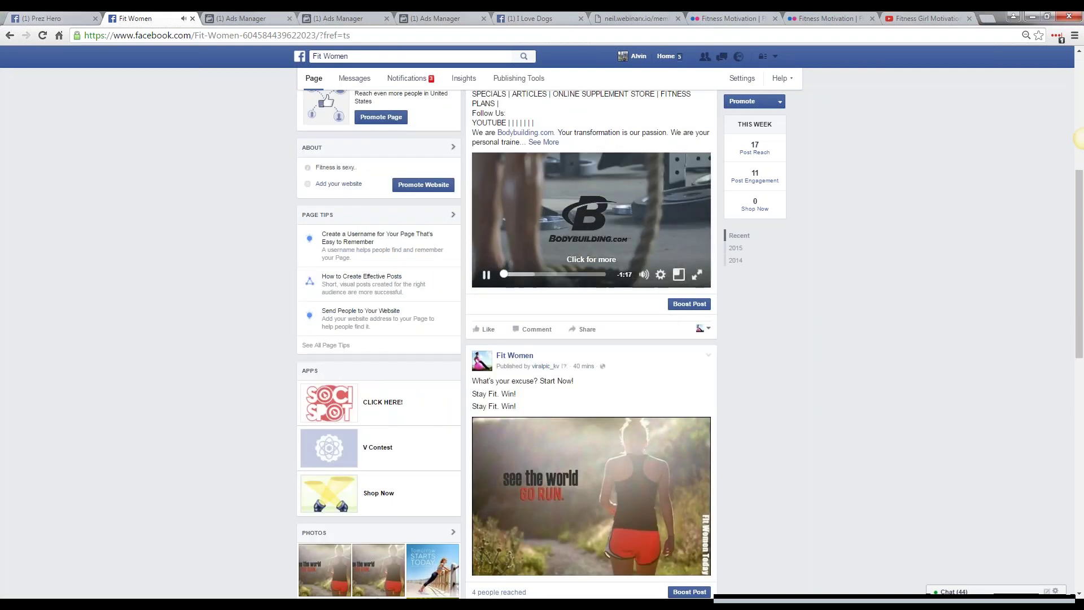
{"action": "left_click", "coordinate": [486, 274]}
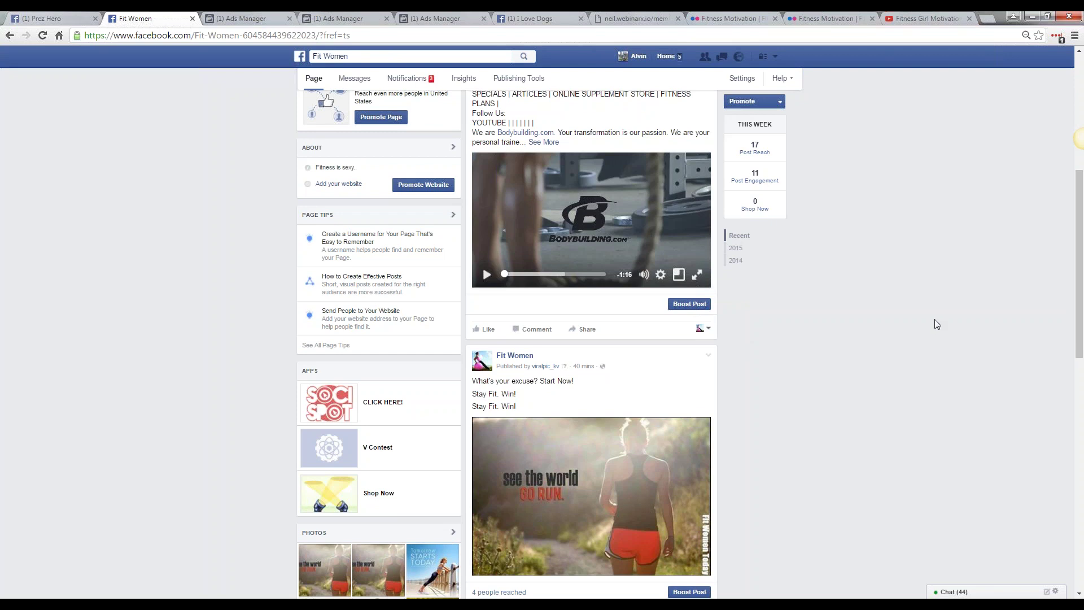
Step: Check the Fit Women timeline for the manually posted "Get Lean!" video
{"action": "scroll", "coordinate": [935, 324], "scroll_direction": "down", "scroll_amount": 1}
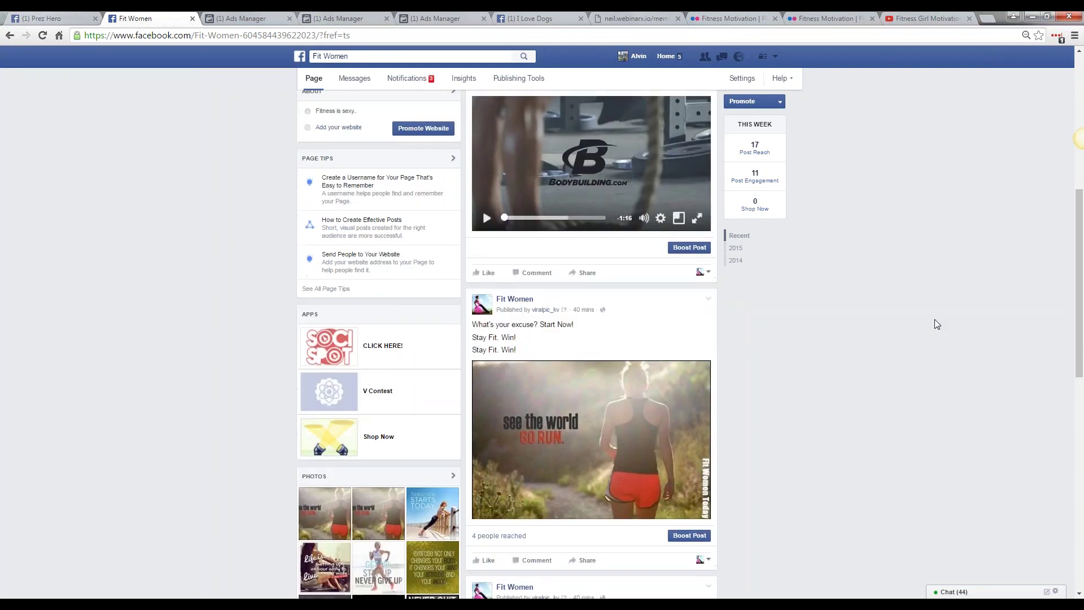
{"action": "scroll", "coordinate": [932, 326], "scroll_direction": "up", "scroll_amount": 1}
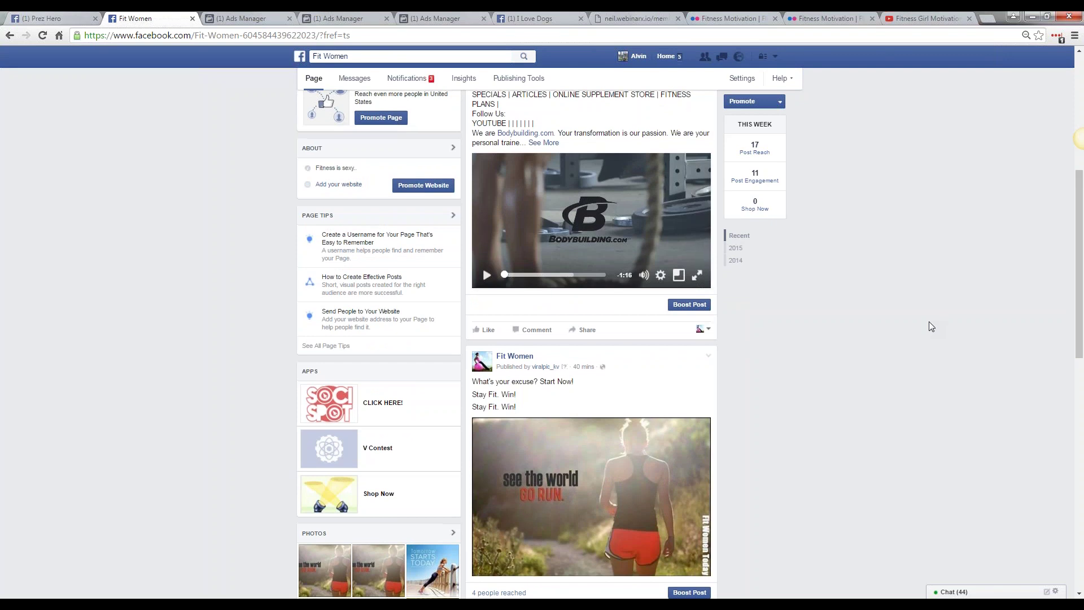
{"action": "scroll", "coordinate": [932, 326], "scroll_direction": "up", "scroll_amount": 2}
{"action": "scroll", "coordinate": [930, 320], "scroll_direction": "up", "scroll_amount": 1}
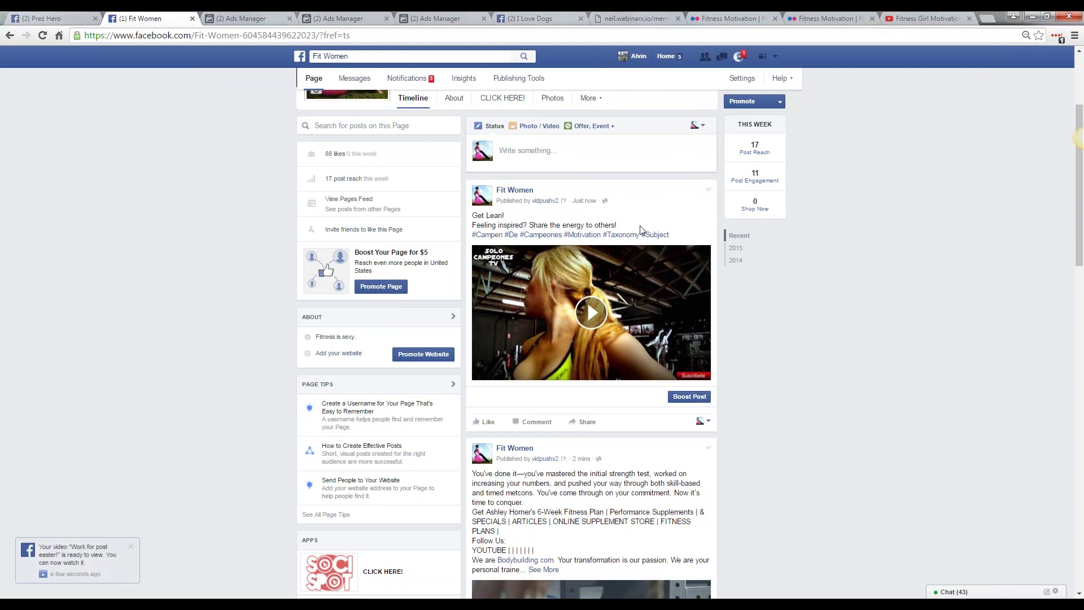
Step: Open the page's videos from the video-ready notification and set "Work for post easter!" as the featured video
{"action": "left_click", "coordinate": [135, 545]}
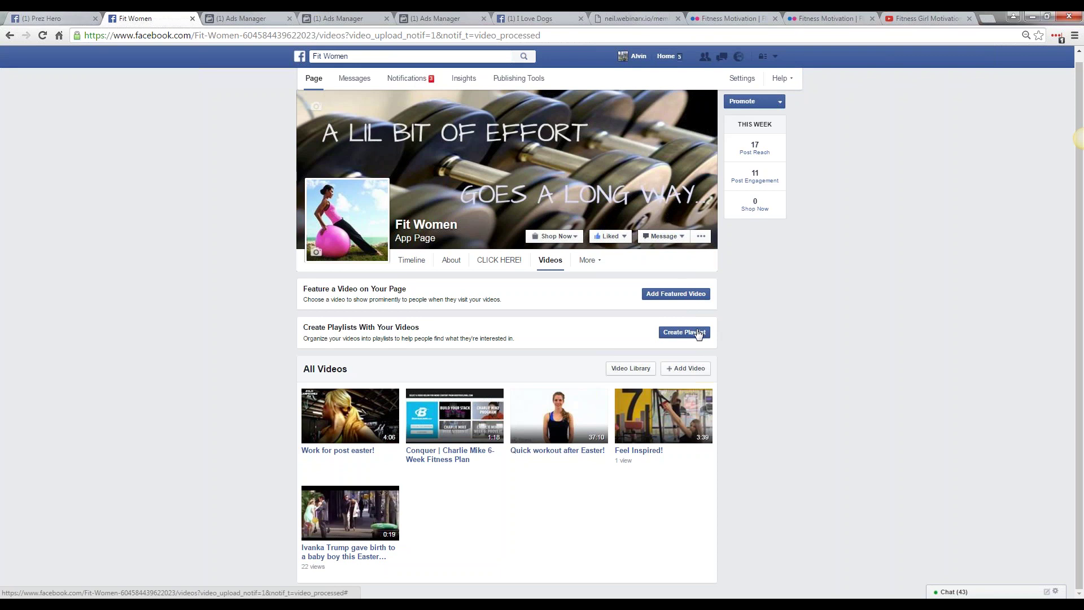
{"action": "left_click", "coordinate": [681, 295]}
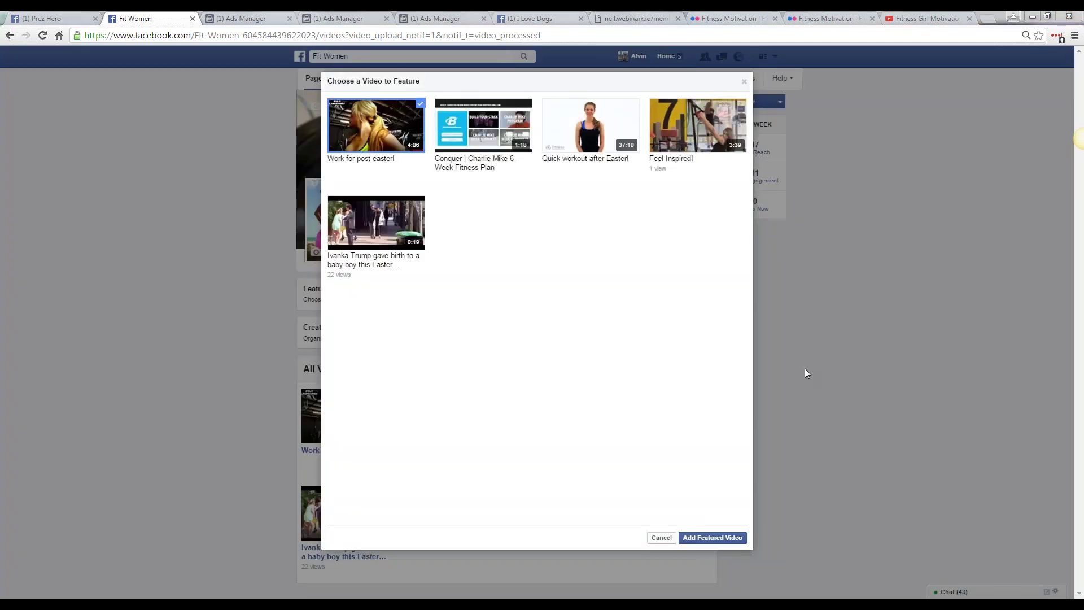
{"action": "left_click", "coordinate": [708, 540]}
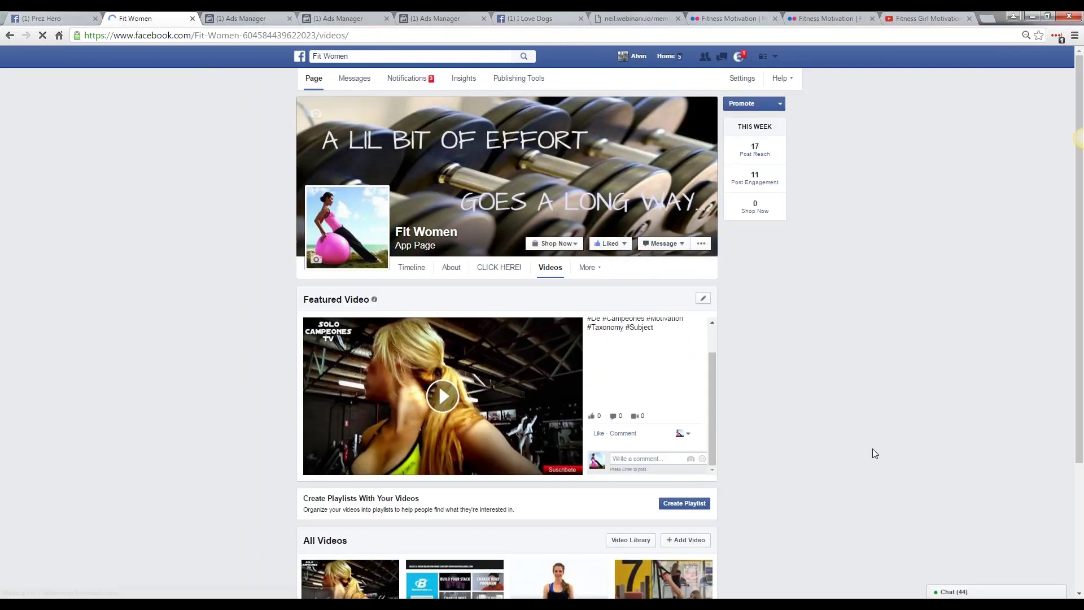
{"action": "scroll", "coordinate": [872, 453], "scroll_direction": "down", "scroll_amount": 2}
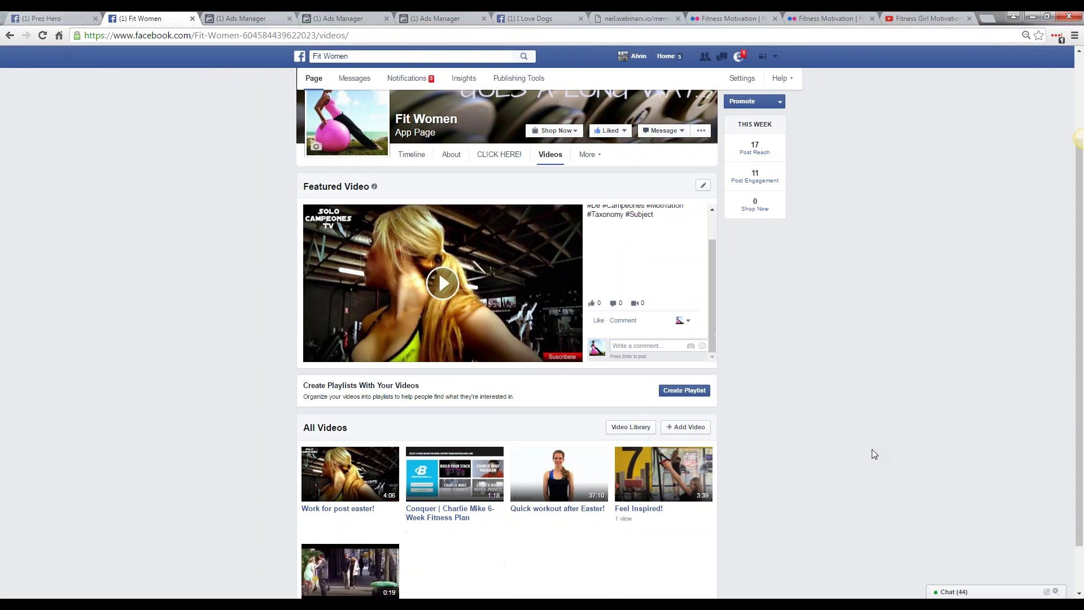
{"action": "scroll", "coordinate": [411, 272], "scroll_direction": "up", "scroll_amount": 2}
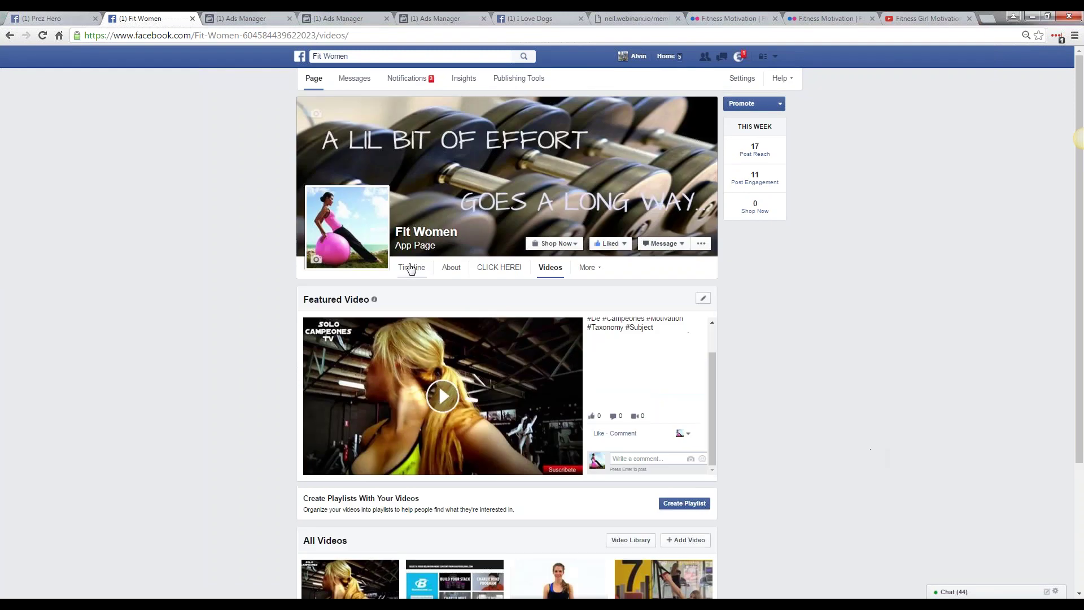
Step: Return to the Fit Women timeline and review the featured video and recent video posts
{"action": "left_click", "coordinate": [411, 270]}
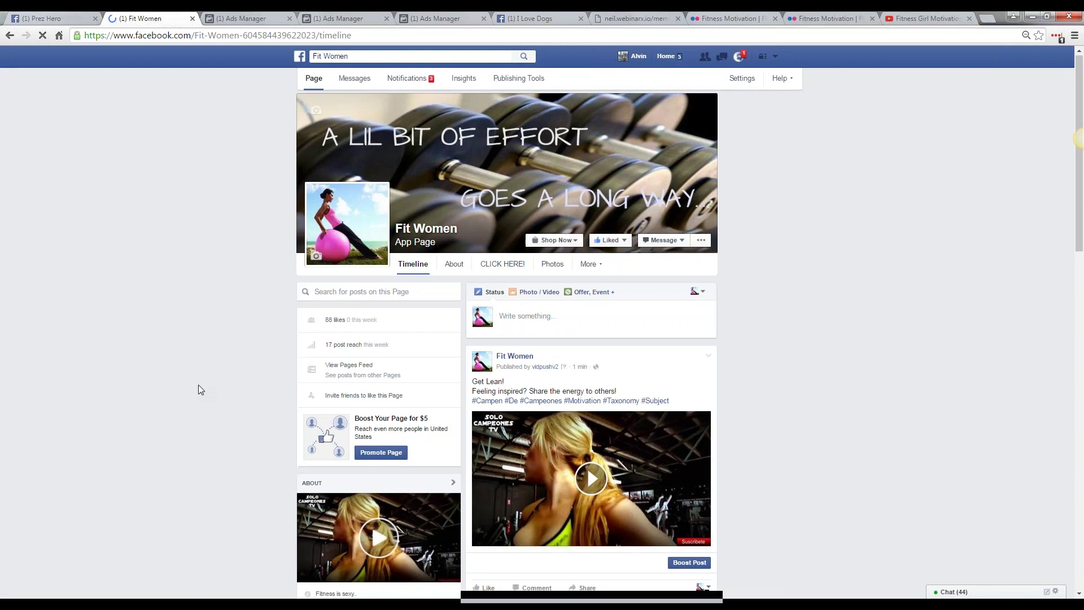
{"action": "scroll", "coordinate": [239, 355], "scroll_direction": "down", "scroll_amount": 6}
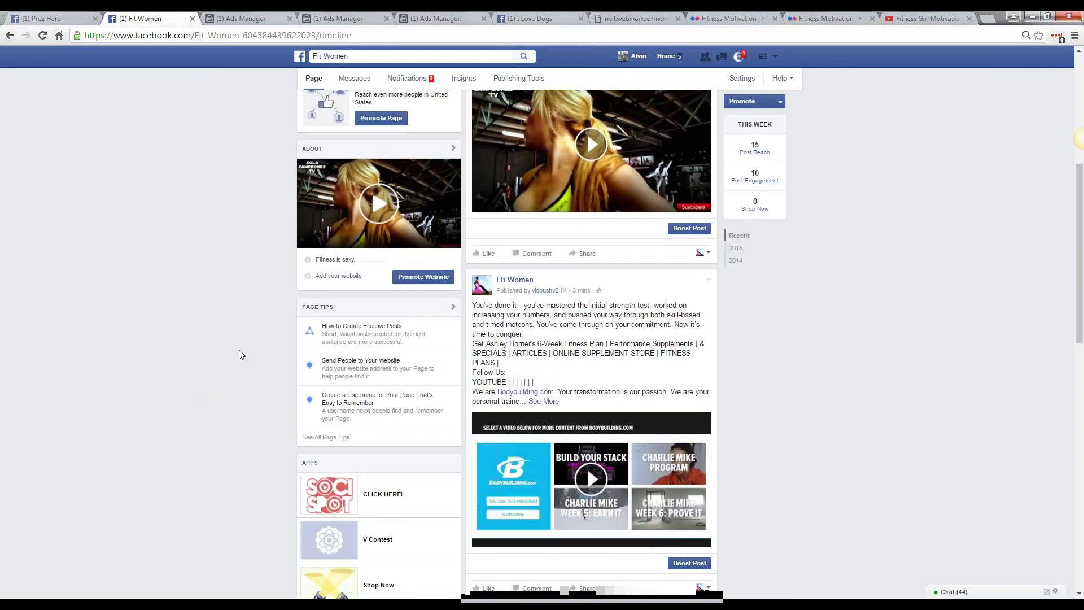
{"action": "scroll", "coordinate": [239, 355], "scroll_direction": "up", "scroll_amount": 1}
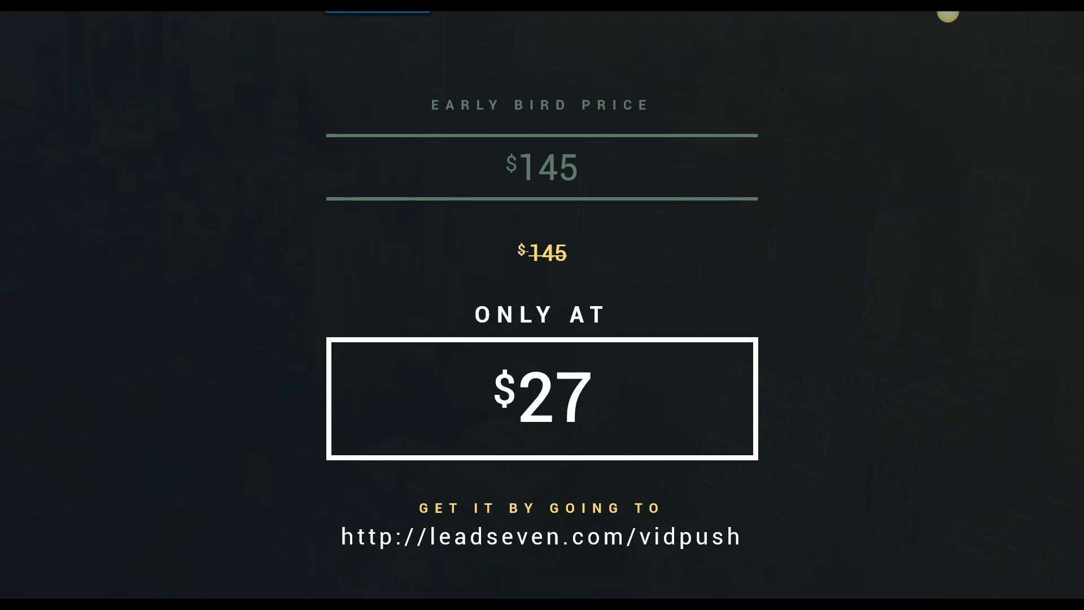
{"action": "key", "text": "Escape"}
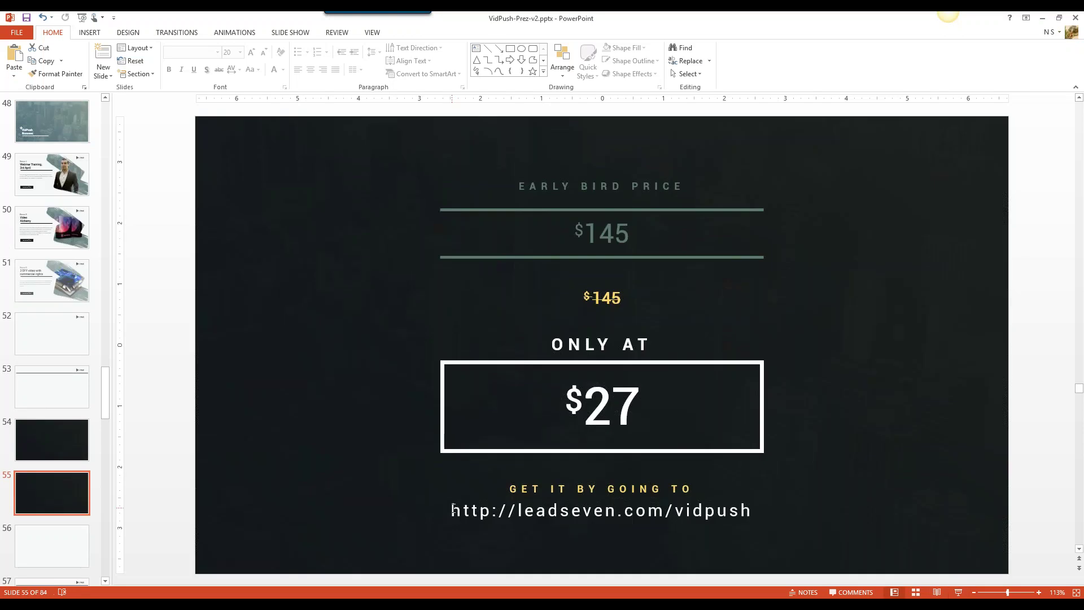
{"action": "left_click", "coordinate": [452, 510]}
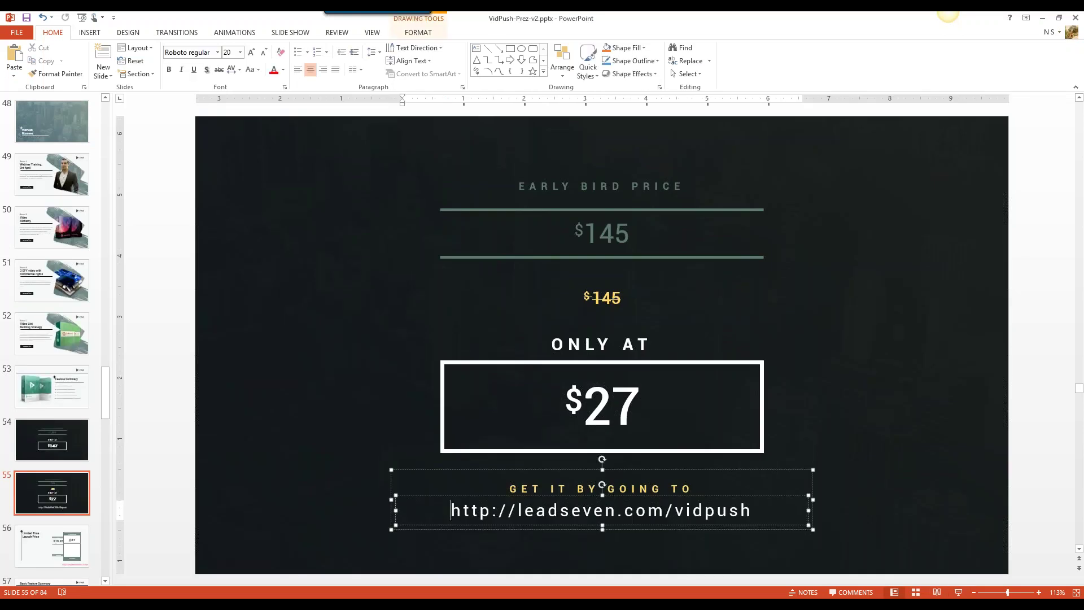
{"action": "key", "text": "shift+End"}
{"action": "key", "text": "Home"}
{"action": "key", "text": "End"}
{"action": "key", "text": "shift+Home"}
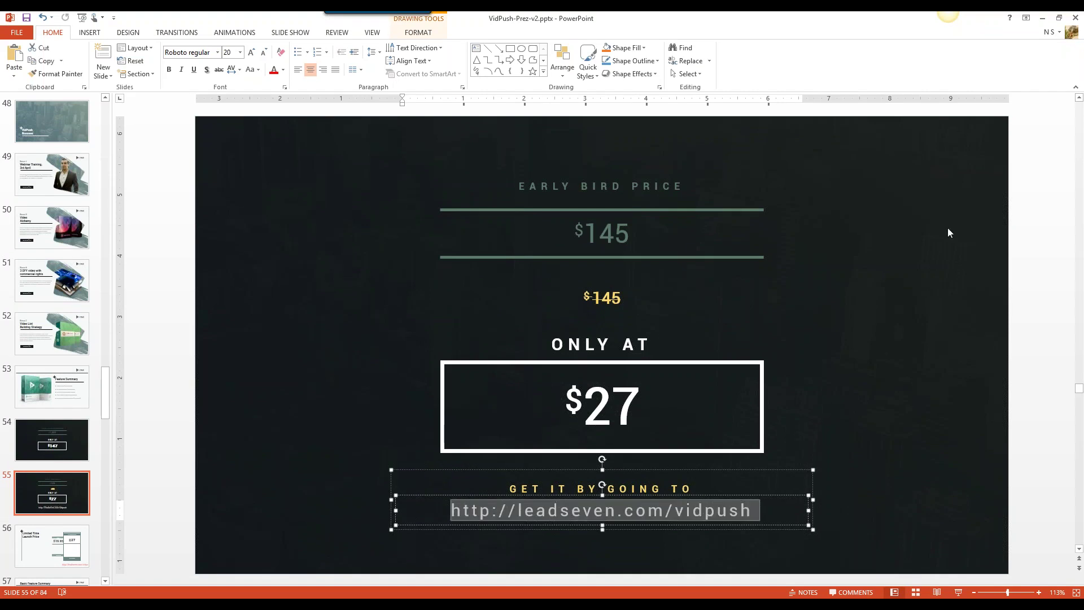
{"action": "left_click", "coordinate": [1083, 184]}
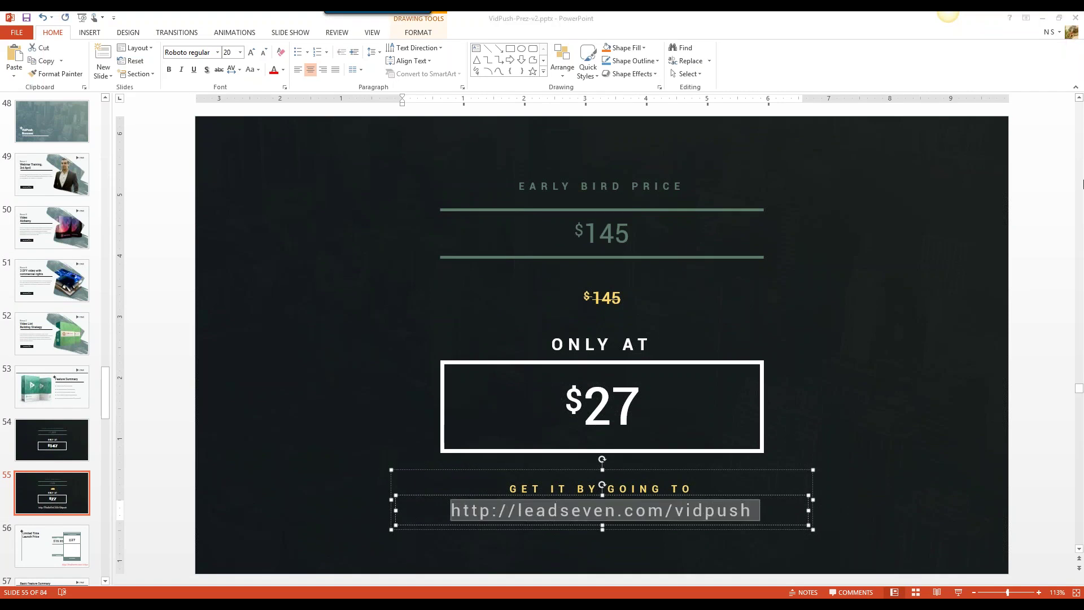
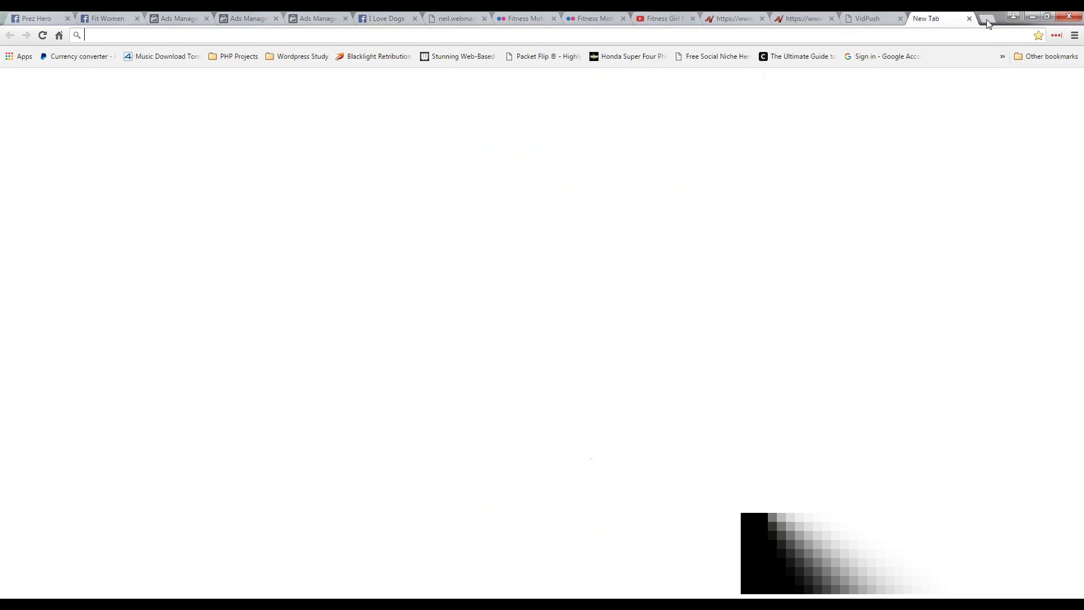
Step: Go to youtube.com in the browser, search for "chiropractor" and open the PsycheTruth channel from the results
{"action": "type", "text": "youtube.com"}
{"action": "key", "text": "Return"}
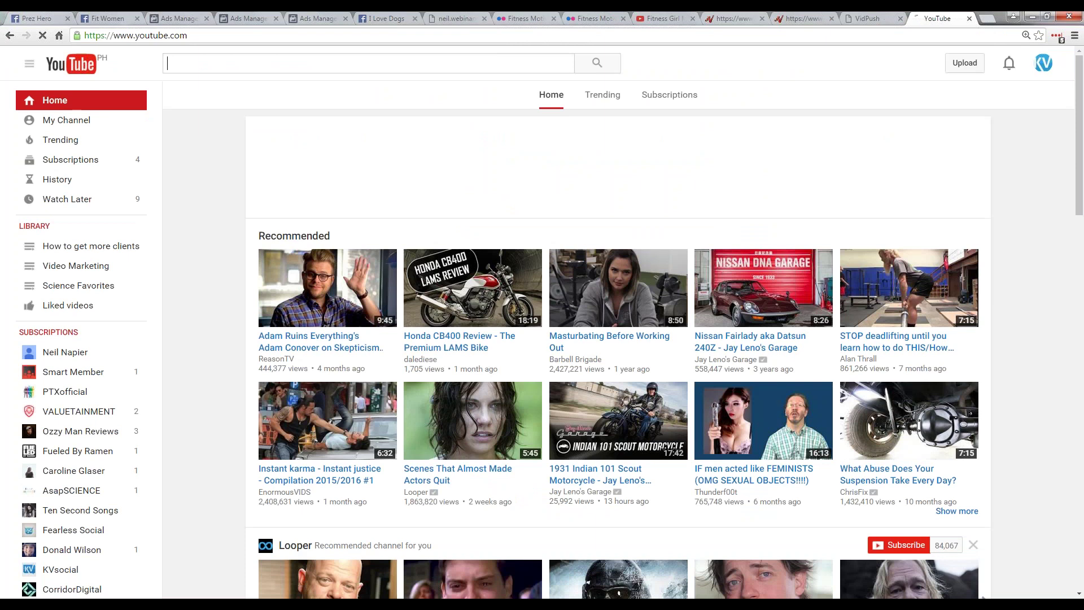
{"action": "type", "text": "chiropra"}
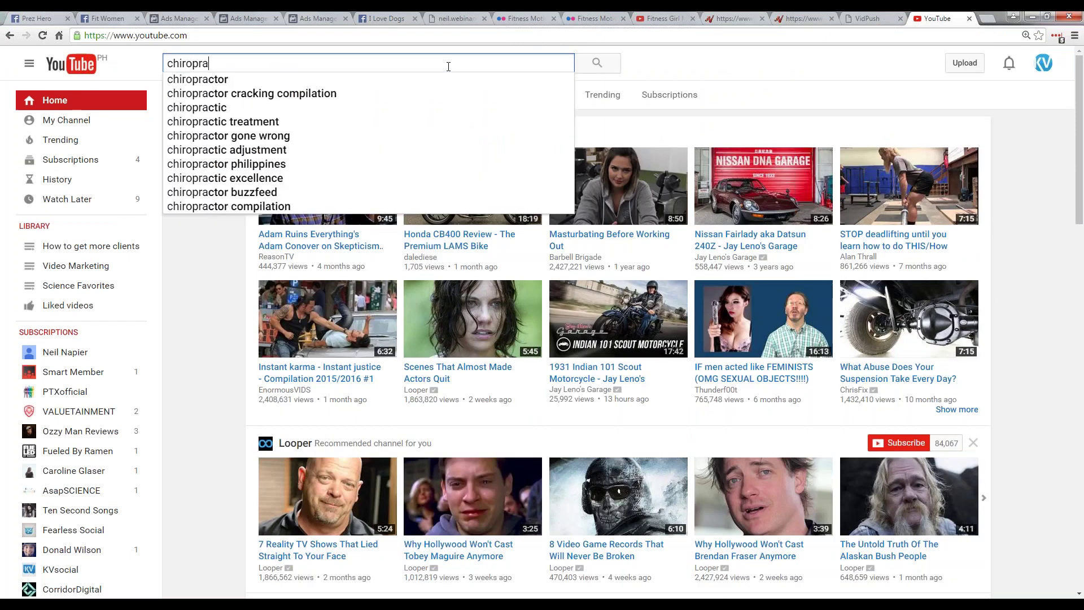
{"action": "key", "text": "Down"}
{"action": "key", "text": "Return"}
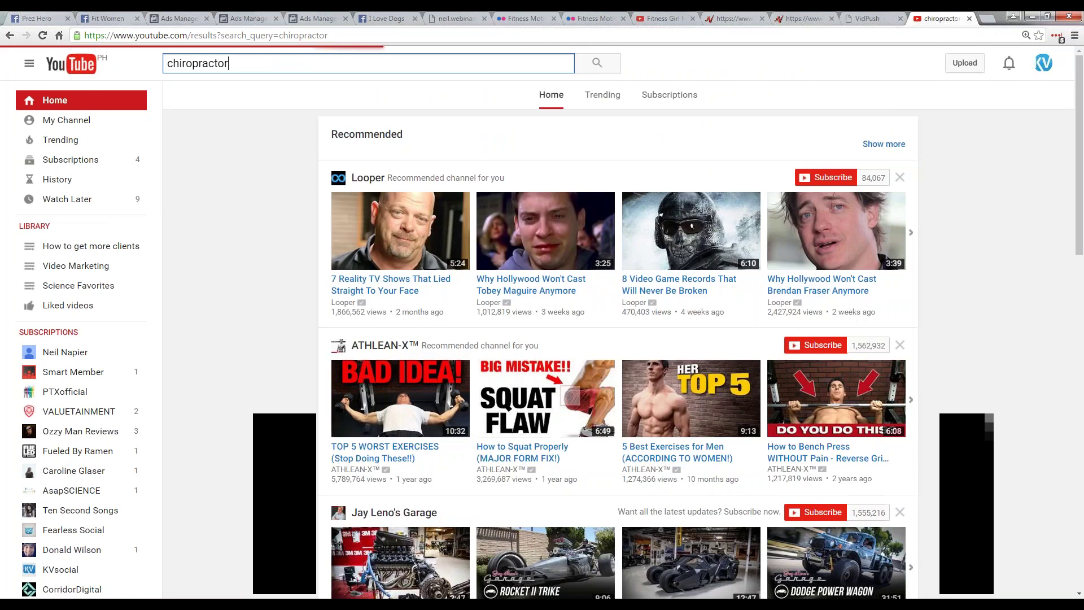
{"action": "left_click", "coordinate": [444, 152]}
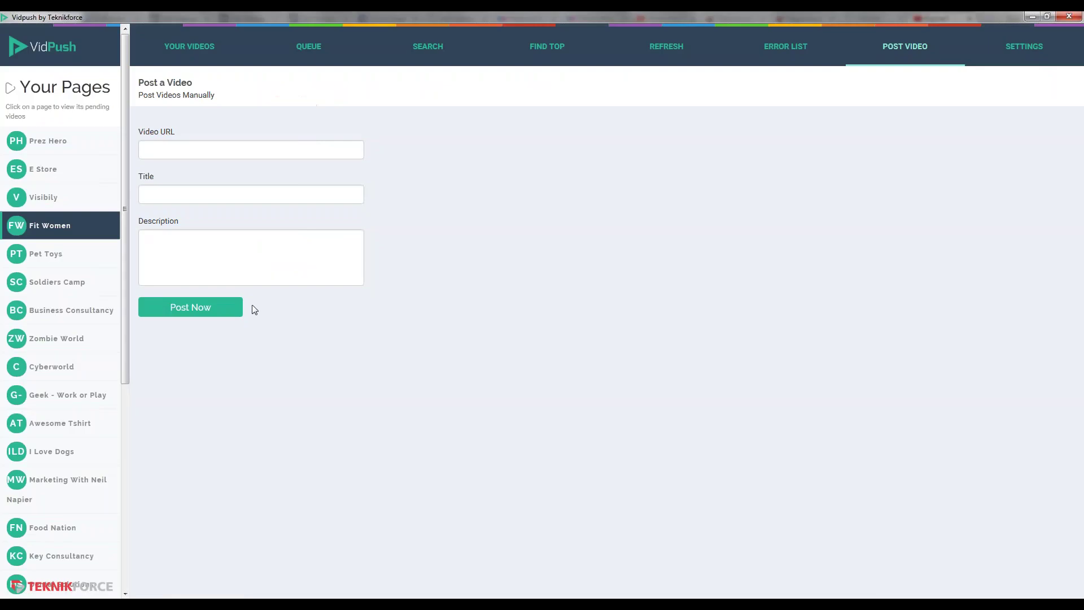
{"action": "left_click", "coordinate": [68, 284]}
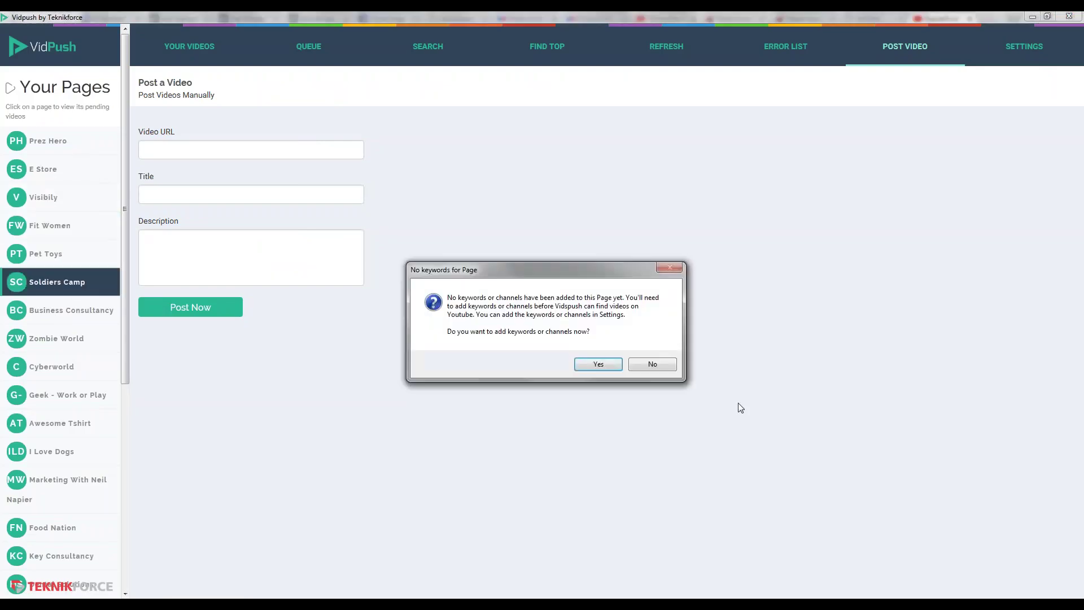
{"action": "left_click", "coordinate": [614, 370]}
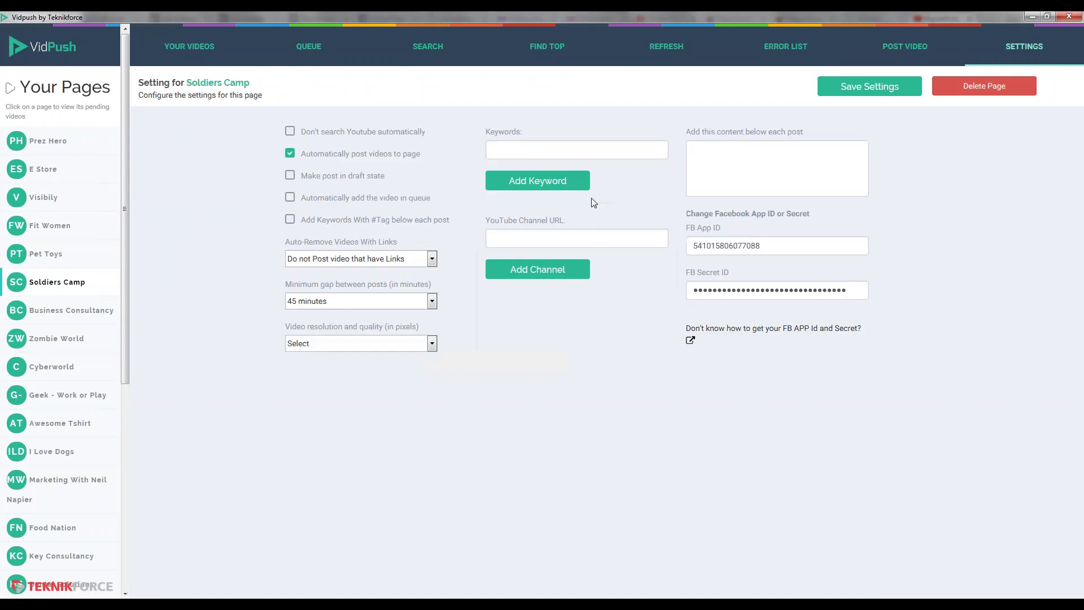
{"action": "left_click", "coordinate": [619, 238]}
{"action": "type", "text": "https://www.youtube.com/user/psychetruth"}
{"action": "left_click", "coordinate": [565, 272]}
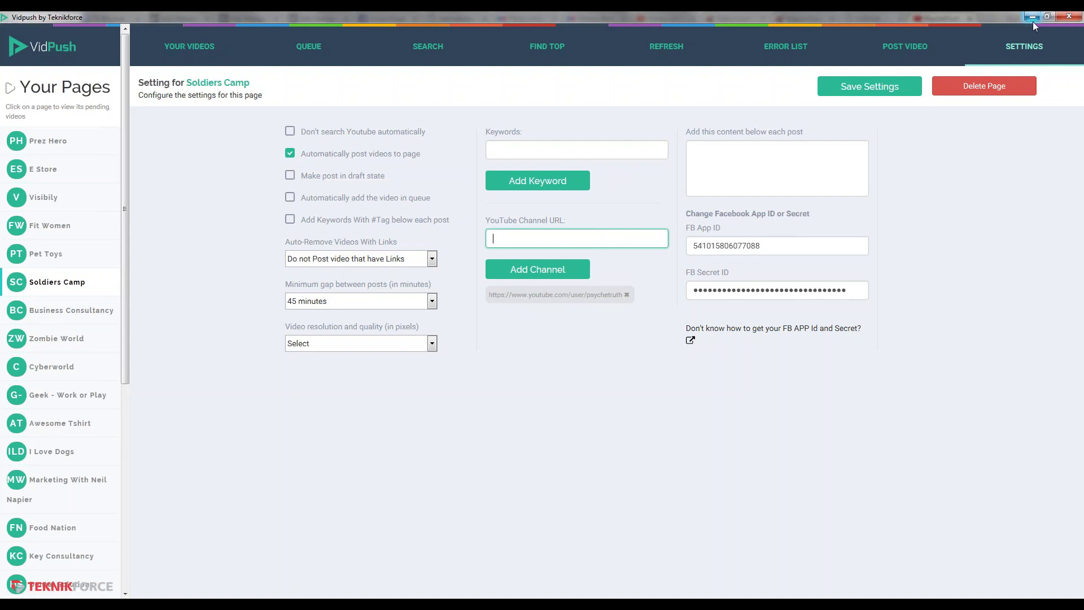
Step: Switch back to the browser, return to the chiropractor search results and open the Chiropractic Excellence channel
{"action": "left_click", "coordinate": [101, 602]}
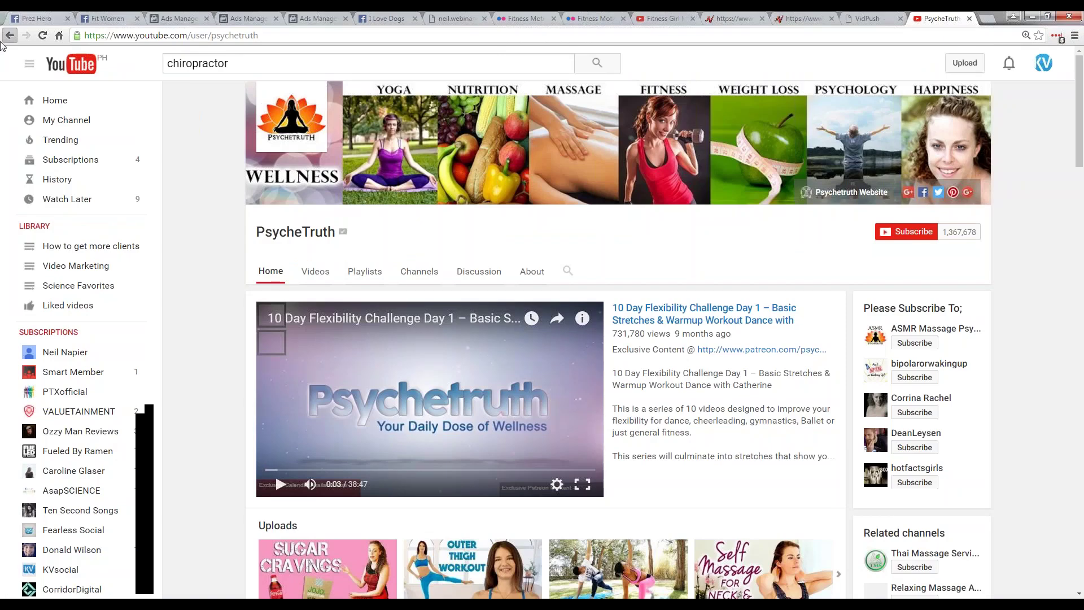
{"action": "left_click", "coordinate": [8, 36]}
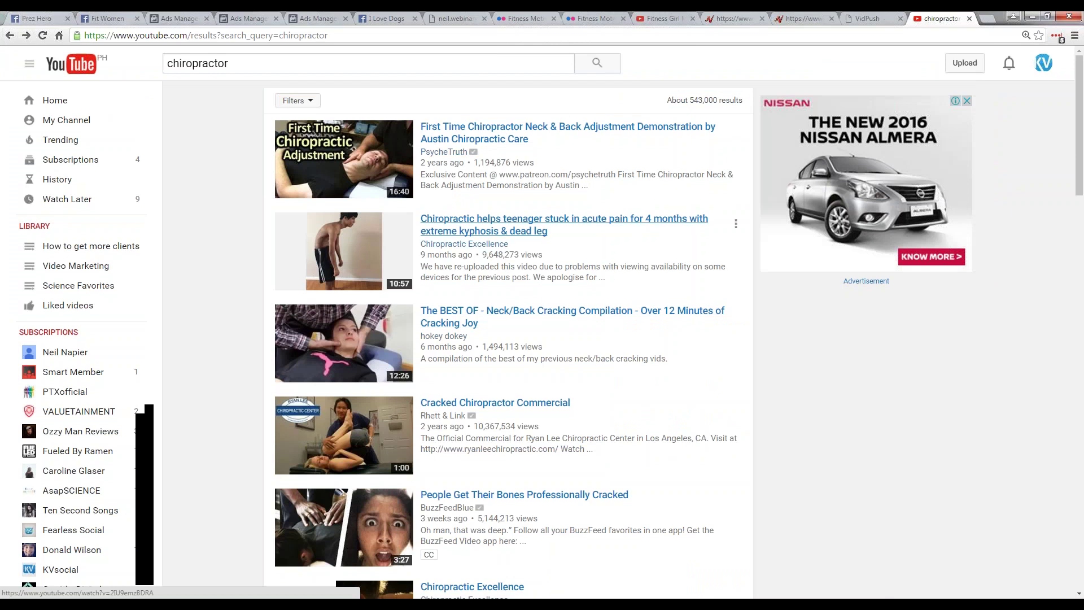
{"action": "left_click", "coordinate": [464, 244]}
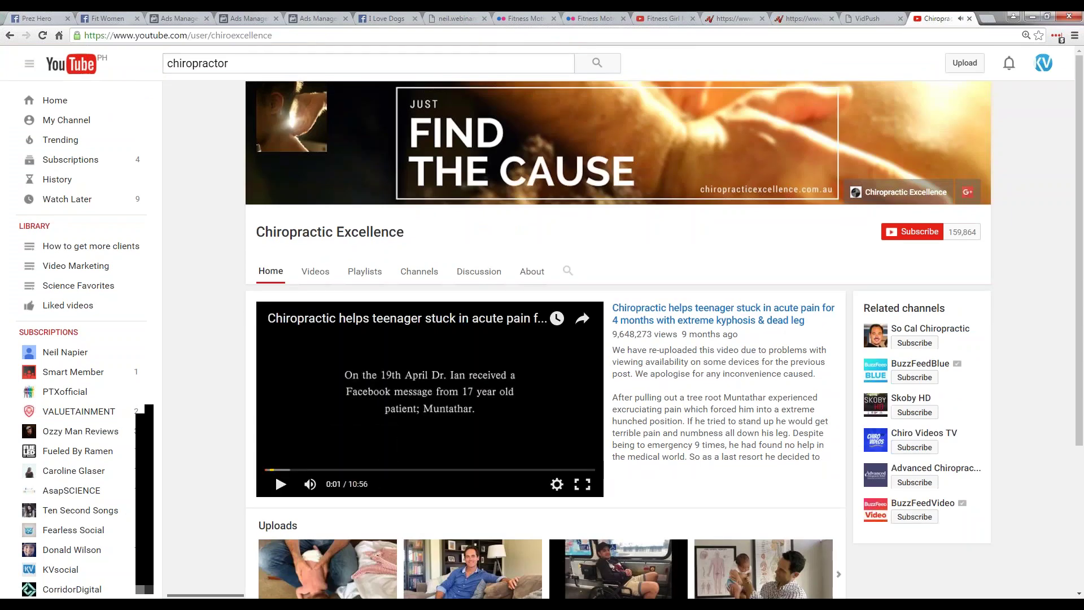
{"action": "key", "text": "alt+Tab"}
{"action": "type", "text": "https://www.youtube.com/user/chiroexcellence"}
{"action": "left_click", "coordinate": [525, 271]}
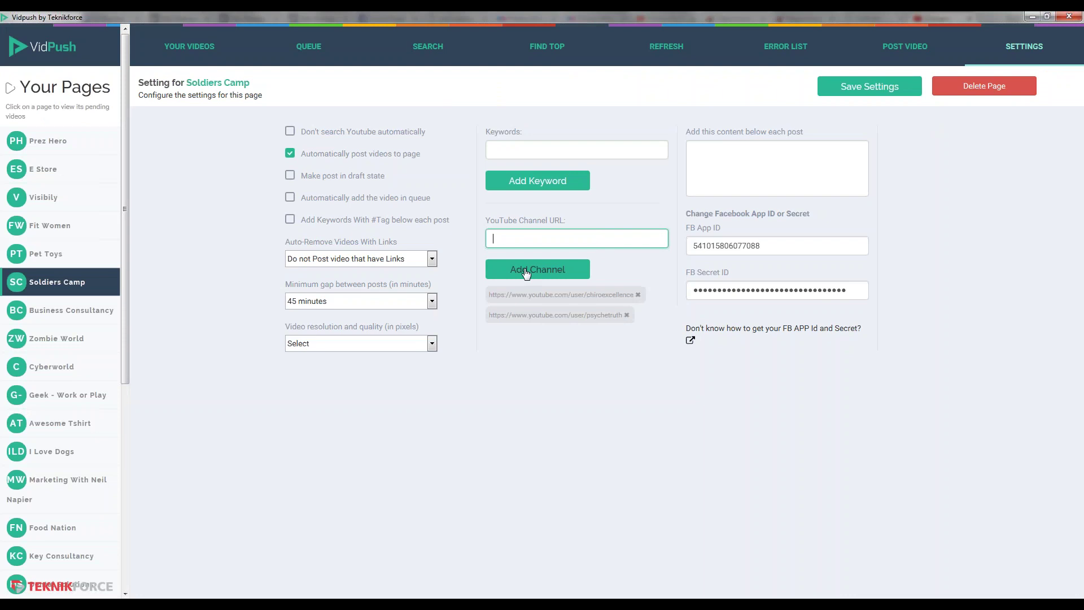
{"action": "left_click", "coordinate": [691, 165]}
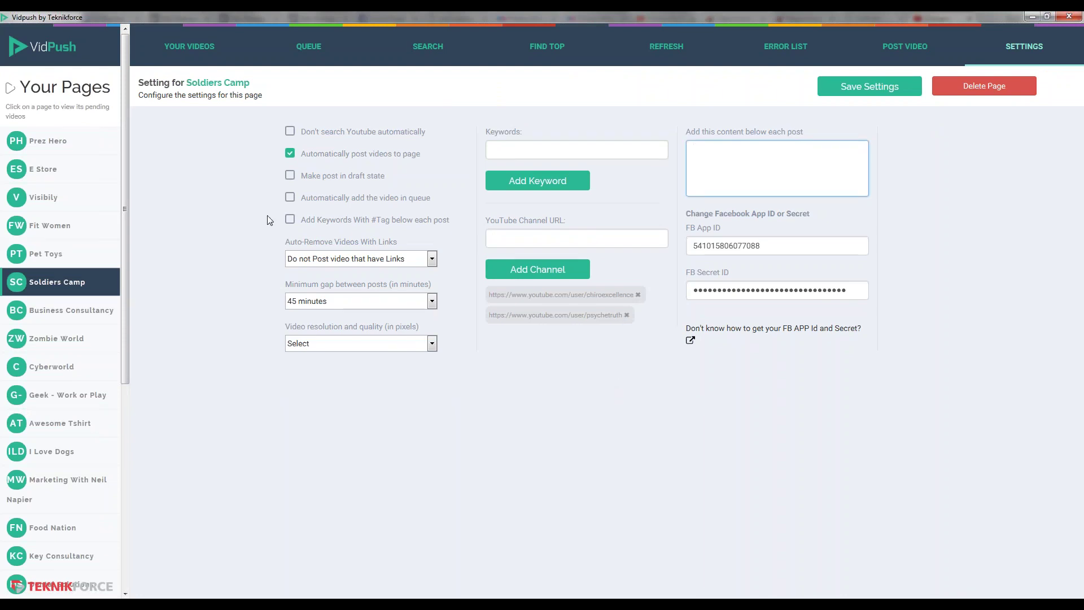
Step: Disable automatic posting for Soldiers Camp and enable making posts in draft state and automatically adding videos to the queue
{"action": "left_click", "coordinate": [291, 200]}
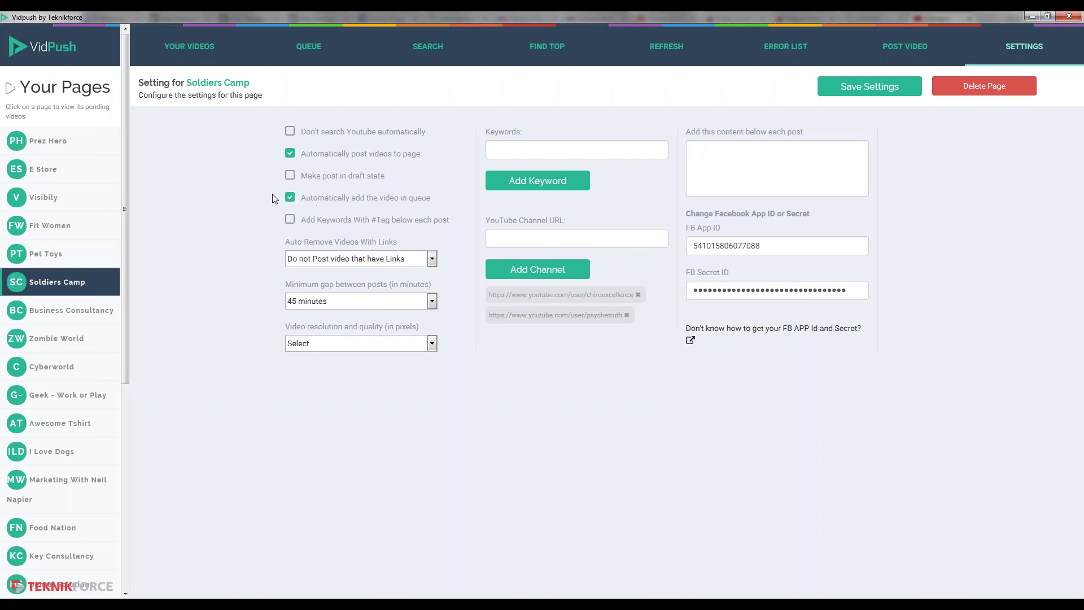
{"action": "left_click", "coordinate": [291, 198]}
{"action": "left_click", "coordinate": [291, 176]}
{"action": "left_click", "coordinate": [291, 154]}
{"action": "left_click", "coordinate": [289, 199]}
{"action": "left_click", "coordinate": [715, 172]}
{"action": "type", "text": "Chri"}
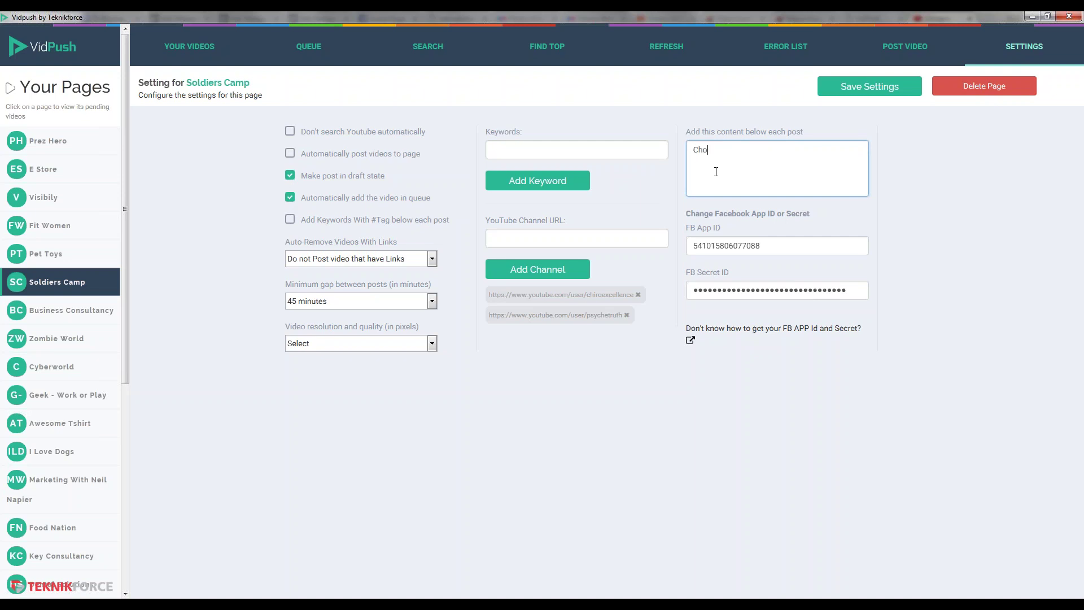
{"action": "key", "text": "BackSpace"}
{"action": "key", "text": "BackSpace"}
{"action": "type", "text": "iropractor"}
{"action": "key", "text": "ctrl+a"}
{"action": "type", "text": "B"}
{"action": "type", "text": "ook your "}
{"action": "type", "text": "session today"}
{"action": "type", "text": ": "}
{"action": "type", "text": "http://"}
{"action": "type", "text": "chi"}
{"action": "type", "text": "ropr"}
{"action": "type", "text": "actor.c"}
{"action": "type", "text": "om"}
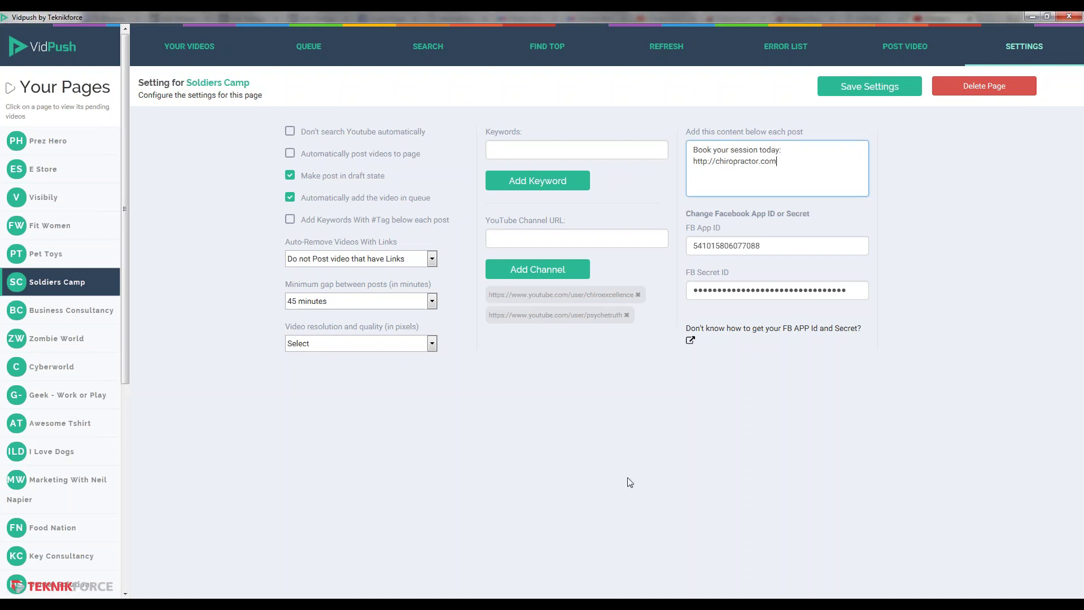
{"action": "left_click", "coordinate": [649, 433]}
{"action": "left_click", "coordinate": [881, 87]}
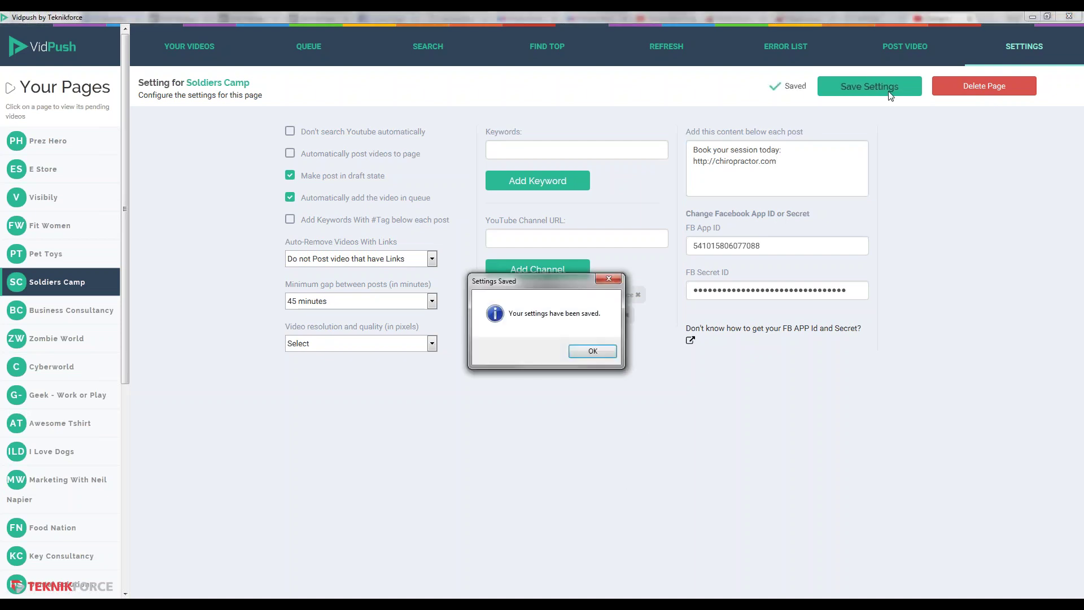
{"action": "left_click", "coordinate": [594, 349]}
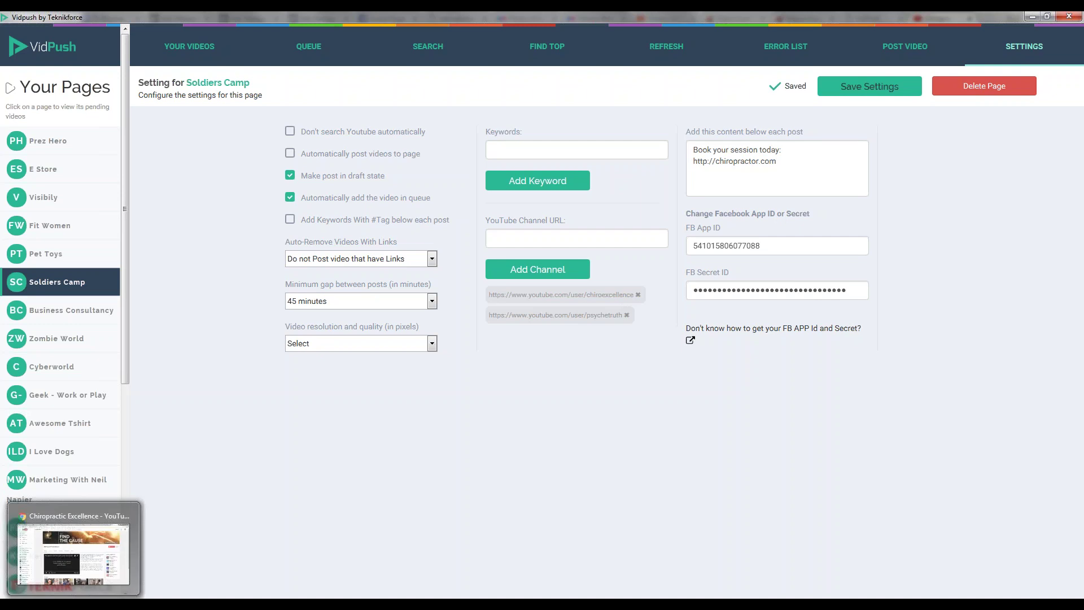
{"action": "left_click_drag", "start_coordinate": [814, 182], "coordinate": [693, 144]}
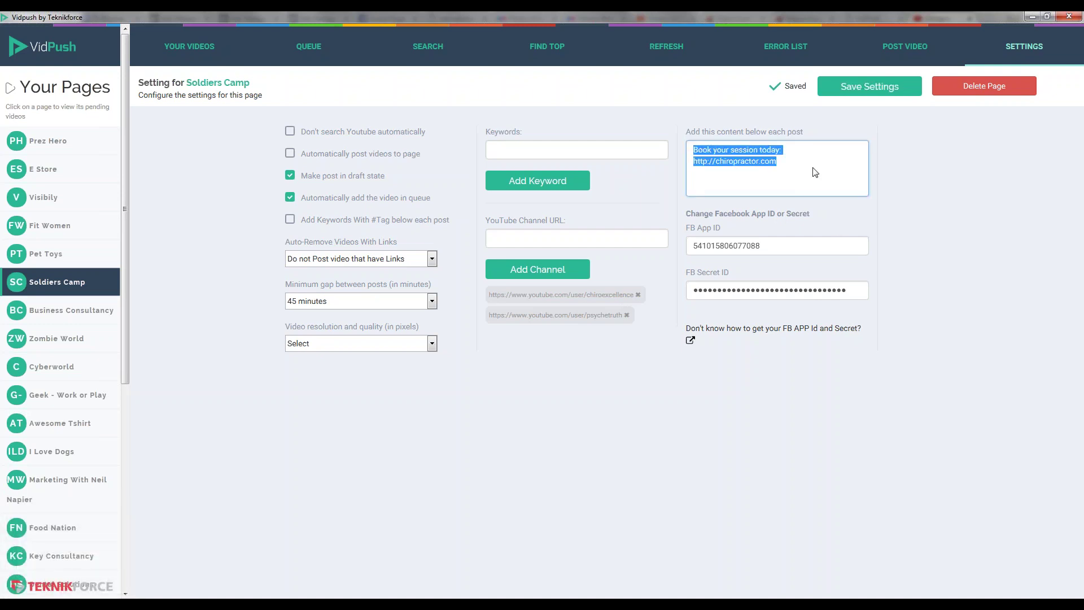
{"action": "left_click", "coordinate": [817, 184]}
{"action": "key", "text": "ctrl+a"}
{"action": "mouse_move", "coordinate": [568, 597]}
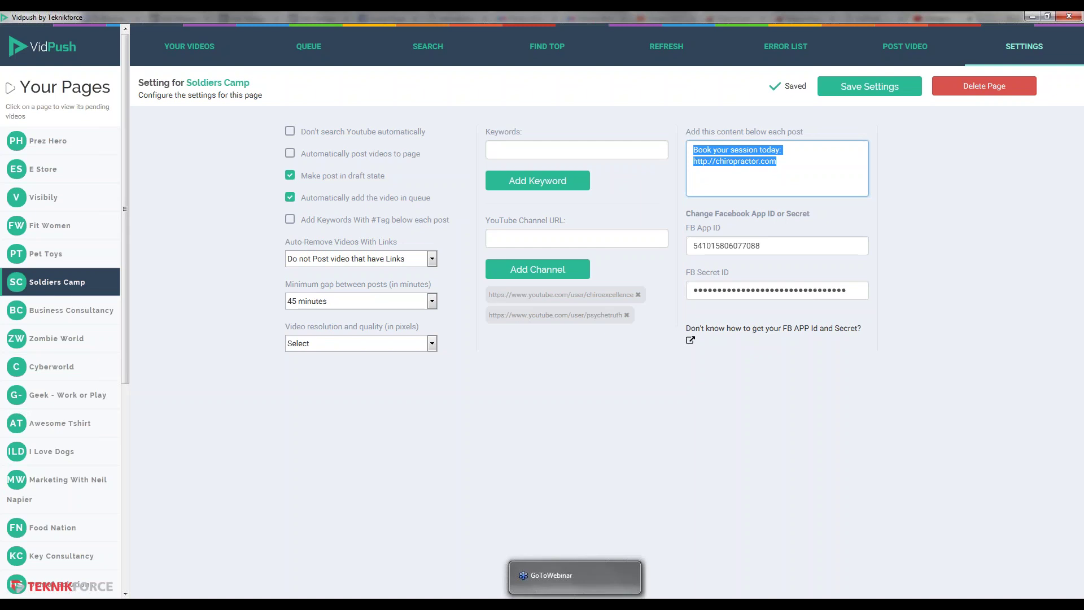
{"action": "left_click", "coordinate": [571, 600]}
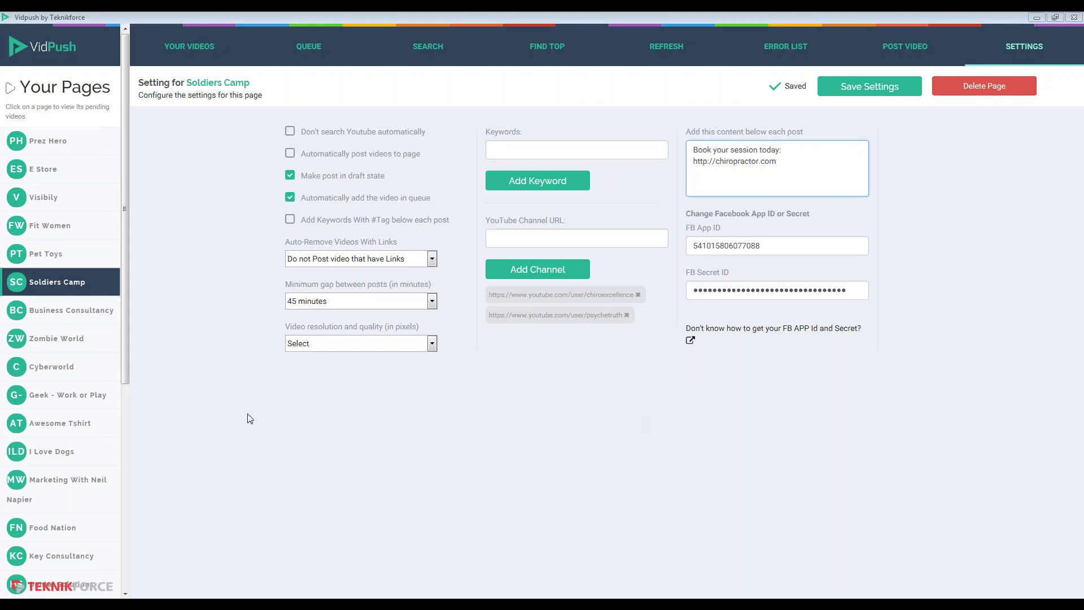
Step: Switch to the I Love Dogs Facebook page in the browser and minimize VidPush to the system tray
{"action": "double_click", "coordinate": [886, 20]}
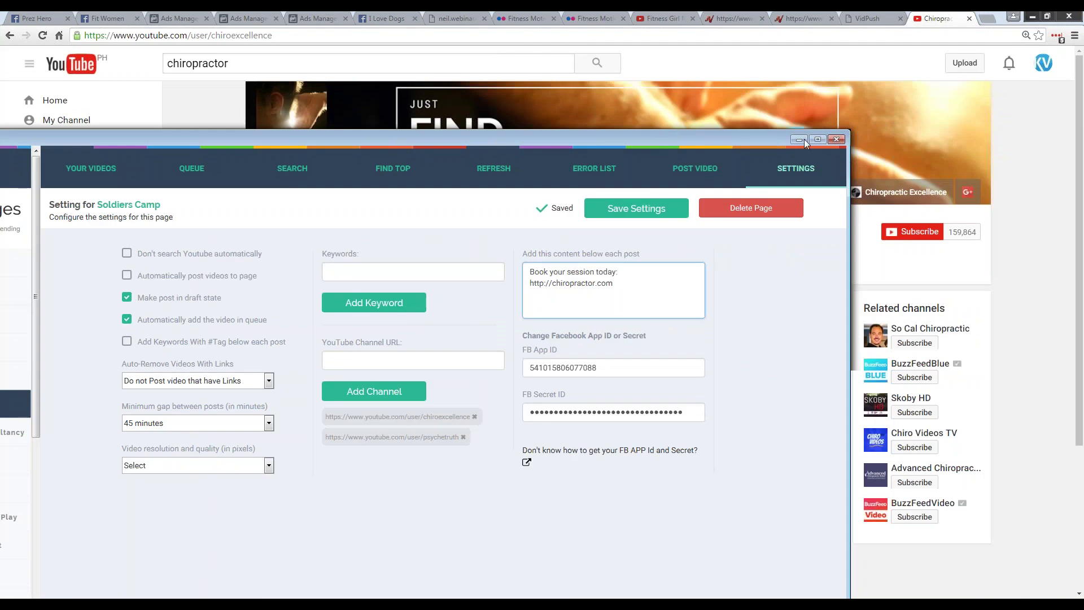
{"action": "left_click", "coordinate": [378, 18]}
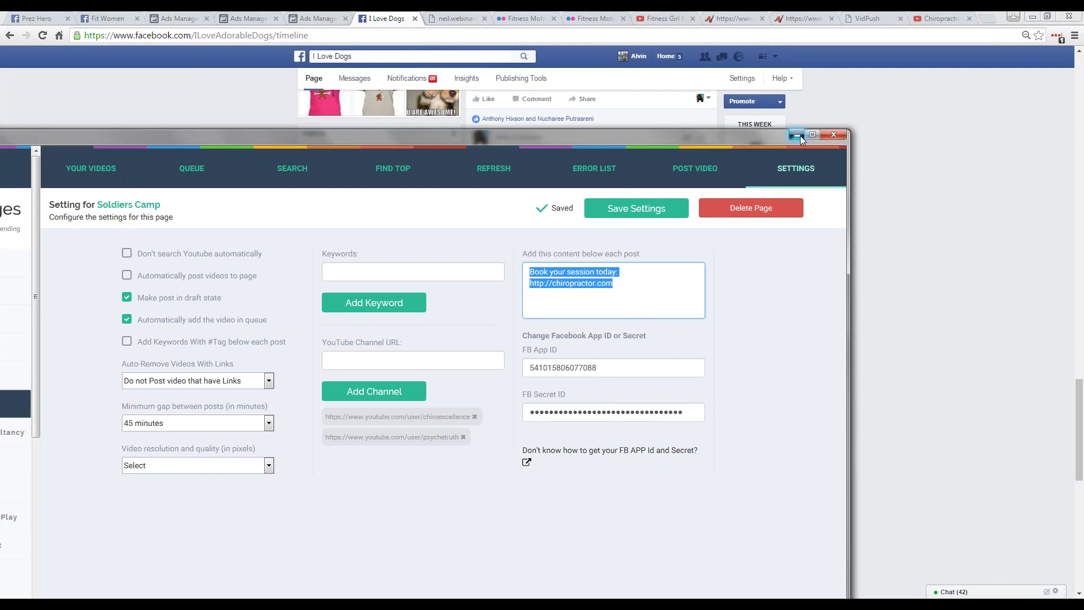
{"action": "left_click", "coordinate": [797, 135]}
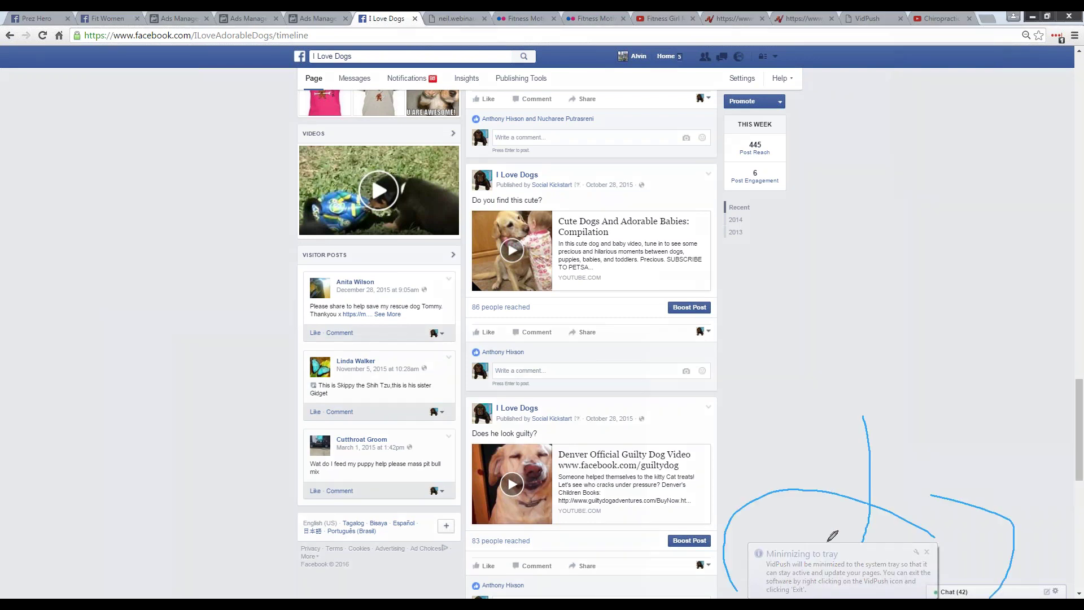
{"action": "mouse_move", "coordinate": [836, 536]}
{"action": "left_mouse_down"}
{"action": "mouse_move", "coordinate": [859, 563]}
{"action": "mouse_move", "coordinate": [893, 529]}
{"action": "left_mouse_up"}
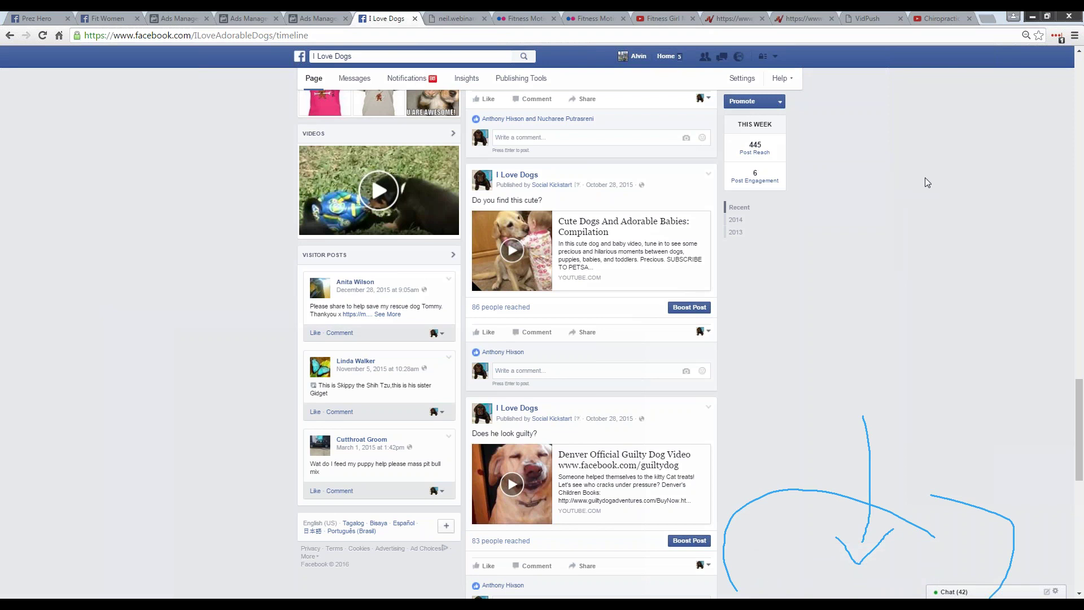
{"action": "key", "text": "Escape"}
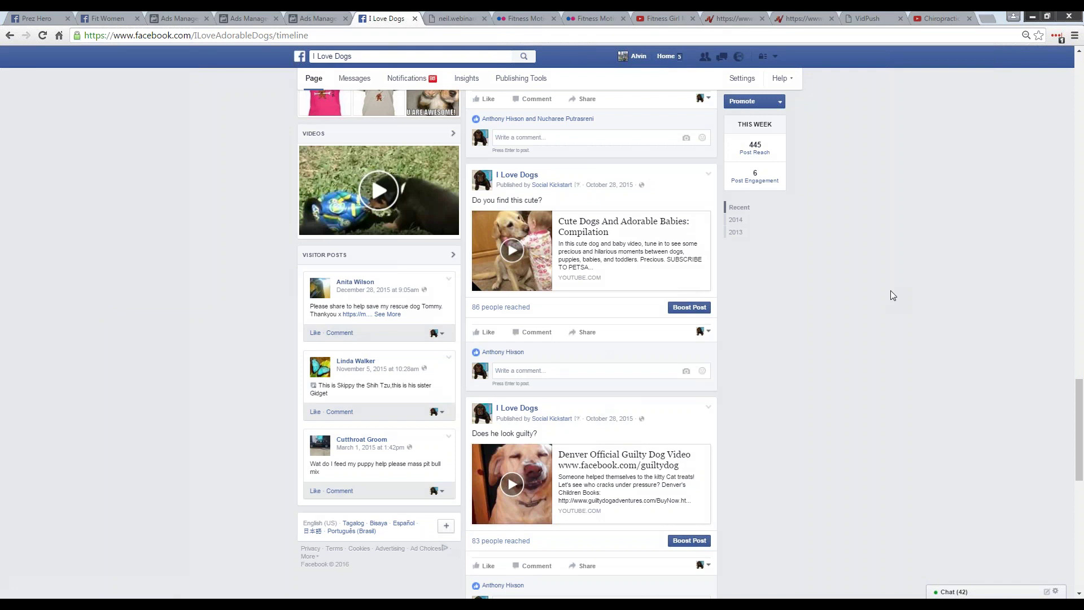
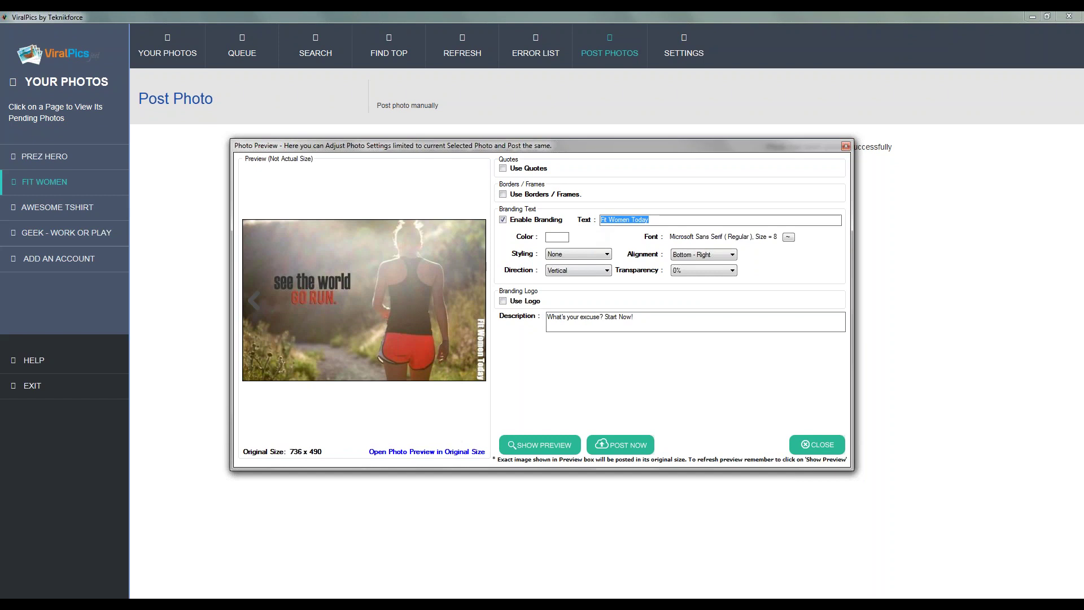
Step: Review the branding text, logo option and description in the ViralPics photo preview for Fit Women
{"action": "left_click", "coordinate": [666, 220]}
{"action": "left_click", "coordinate": [528, 300]}
{"action": "left_click", "coordinate": [528, 300]}
{"action": "left_click_drag", "start_coordinate": [655, 330], "coordinate": [541, 329]}
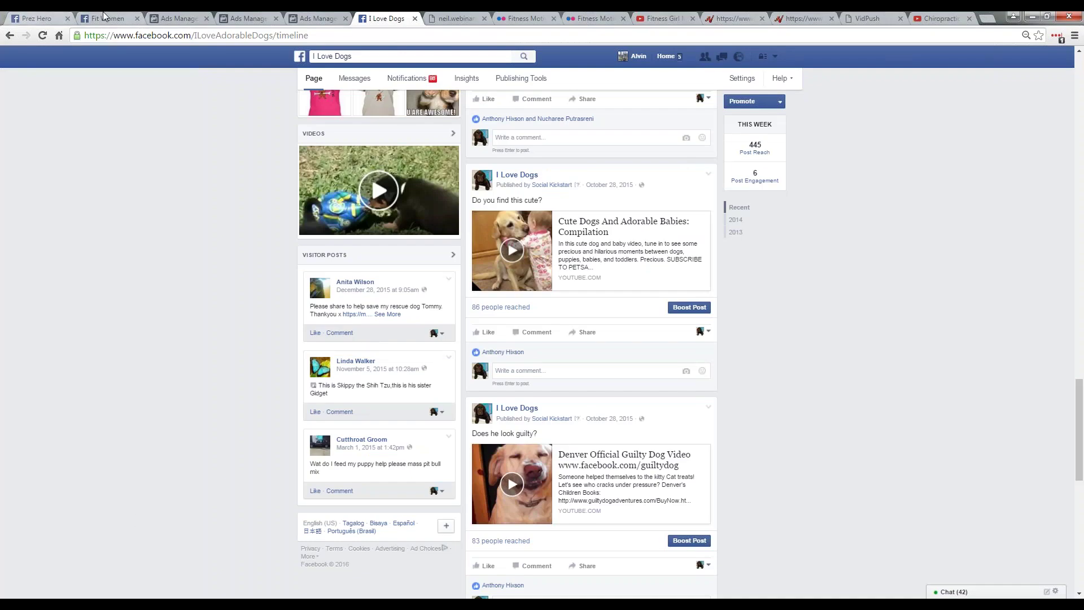
Step: Switch to the browser and examine the photo and video posts on the Fit Women Facebook page
{"action": "left_click", "coordinate": [104, 17]}
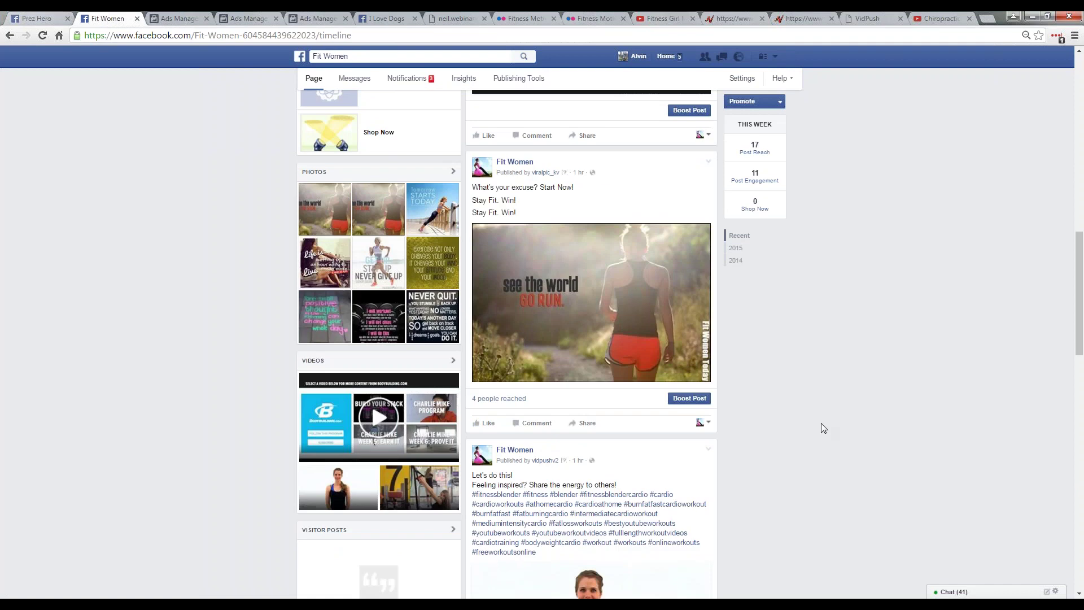
{"action": "scroll", "coordinate": [821, 428], "scroll_direction": "down", "scroll_amount": 3}
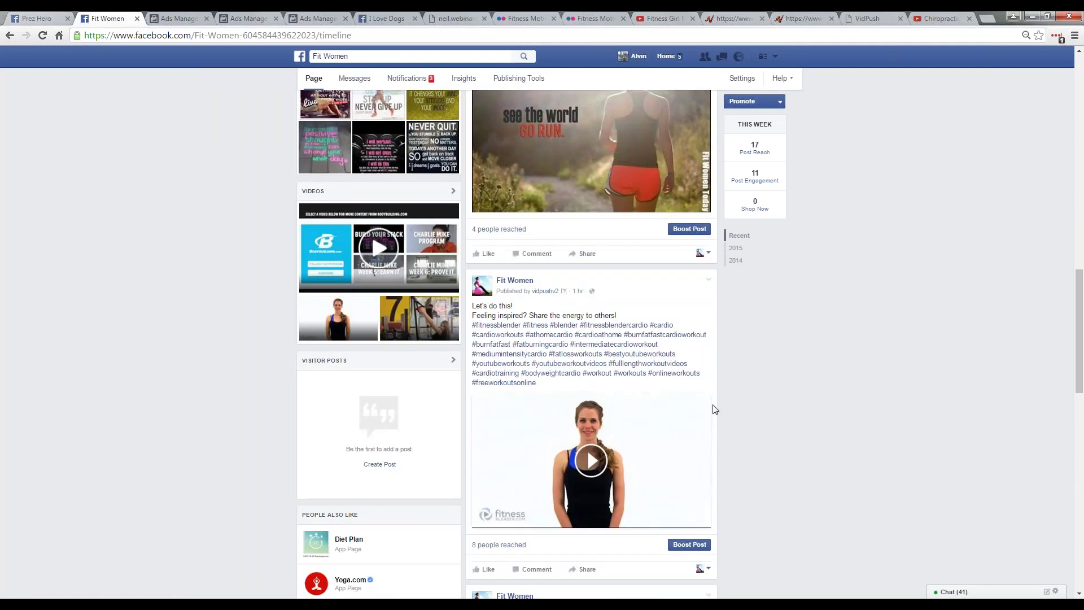
{"action": "scroll", "coordinate": [715, 410], "scroll_direction": "down", "scroll_amount": 1}
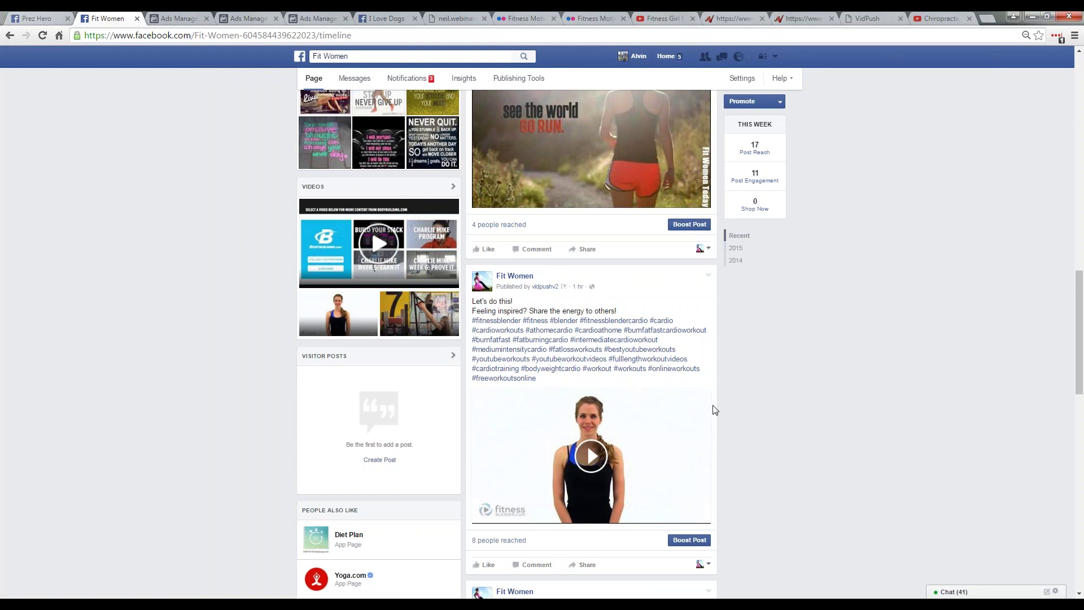
{"action": "scroll", "coordinate": [715, 410], "scroll_direction": "down", "scroll_amount": 1}
{"action": "scroll", "coordinate": [576, 308], "scroll_direction": "up", "scroll_amount": 5}
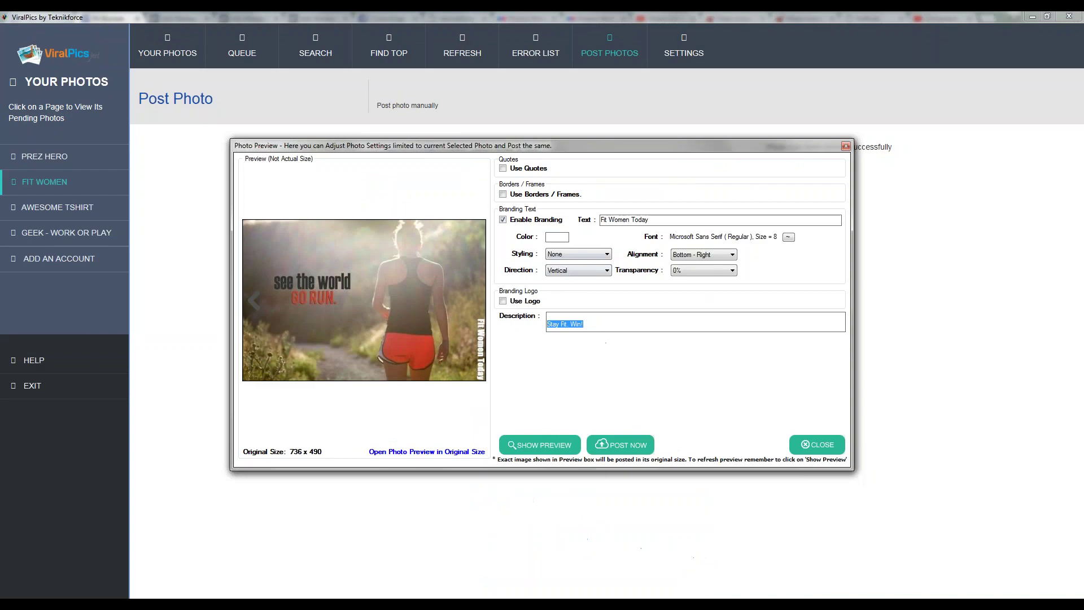
Step: Switch back to ViralPics, review the photo preview's description and branding text again, and close the preview
{"action": "key", "text": "Tab"}
{"action": "left_click_drag", "start_coordinate": [589, 327], "coordinate": [545, 309]}
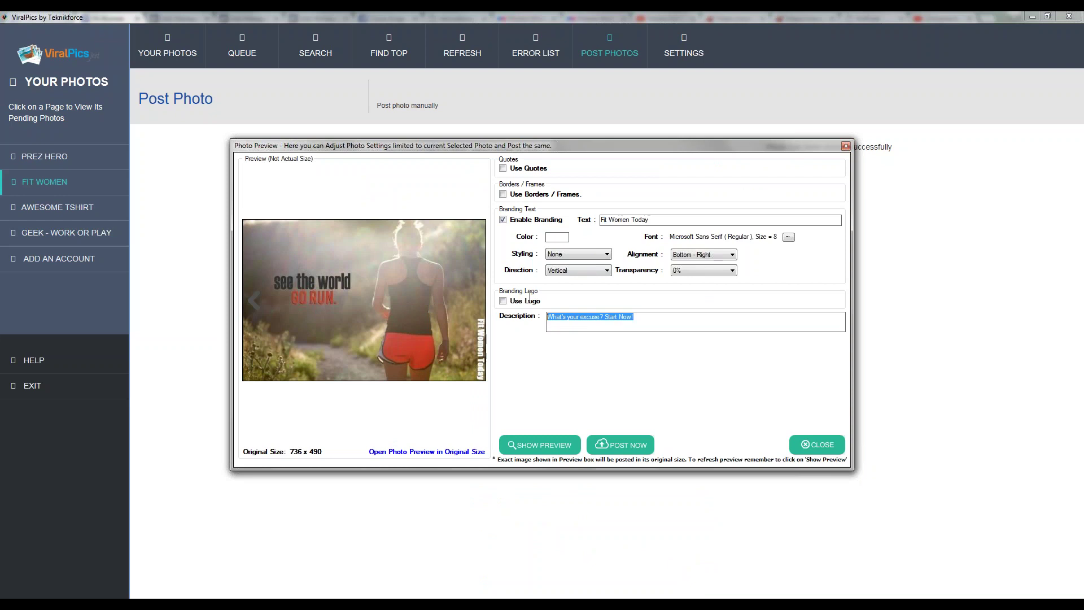
{"action": "left_click_drag", "start_coordinate": [680, 220], "coordinate": [582, 223]}
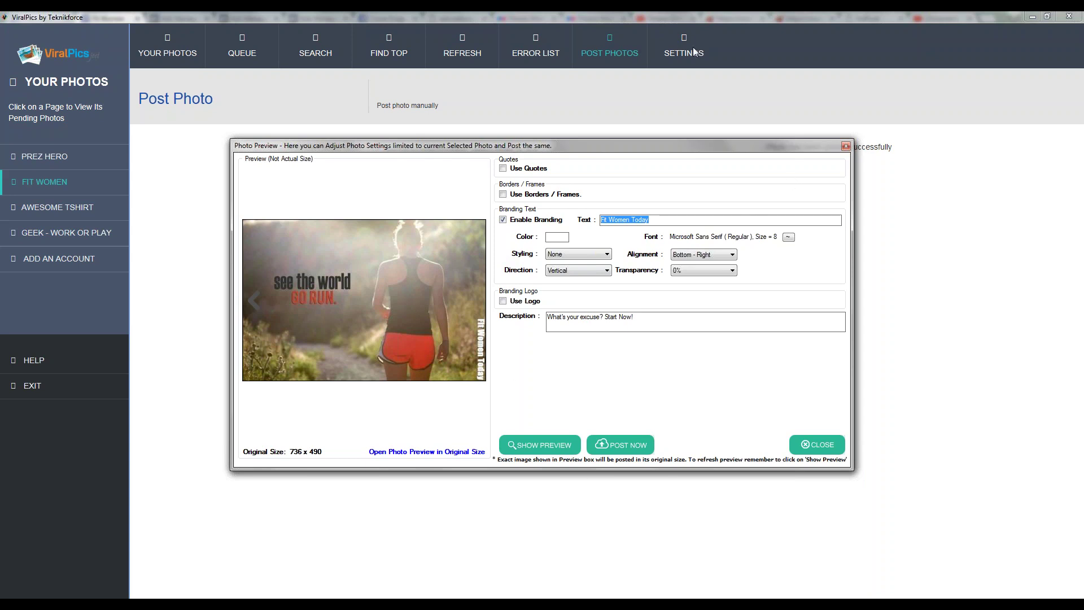
{"action": "left_click", "coordinate": [816, 444]}
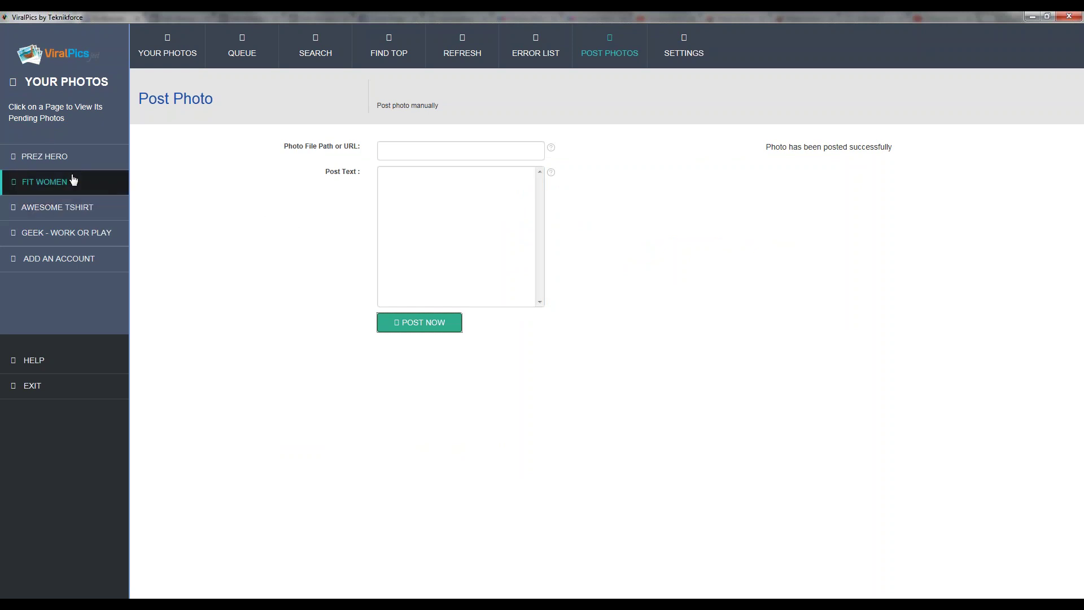
Step: Open the settings for the Awesome Tshirt page and set the photo license type to No Known Copyright Restrictions
{"action": "left_click", "coordinate": [55, 209]}
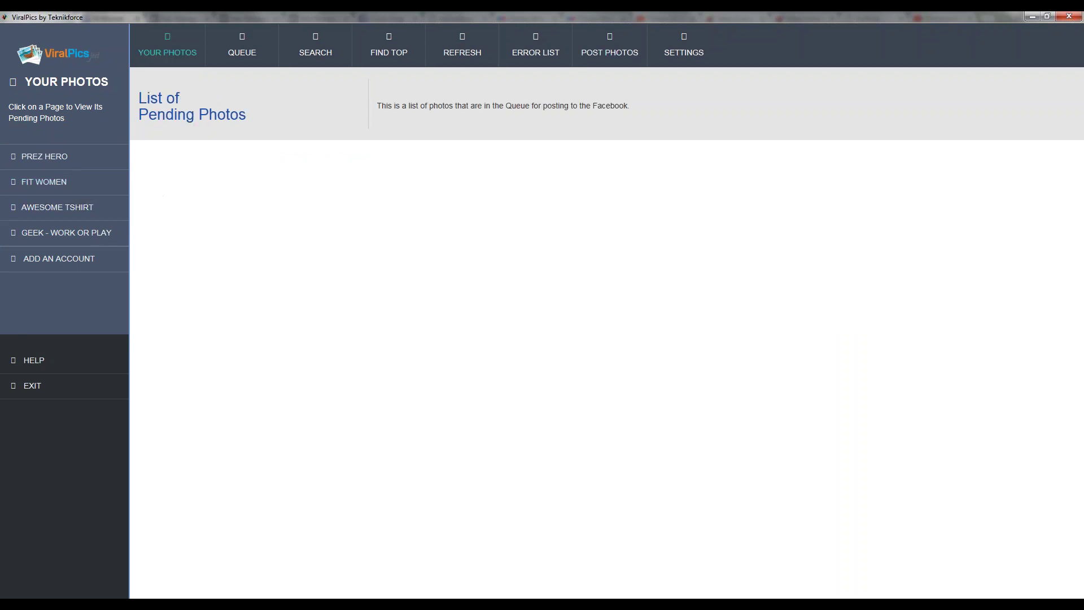
{"action": "left_click", "coordinate": [681, 56]}
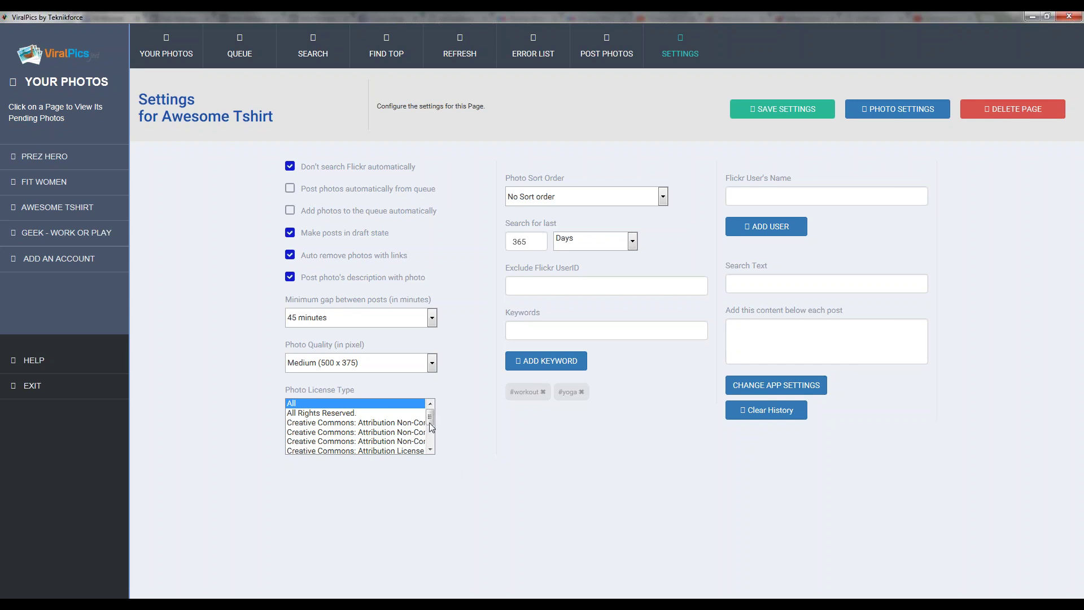
{"action": "left_click_drag", "start_coordinate": [430, 423], "coordinate": [432, 443]}
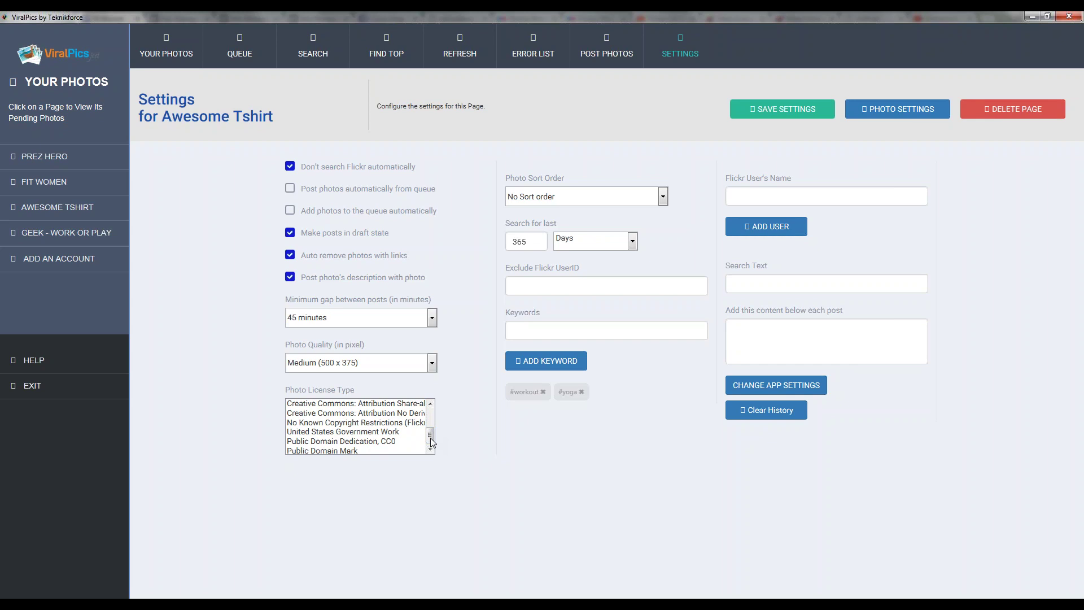
{"action": "left_click", "coordinate": [391, 424]}
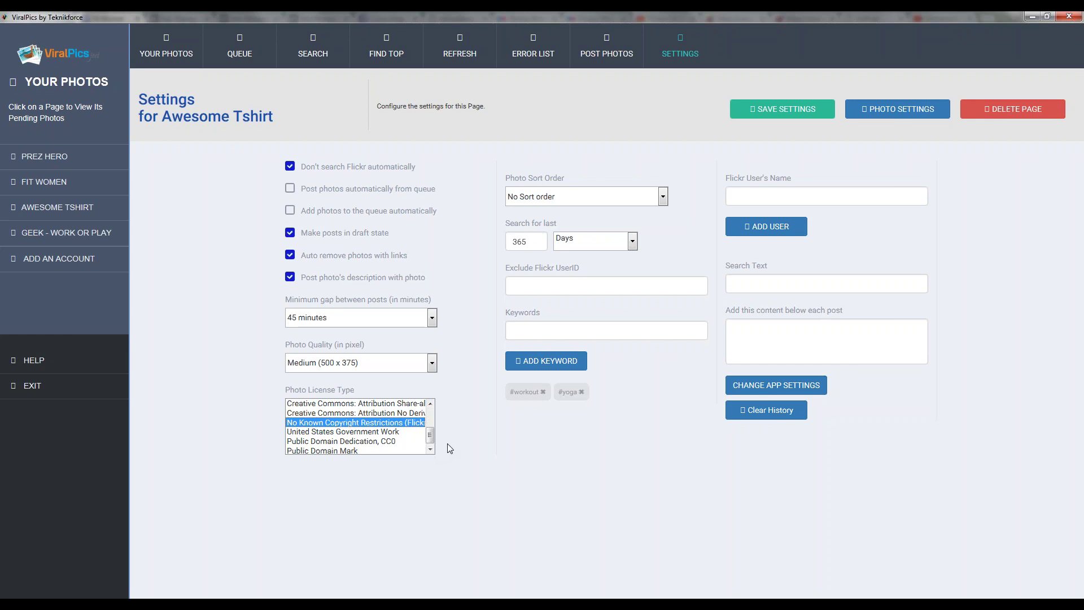
Step: Add the keywords "fitness" and "workout" to the Awesome Tshirt page settings
{"action": "left_click", "coordinate": [593, 331]}
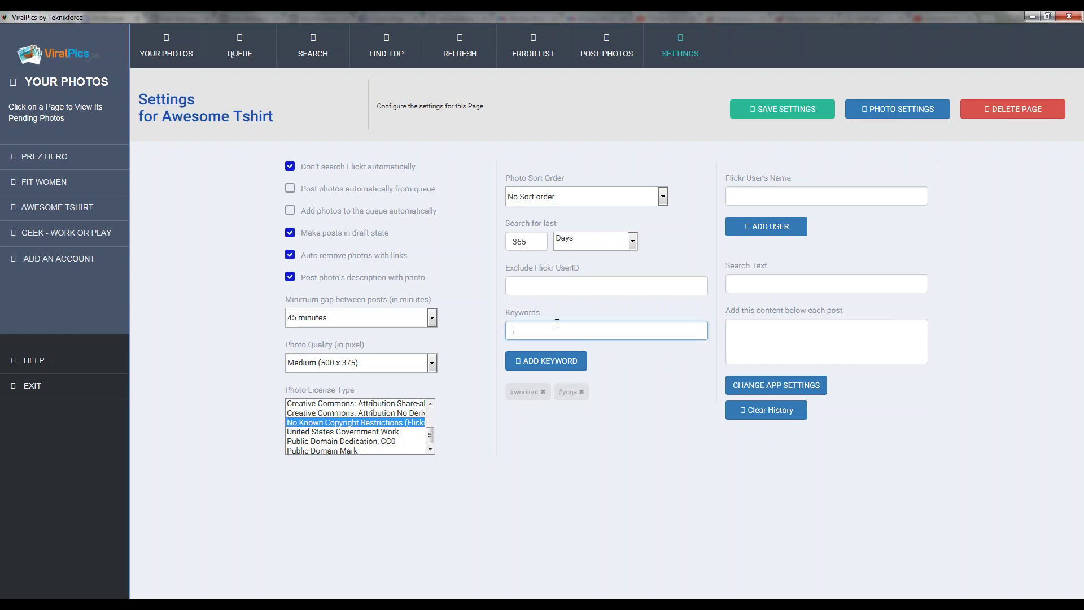
{"action": "type", "text": "fitness"}
{"action": "left_click", "coordinate": [546, 361]}
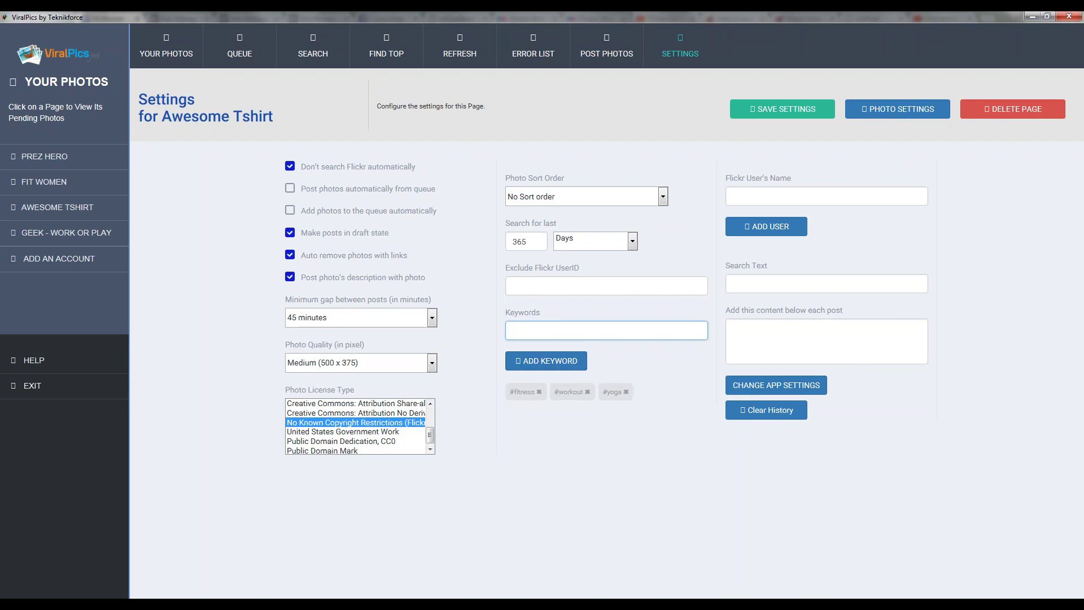
{"action": "type", "text": "workout"}
{"action": "left_click", "coordinate": [546, 361]}
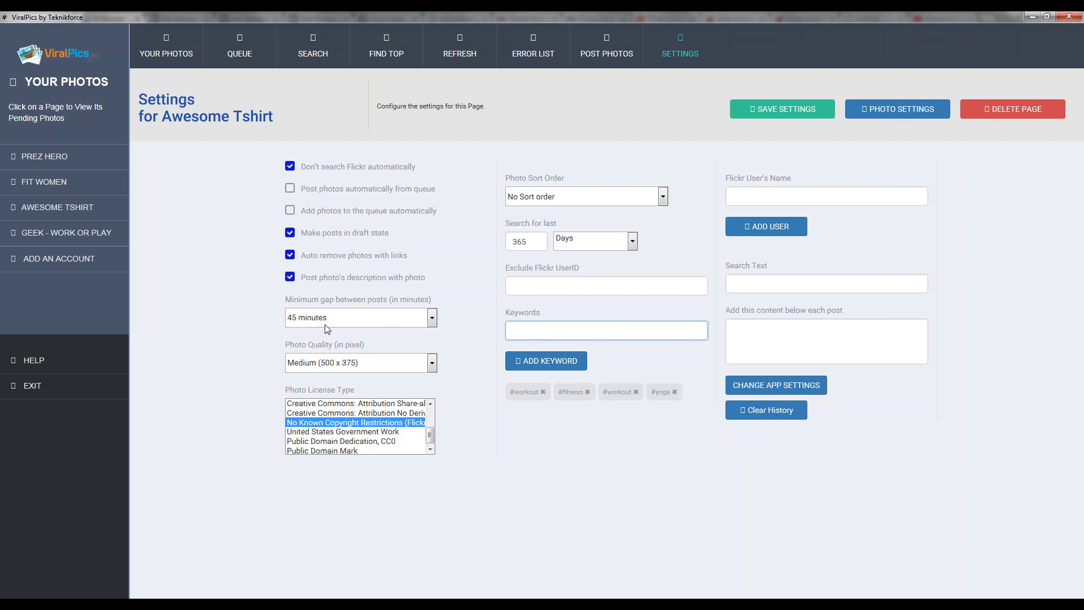
Step: Turn off posting the photo's description, set the content below each post to "Get your workout regiment today!" and save the settings
{"action": "left_click", "coordinate": [303, 279]}
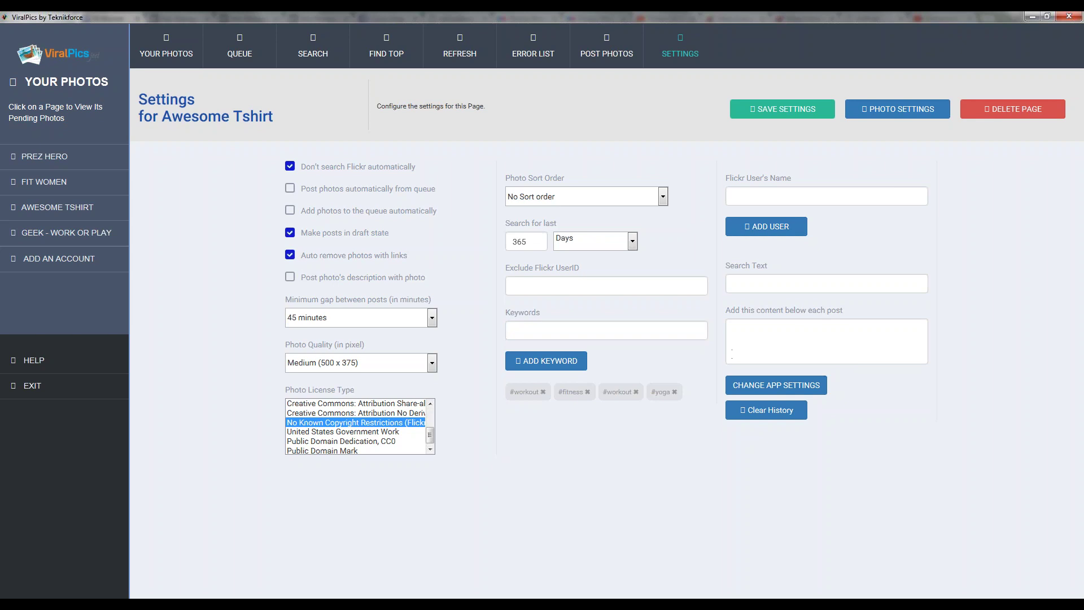
{"action": "left_click", "coordinate": [734, 341]}
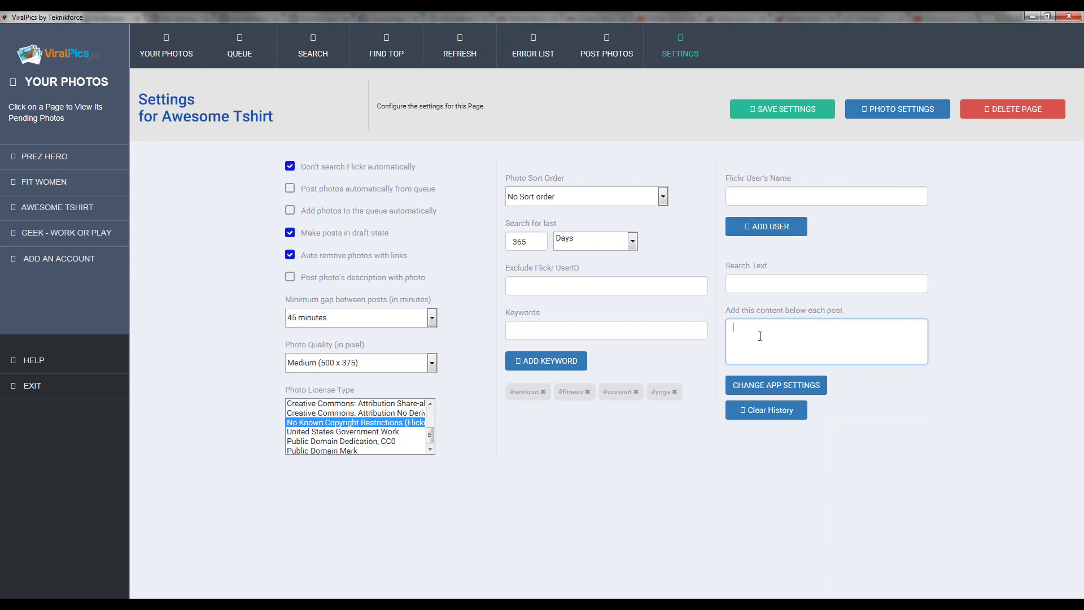
{"action": "type", "text": "Get your workout regiment today!"}
{"action": "left_click", "coordinate": [787, 476]}
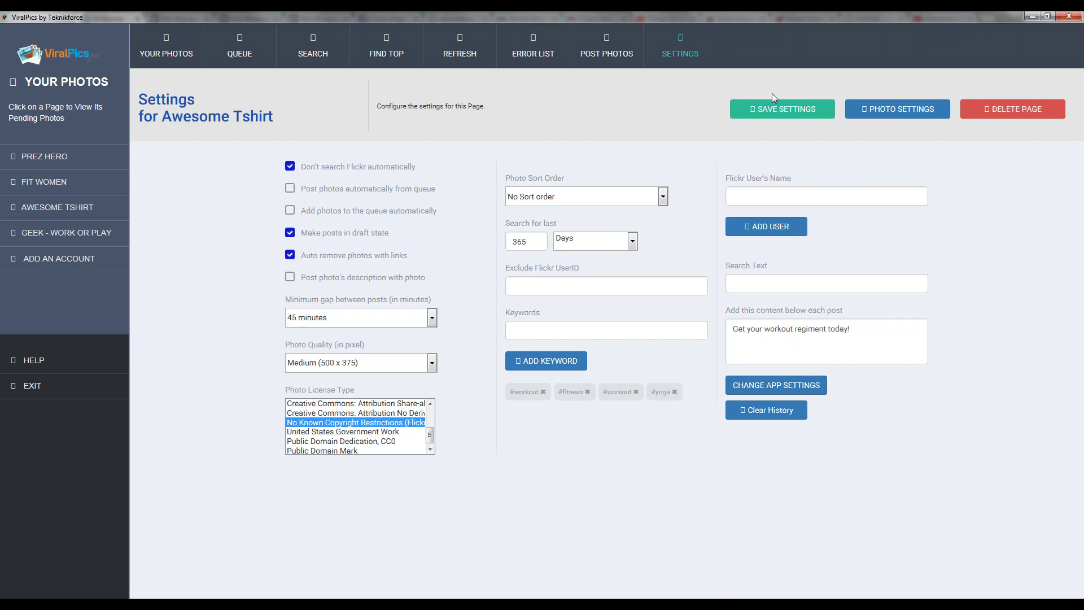
{"action": "left_click", "coordinate": [772, 108]}
{"action": "left_click", "coordinate": [590, 351]}
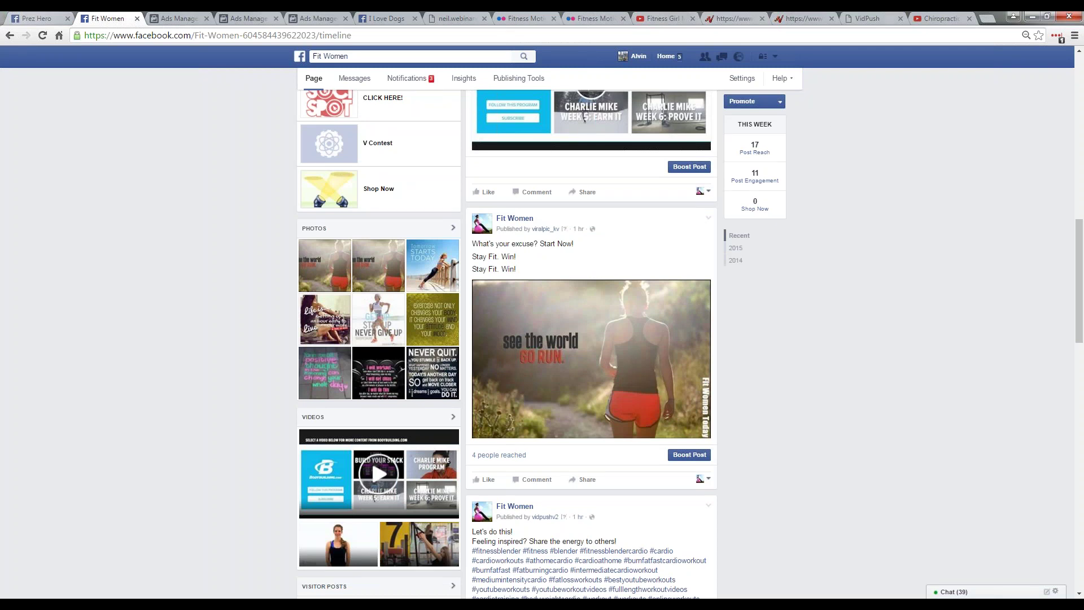
Step: Switch to the browser and view the Fitness Motivation photo "See the world, go run" on Flickr
{"action": "left_click", "coordinate": [510, 11]}
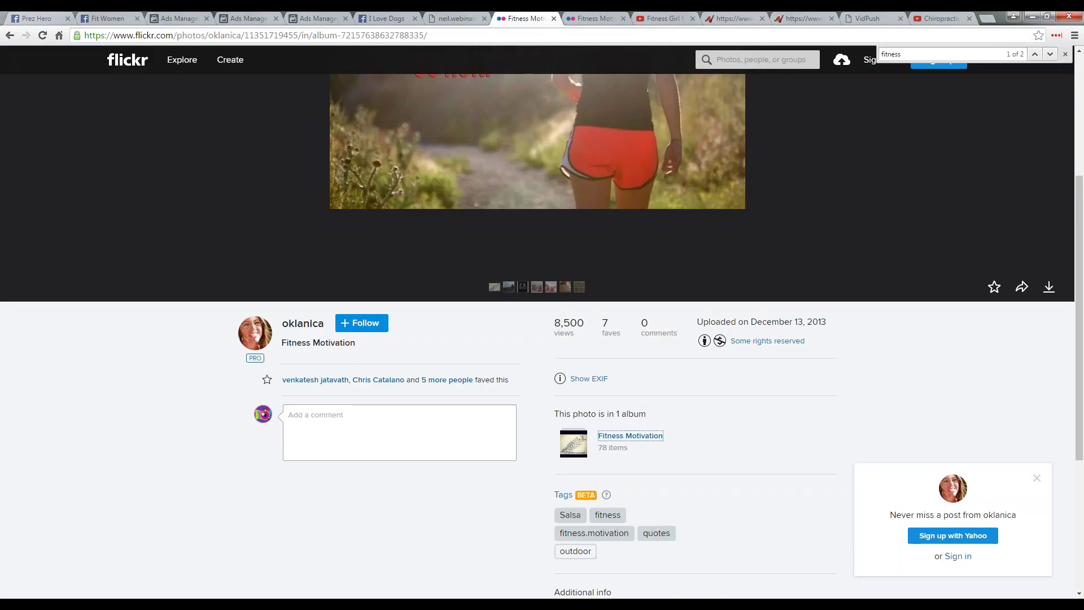
{"action": "scroll", "coordinate": [321, 446], "scroll_direction": "up", "scroll_amount": 2}
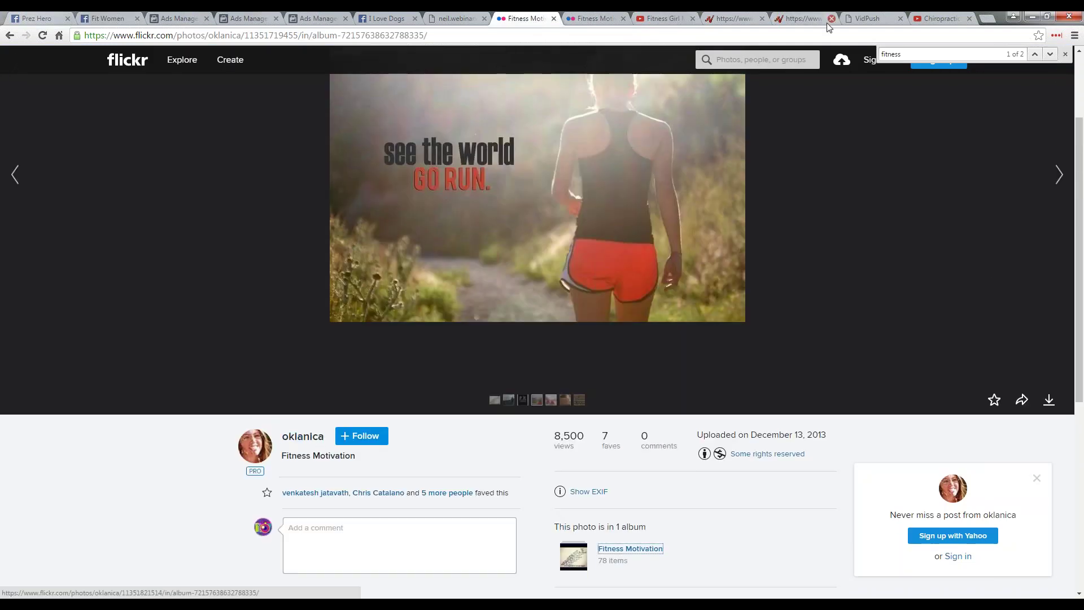
Step: Open the flickr.com home page in a new browser tab
{"action": "left_click_drag", "start_coordinate": [178, 40], "coordinate": [134, 40]}
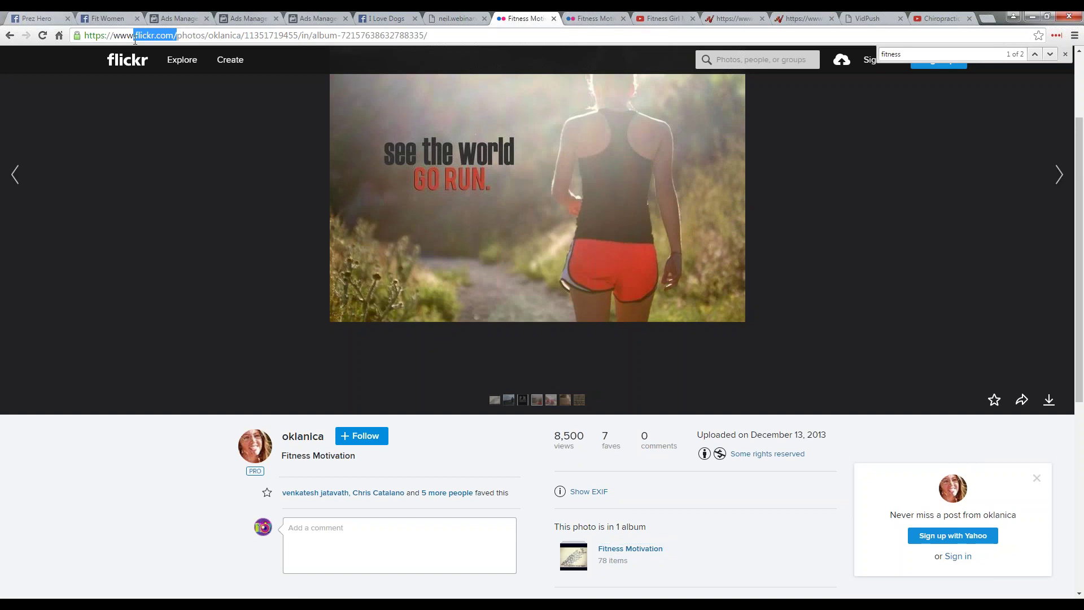
{"action": "left_click", "coordinate": [996, 18]}
{"action": "type", "text": "g"}
{"action": "key", "text": "Return"}
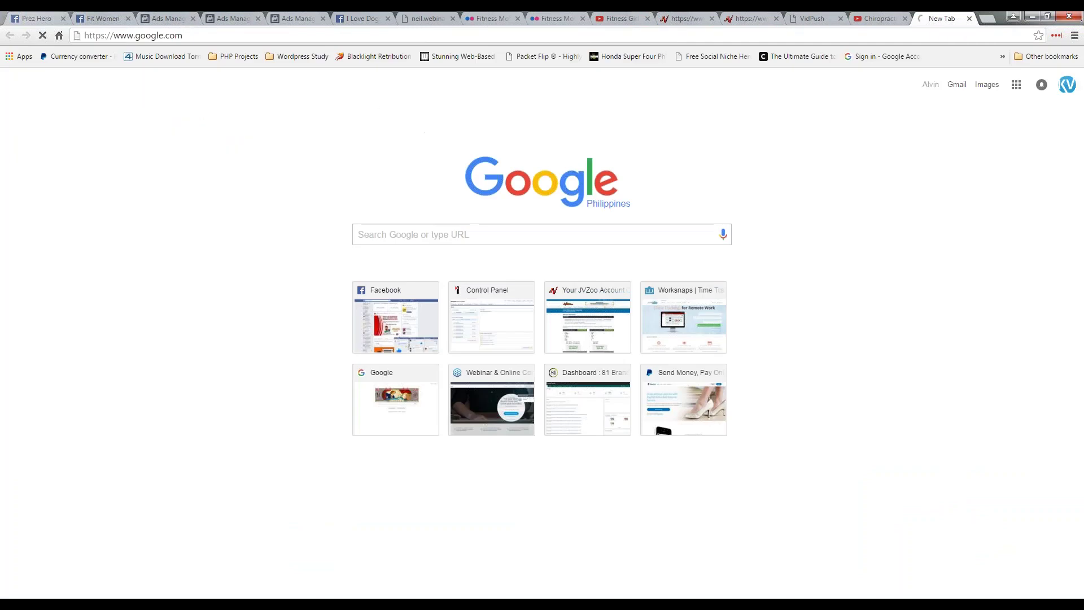
{"action": "type", "text": "flickr.com"}
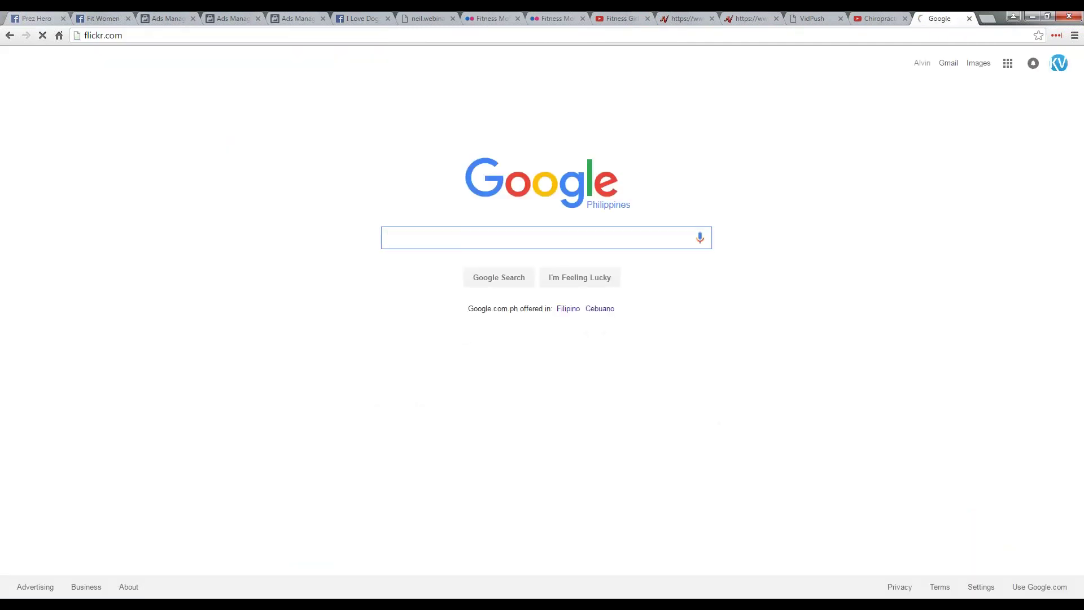
{"action": "key", "text": "Return"}
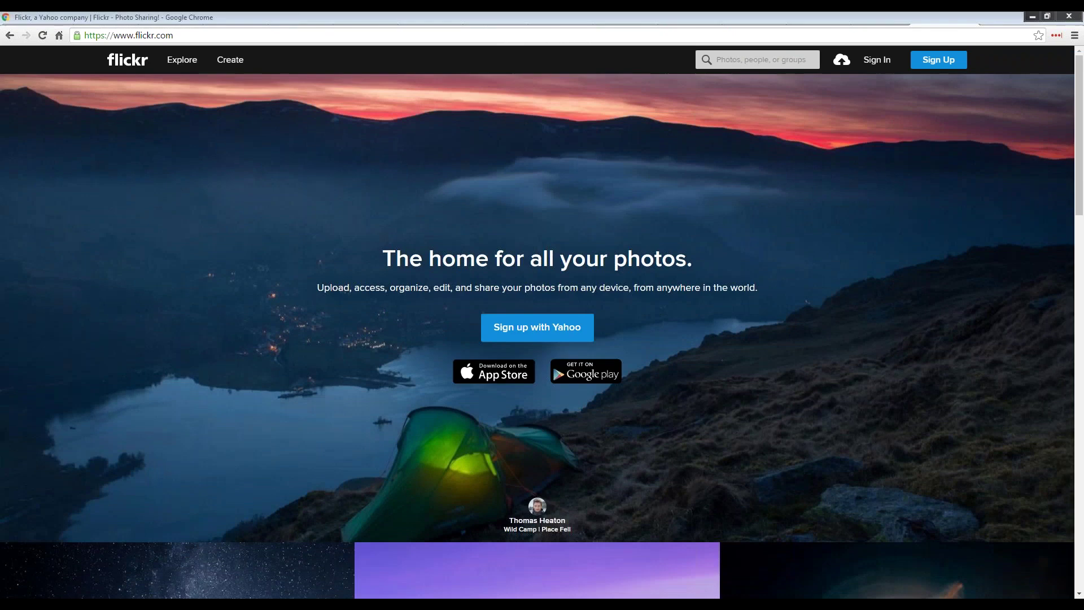
Step: Search Flickr photos for "outdoor"
{"action": "left_click", "coordinate": [758, 56]}
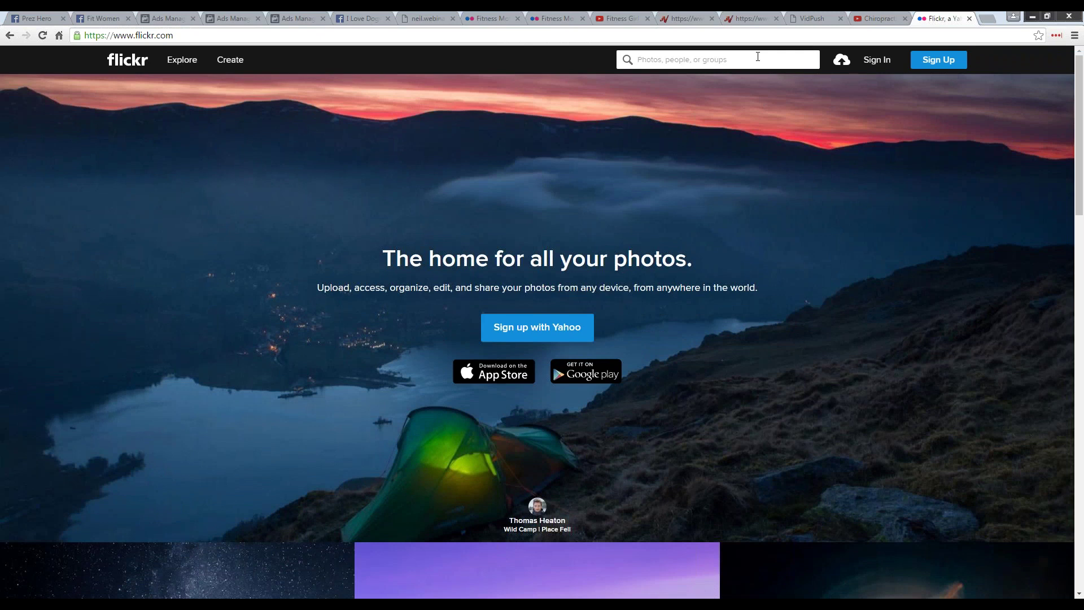
{"action": "type", "text": "camping"}
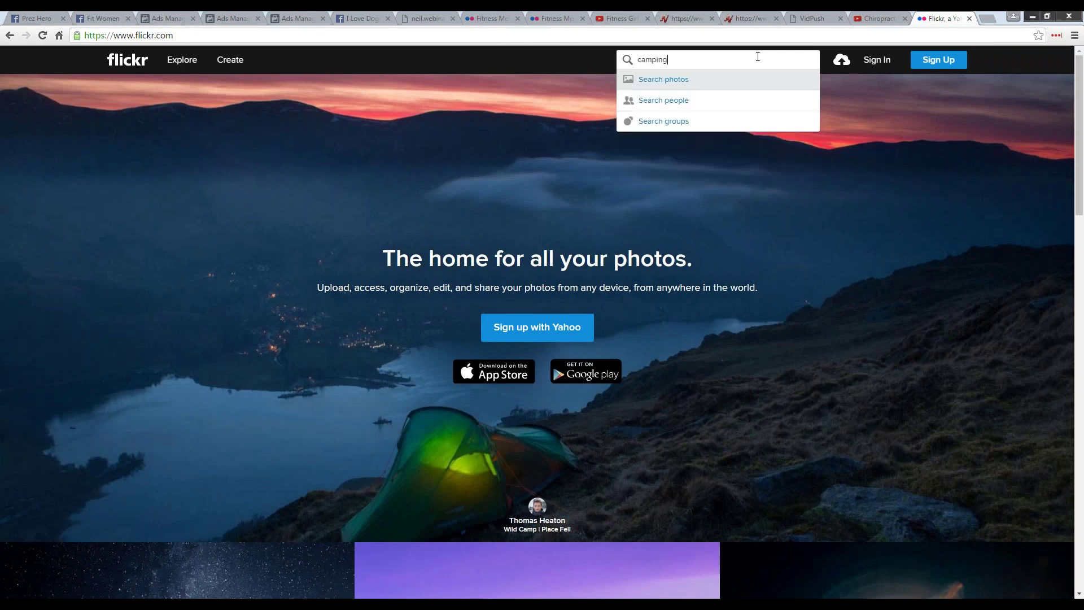
{"action": "key", "text": "ctrl+a"}
{"action": "type", "text": "ou"}
{"action": "key", "text": "BackSpace"}
{"action": "type", "text": "utdoor"}
{"action": "key", "text": "Return"}
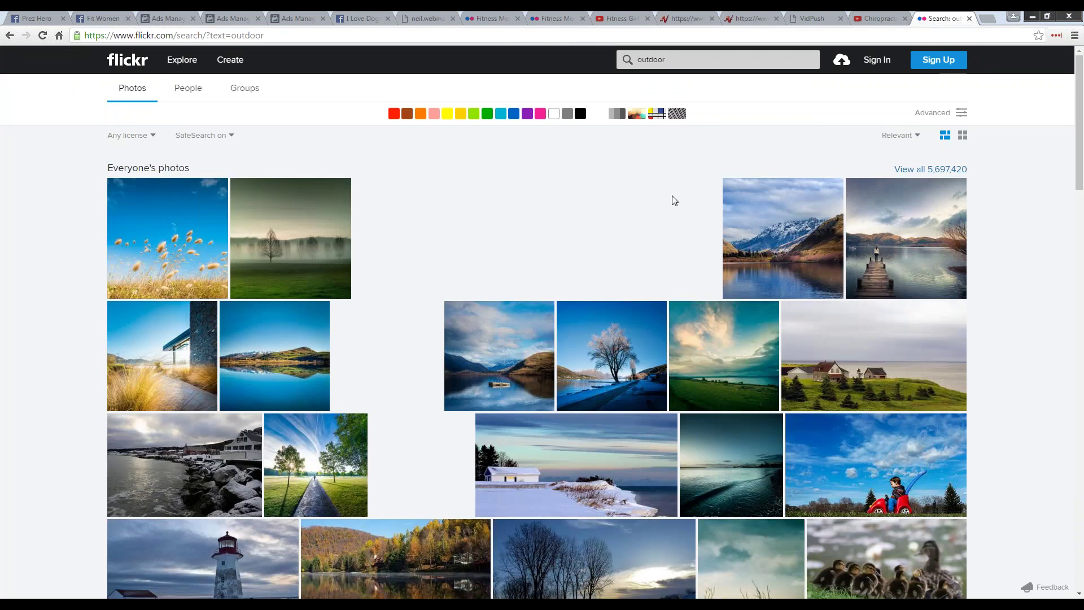
Step: Search Flickr photos for "camping"
{"action": "left_click", "coordinate": [689, 64]}
{"action": "type", "text": "campin"}
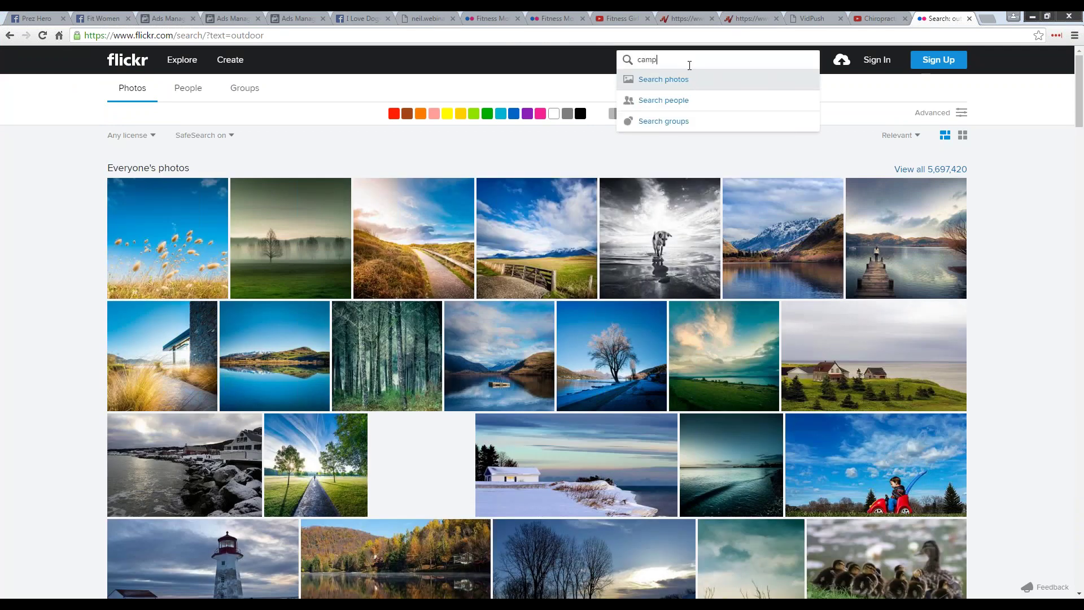
{"action": "type", "text": "g"}
{"action": "key", "text": "Return"}
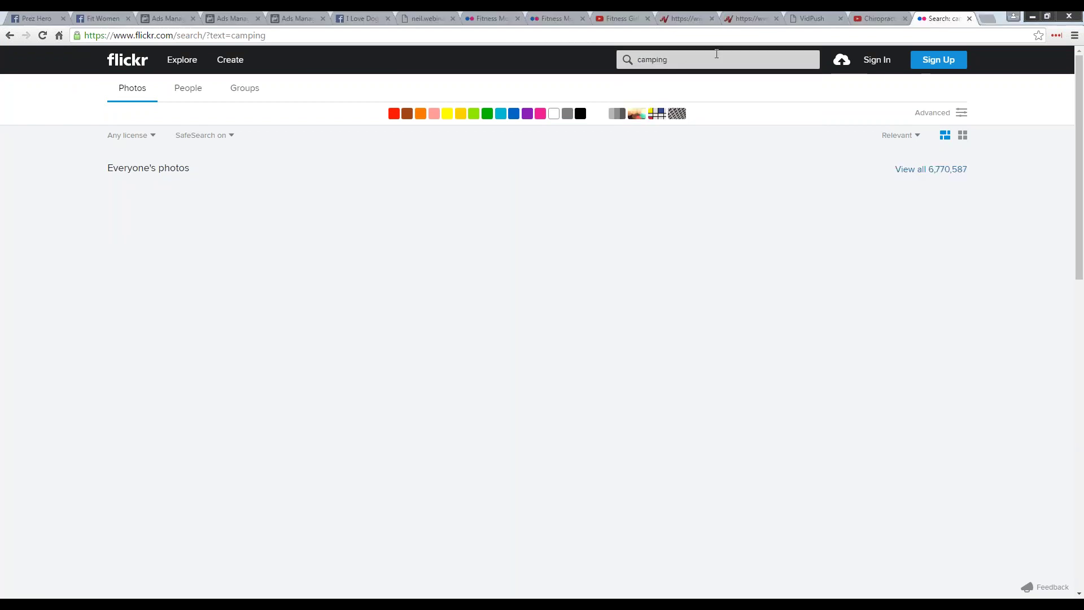
Step: Search Flickr photos for "yoga", repeating the search from the home page
{"action": "left_click", "coordinate": [703, 60]}
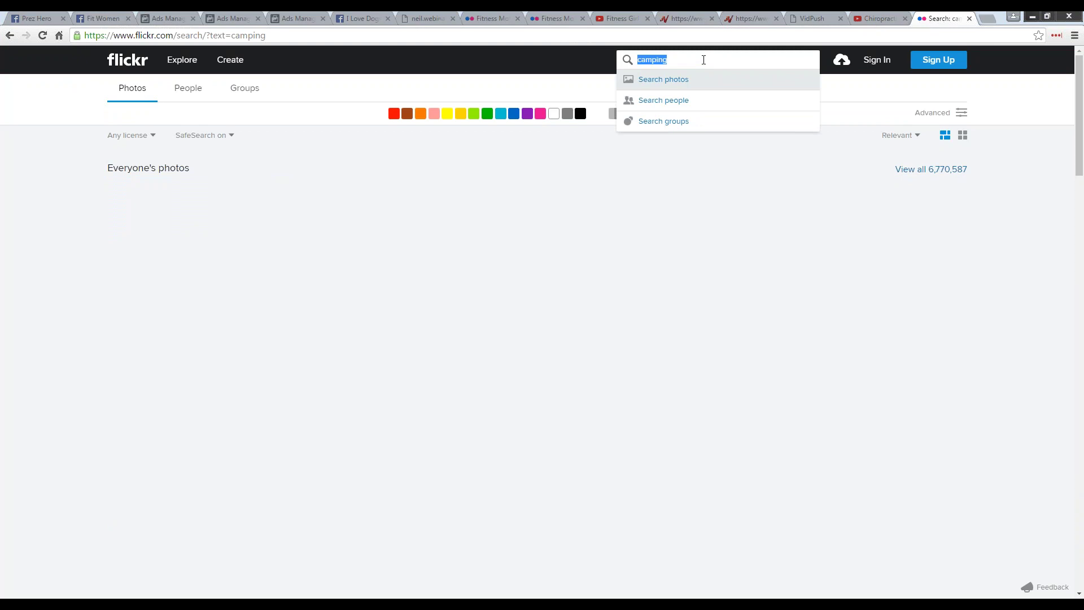
{"action": "type", "text": "yoga"}
{"action": "key", "text": "Return"}
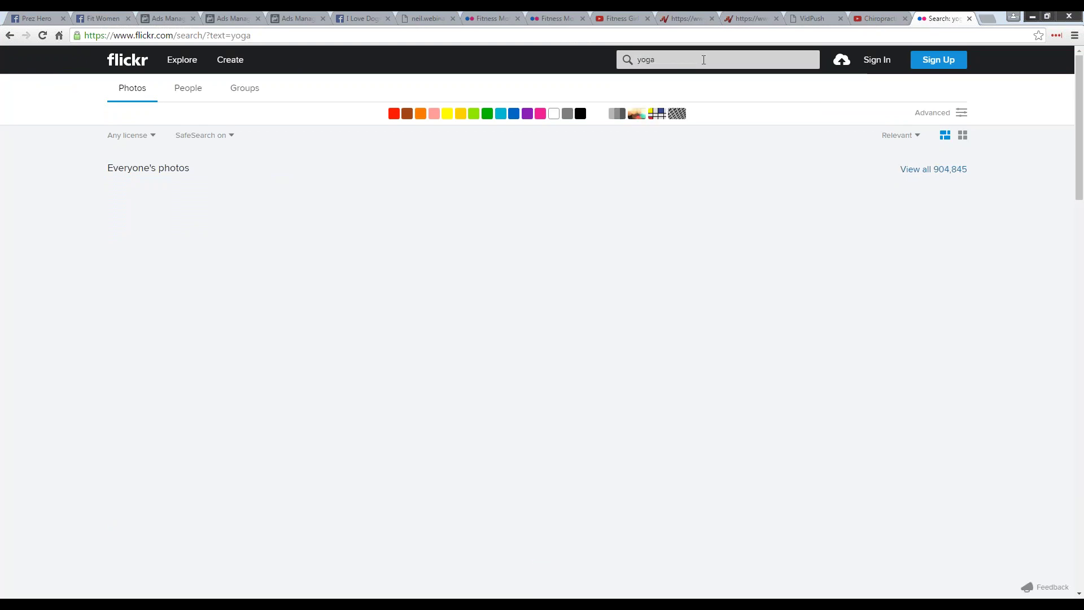
{"action": "left_click", "coordinate": [128, 60]}
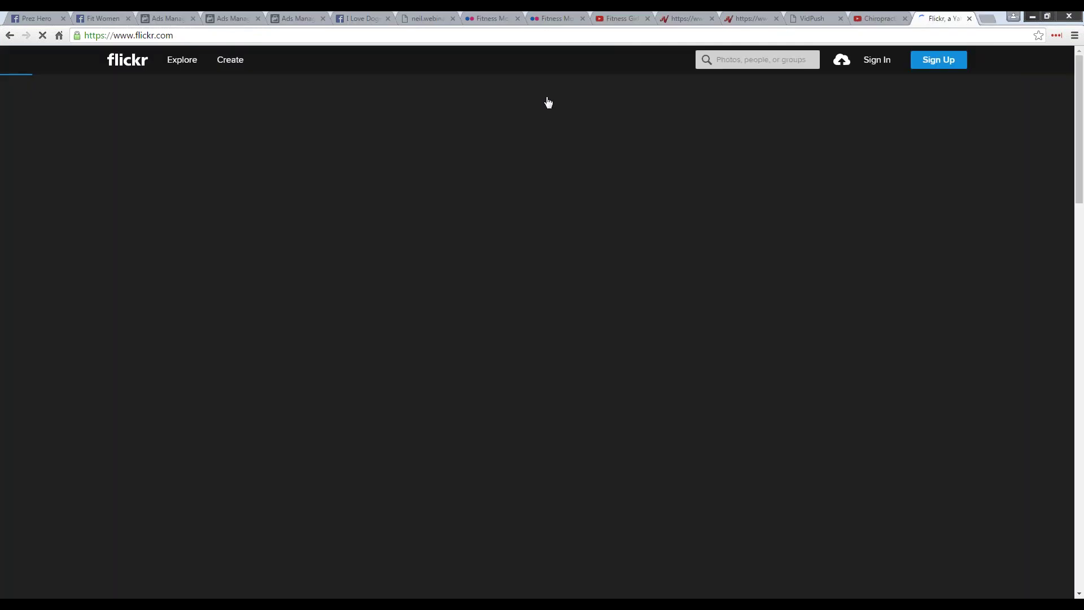
{"action": "mouse_move", "coordinate": [181, 60]}
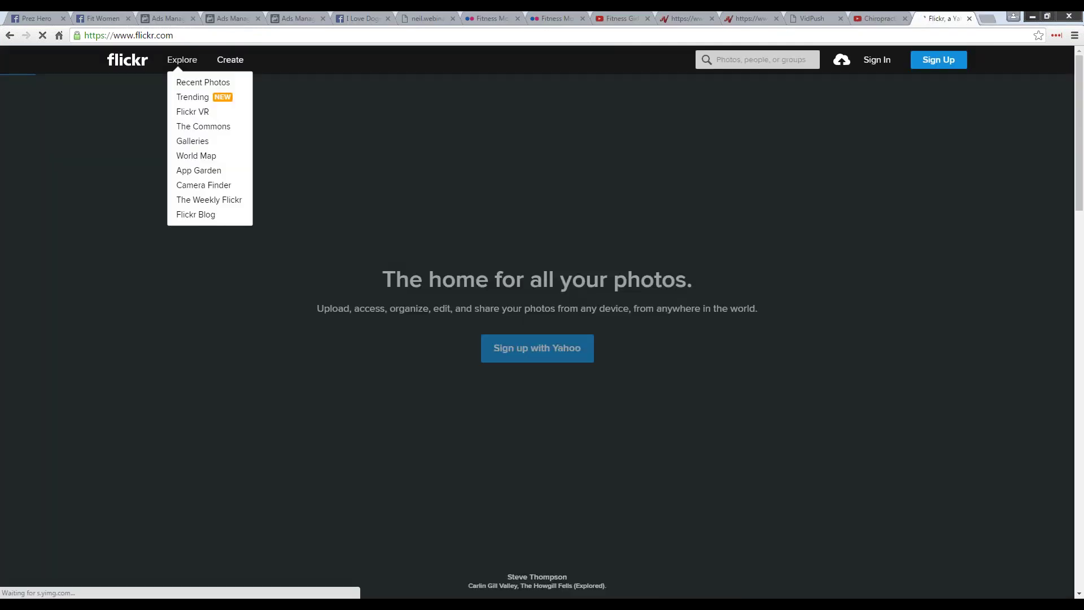
{"action": "type", "text": "yoga"}
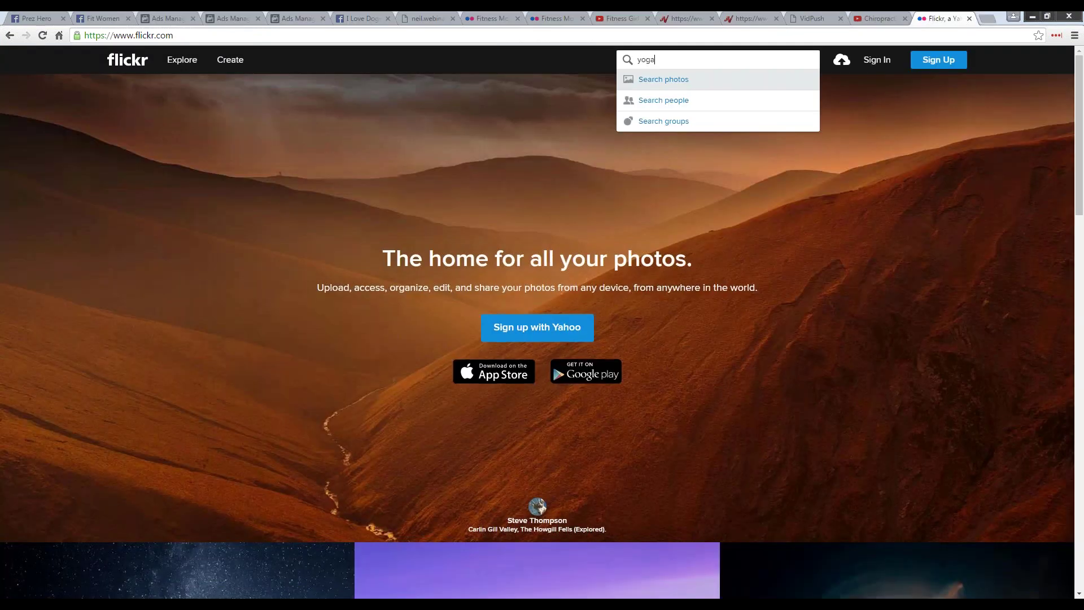
{"action": "key", "text": "Return"}
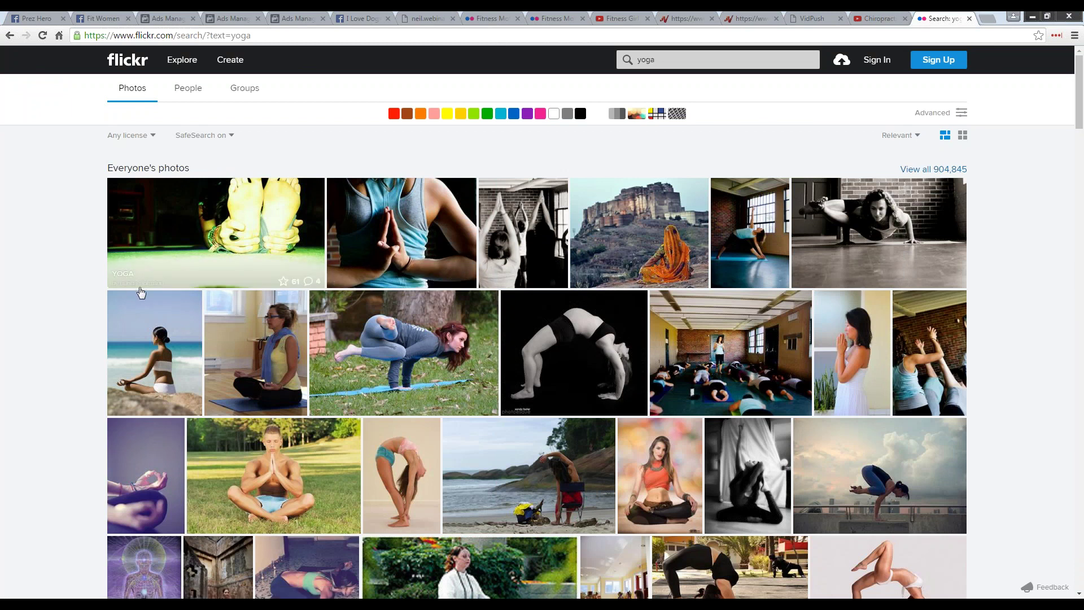
Step: Open the Flickr profile of the first yoga photo's owner and copy the username shown below the profile name
{"action": "left_click", "coordinate": [151, 288]}
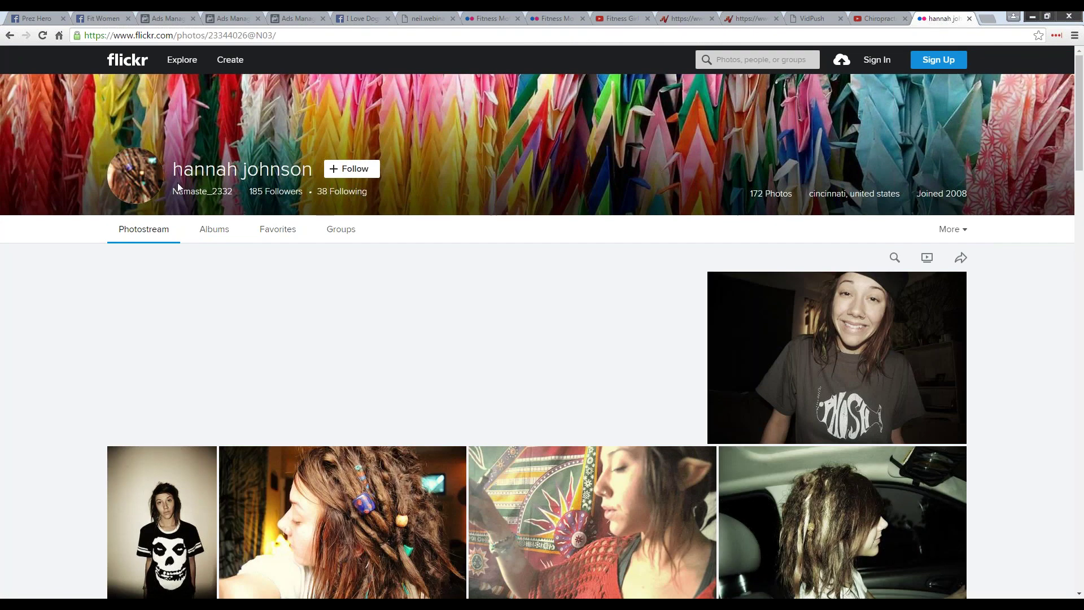
{"action": "mouse_move", "coordinate": [186, 189]}
{"action": "left_mouse_down"}
{"action": "mouse_move", "coordinate": [236, 186]}
{"action": "mouse_move", "coordinate": [176, 187]}
{"action": "left_mouse_up"}
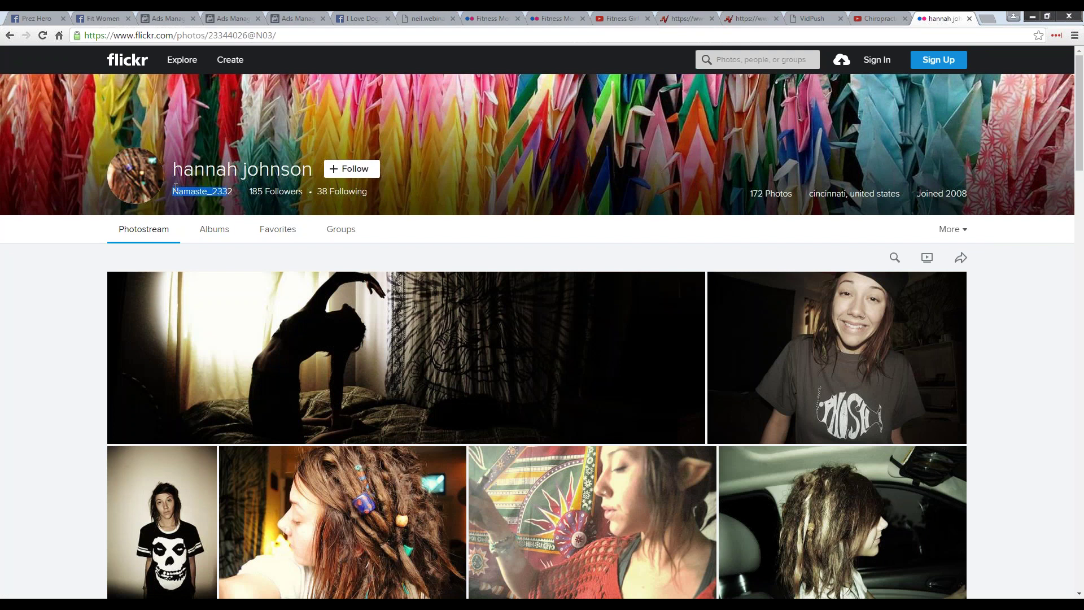
{"action": "left_click", "coordinate": [176, 189]}
{"action": "mouse_move", "coordinate": [178, 192]}
{"action": "left_mouse_down"}
{"action": "mouse_move", "coordinate": [232, 191]}
{"action": "mouse_move", "coordinate": [174, 194]}
{"action": "left_mouse_up"}
{"action": "right_click", "coordinate": [205, 193]}
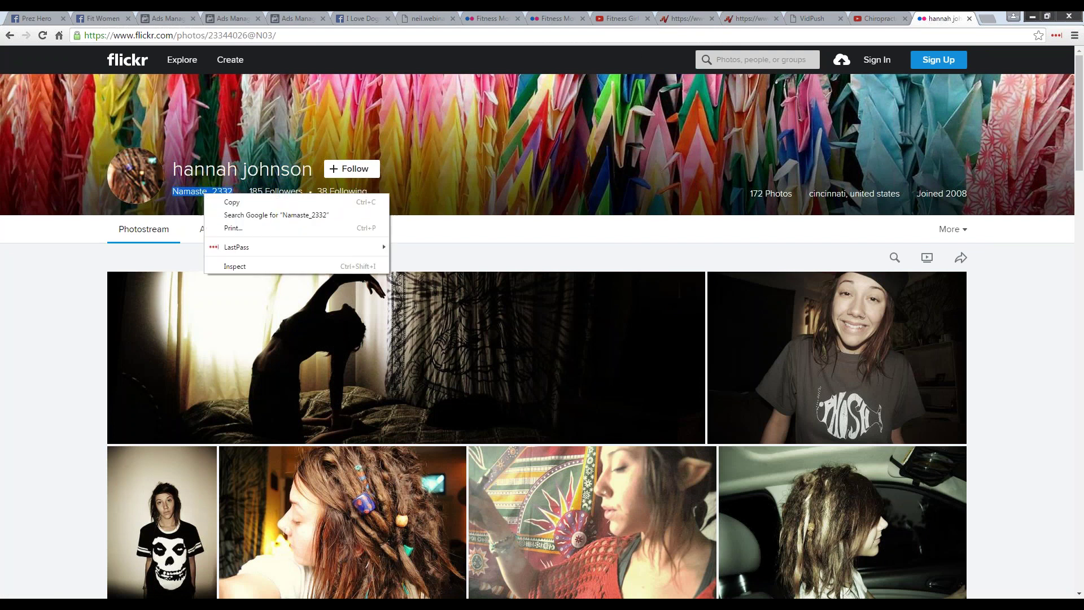
{"action": "left_click", "coordinate": [229, 205]}
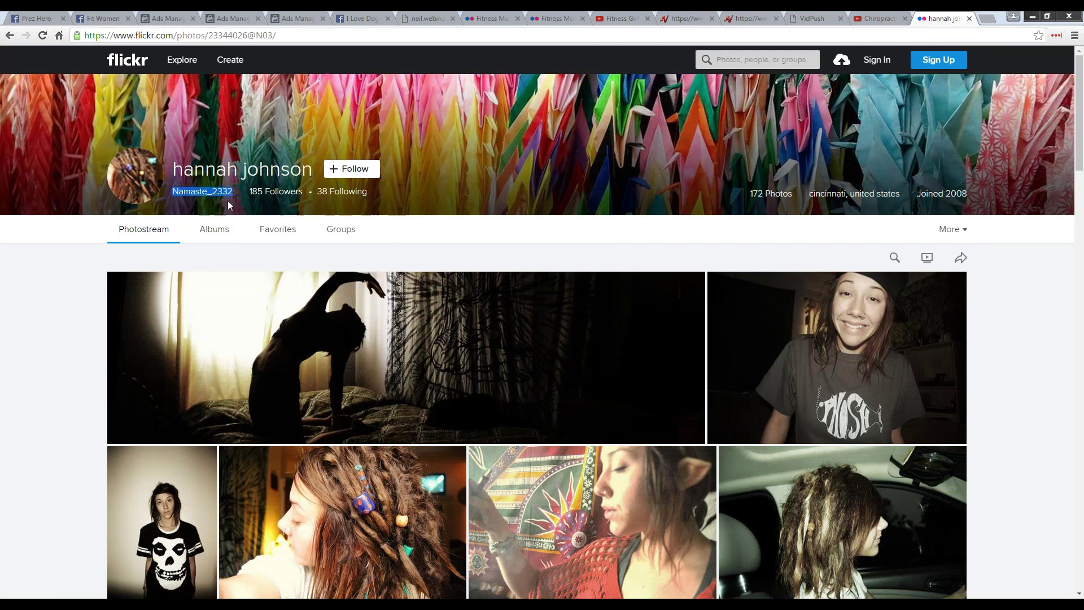
Step: Switch to ViralPics and add the copied Flickr username as a user in the Awesome Tshirt settings
{"action": "left_click", "coordinate": [692, 567]}
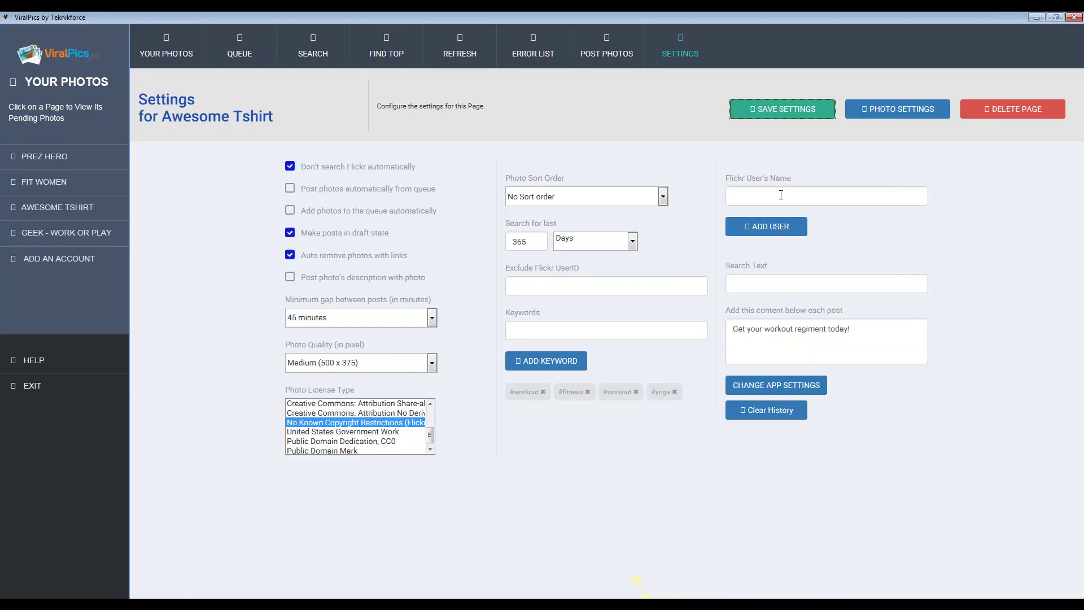
{"action": "left_click", "coordinate": [826, 196]}
{"action": "key", "text": "ctrl+v"}
{"action": "left_click", "coordinate": [774, 230]}
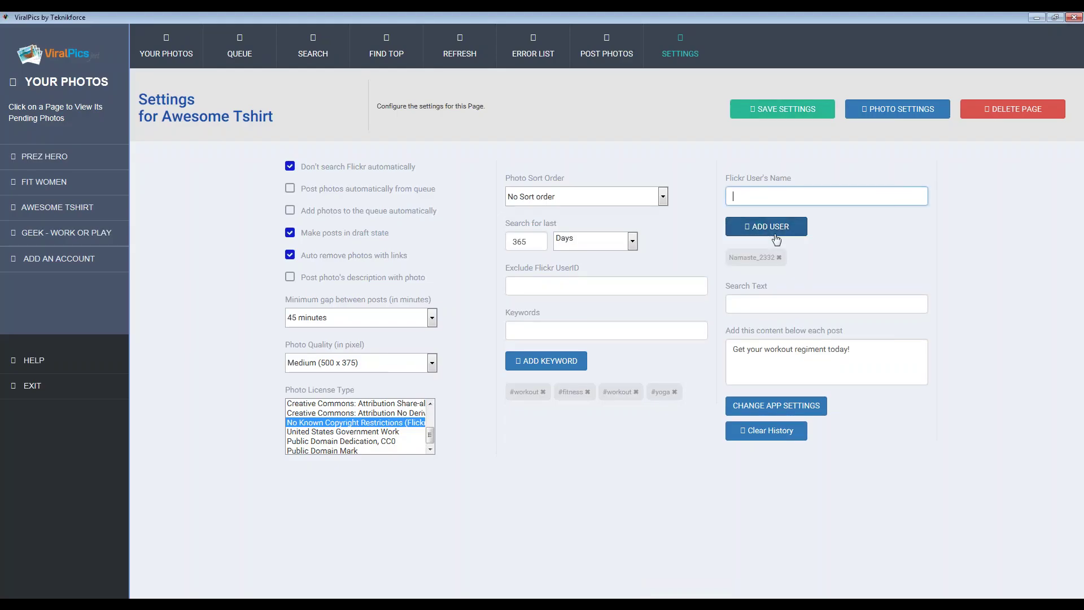
Step: Switch back to Flickr's yoga results, open the photo of the pressed palms and copy its description text "yoga"
{"action": "key", "text": "alt+Tab"}
{"action": "left_click", "coordinate": [9, 35]}
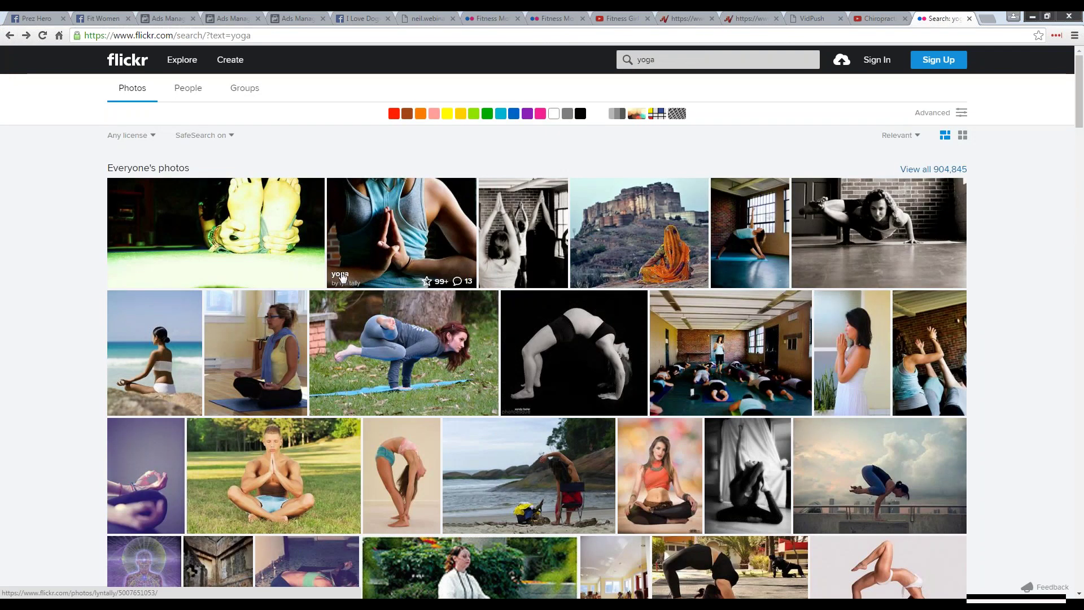
{"action": "left_click", "coordinate": [343, 277]}
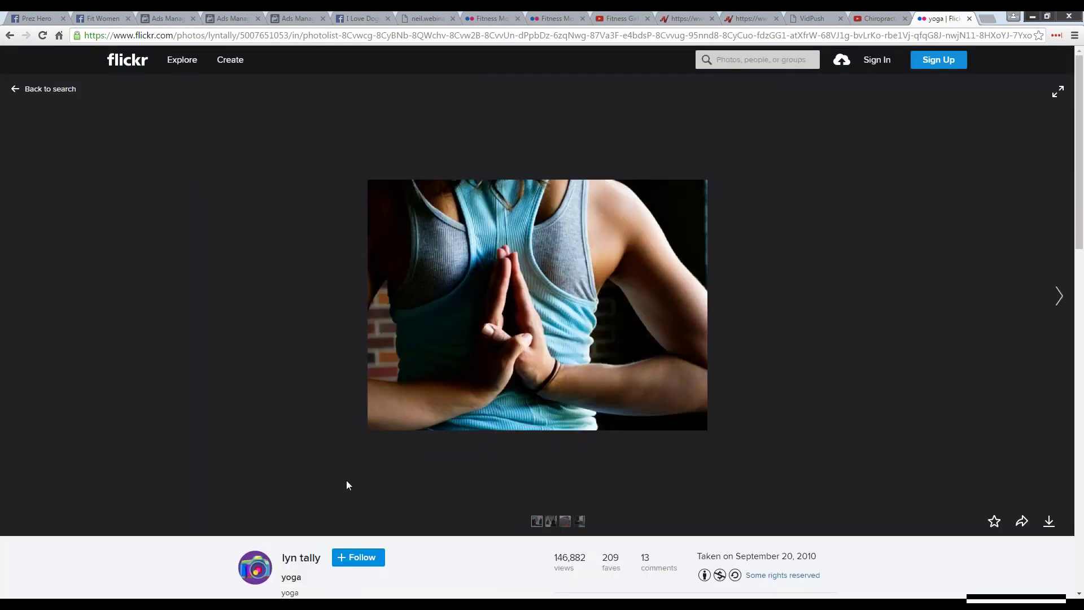
{"action": "scroll", "coordinate": [347, 481], "scroll_direction": "down", "scroll_amount": 2}
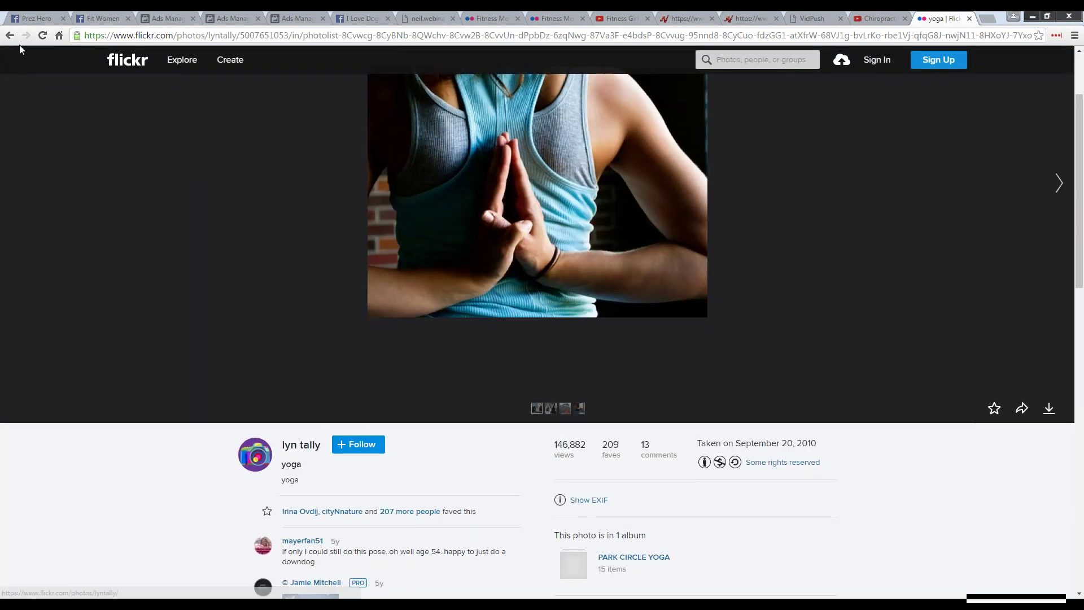
{"action": "left_click", "coordinate": [9, 35]}
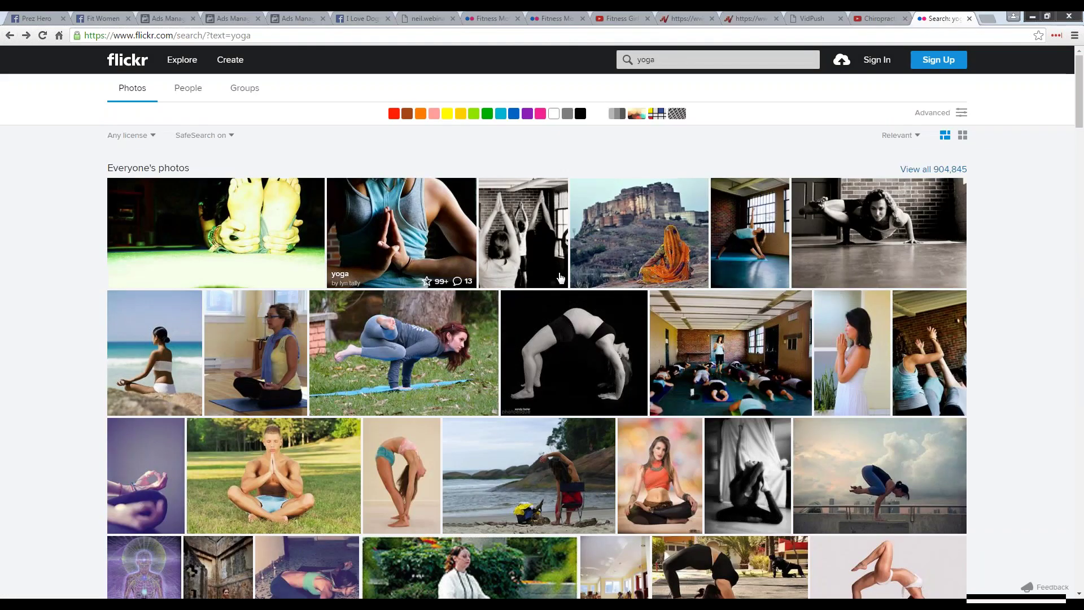
{"action": "left_click", "coordinate": [404, 238]}
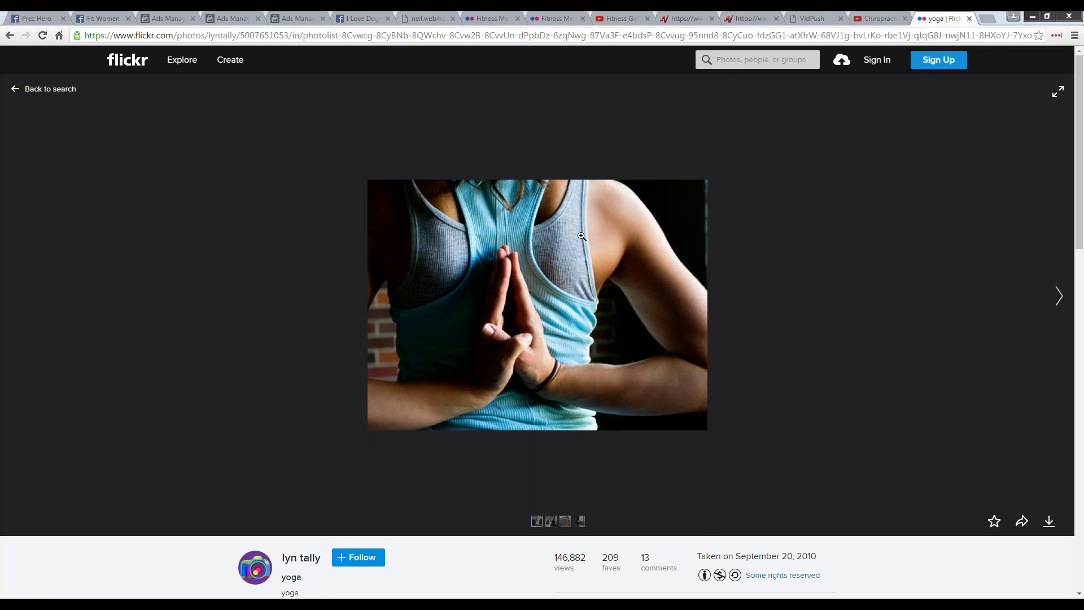
{"action": "scroll", "coordinate": [353, 417], "scroll_direction": "down", "scroll_amount": 3}
{"action": "double_click", "coordinate": [352, 417]}
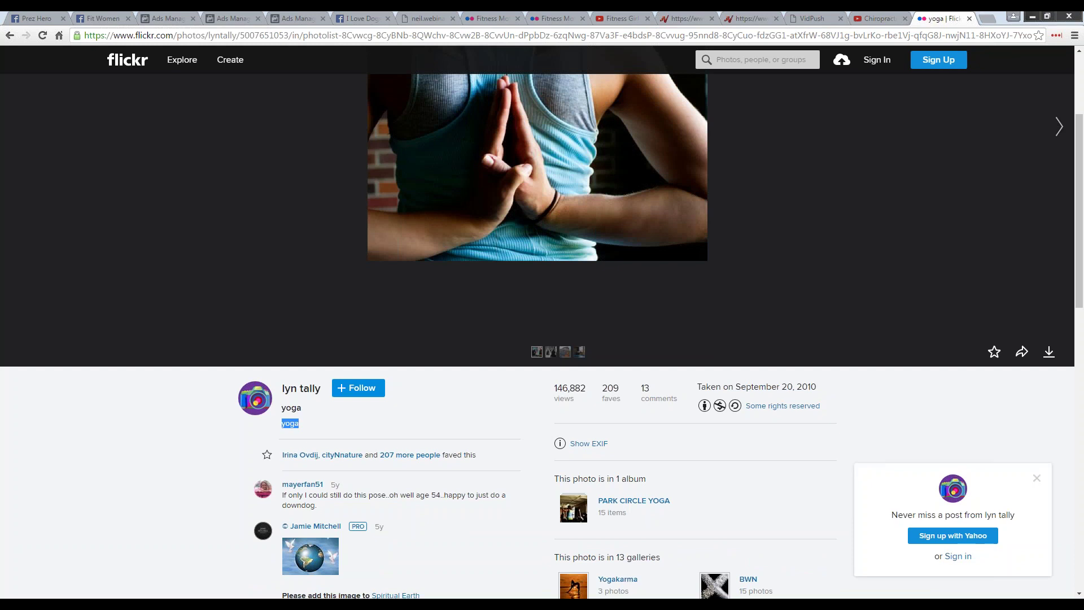
Step: Switch to ViralPics, add "yoga" as a Flickr user for the Awesome Tshirt page and save the settings
{"action": "key", "text": "alt+Tab"}
{"action": "left_click", "coordinate": [801, 200]}
{"action": "key", "text": "ctrl+v"}
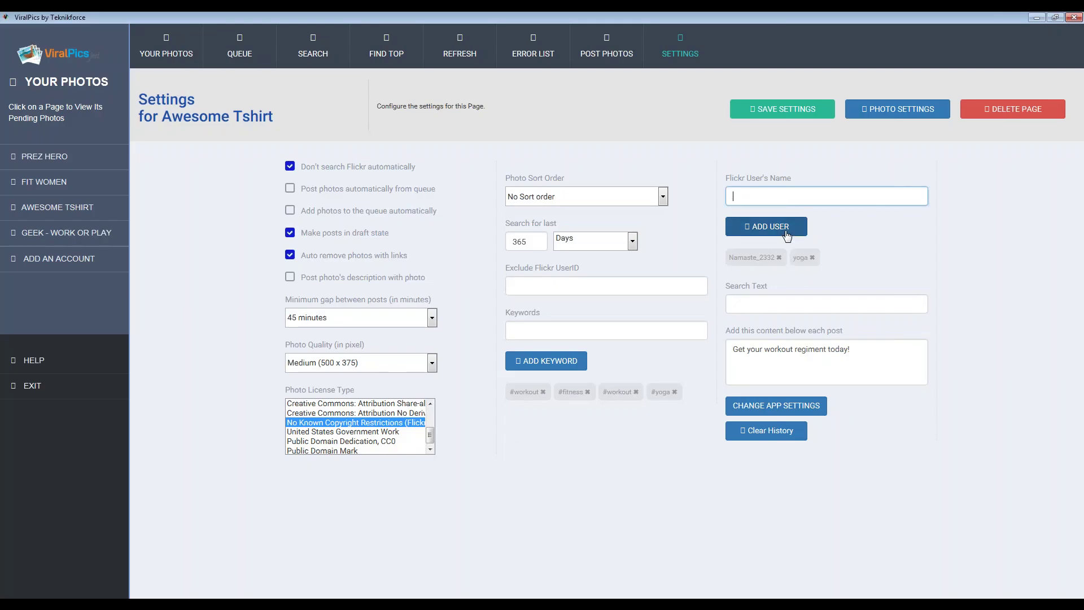
{"action": "left_click", "coordinate": [785, 227]}
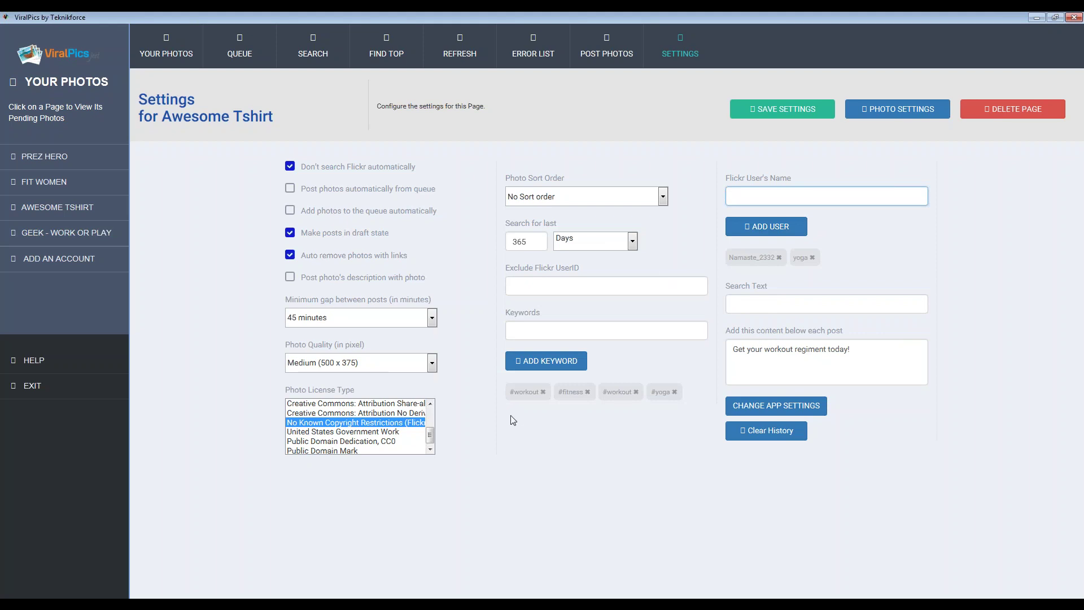
{"action": "left_click", "coordinate": [793, 109]}
{"action": "left_click", "coordinate": [589, 348]}
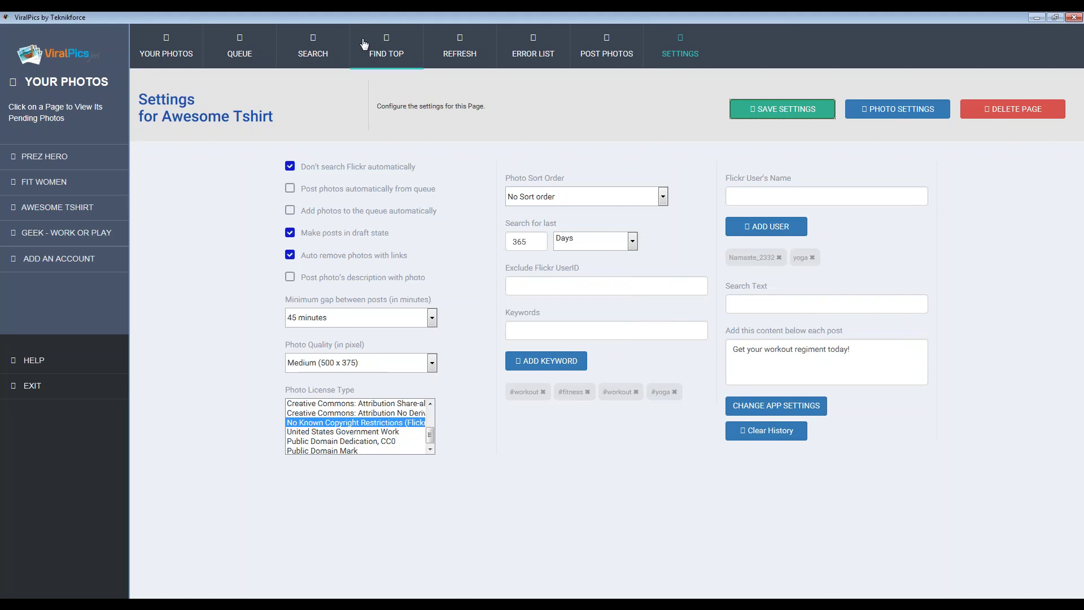
Step: Open the manual photo posting form and switch to Flickr to examine the yoga photo's comments, galleries and tags
{"action": "left_click", "coordinate": [609, 60]}
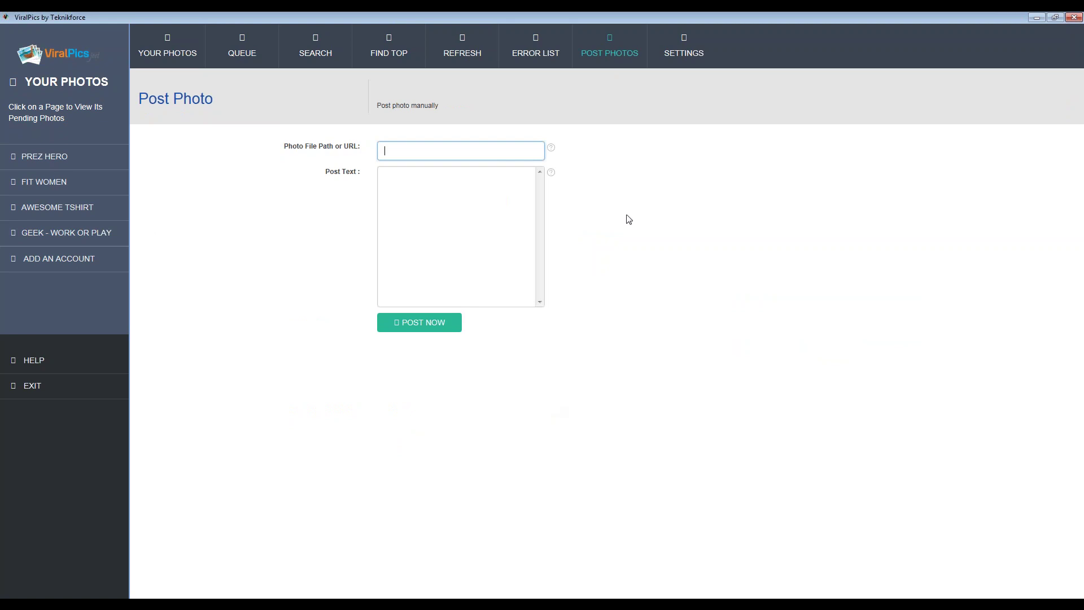
{"action": "key", "text": "alt+Tab"}
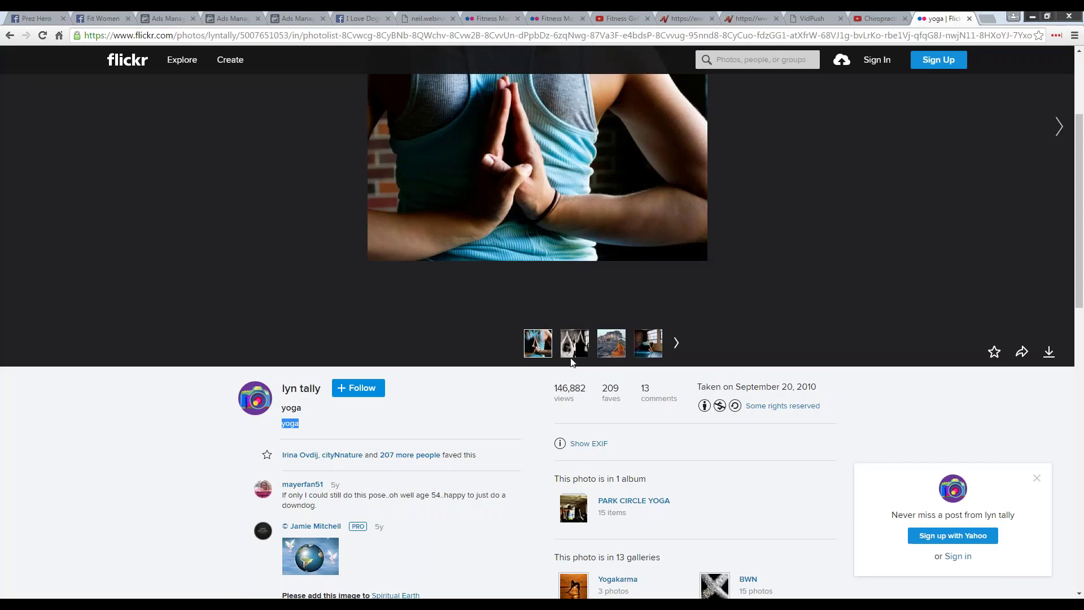
{"action": "scroll", "coordinate": [542, 305], "scroll_direction": "down", "scroll_amount": 1}
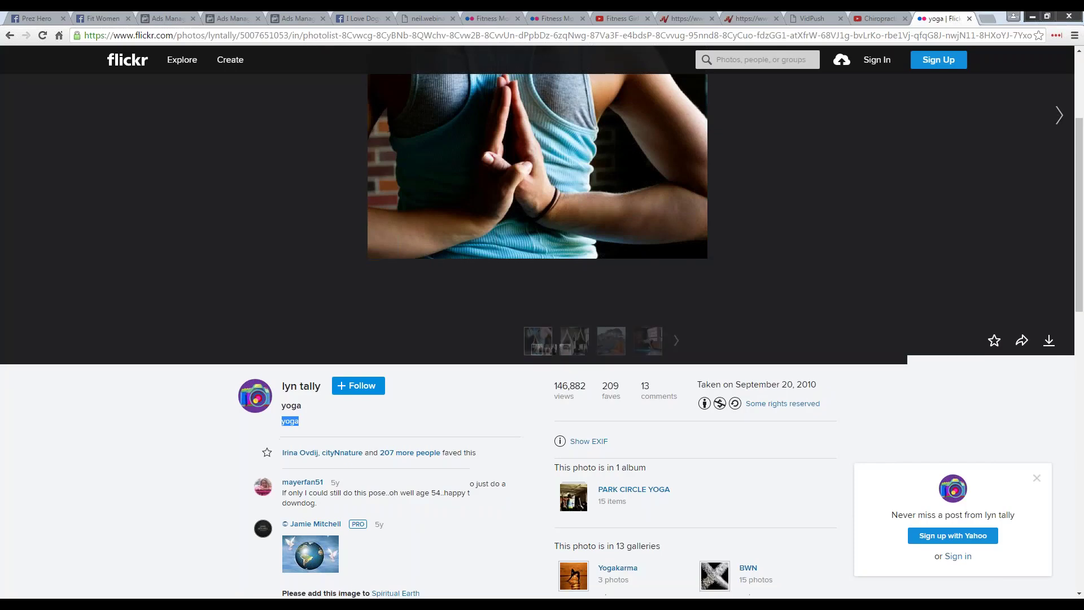
{"action": "scroll", "coordinate": [542, 305], "scroll_direction": "down", "scroll_amount": 2}
{"action": "scroll", "coordinate": [620, 196], "scroll_direction": "up", "scroll_amount": 4}
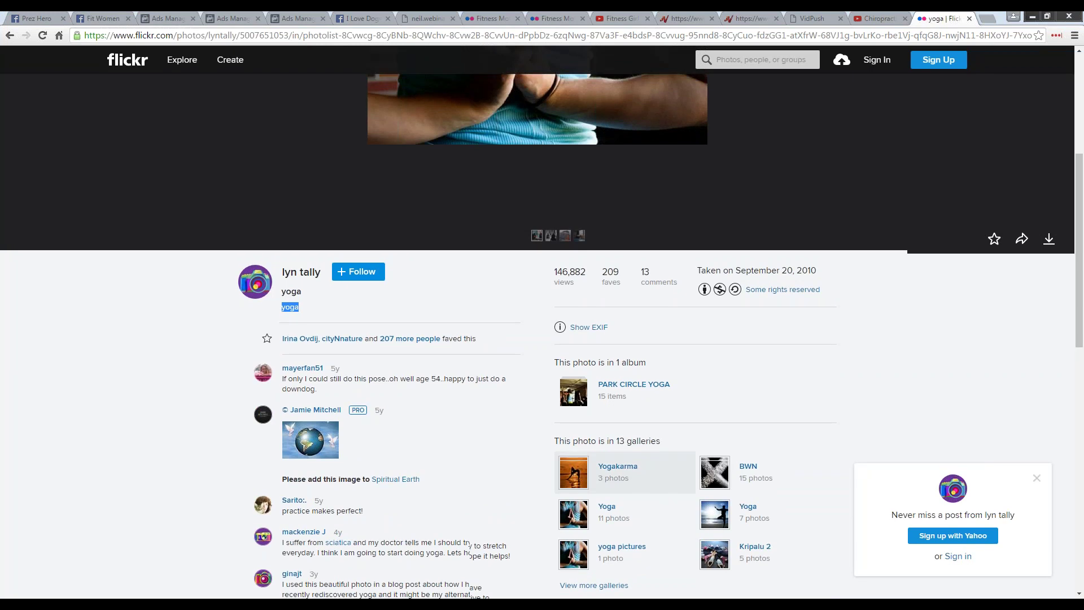
{"action": "scroll", "coordinate": [551, 264], "scroll_direction": "up", "scroll_amount": 1}
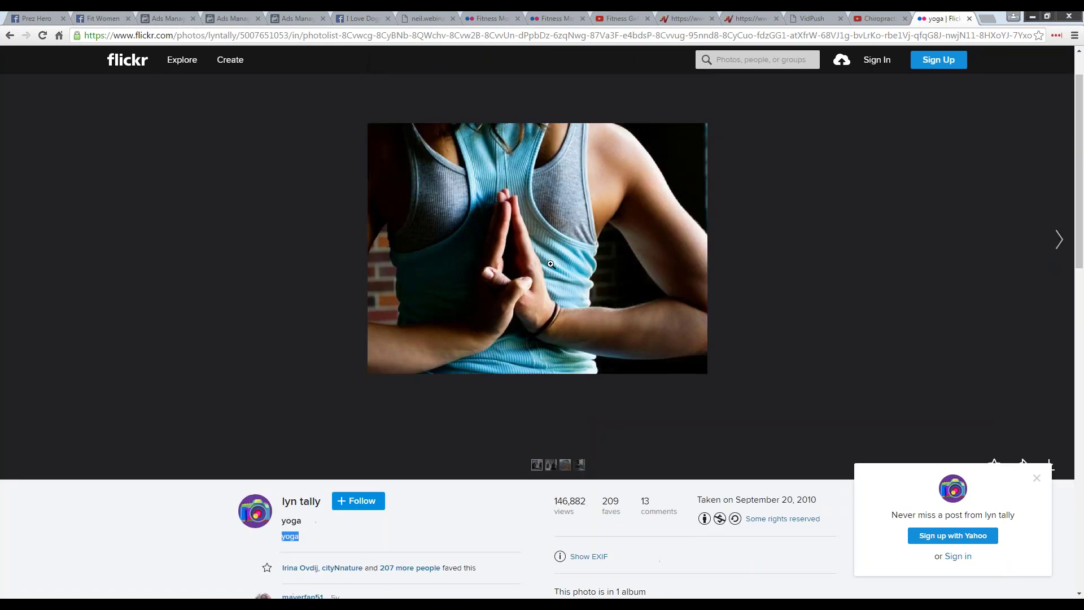
{"action": "scroll", "coordinate": [551, 264], "scroll_direction": "down", "scroll_amount": 2}
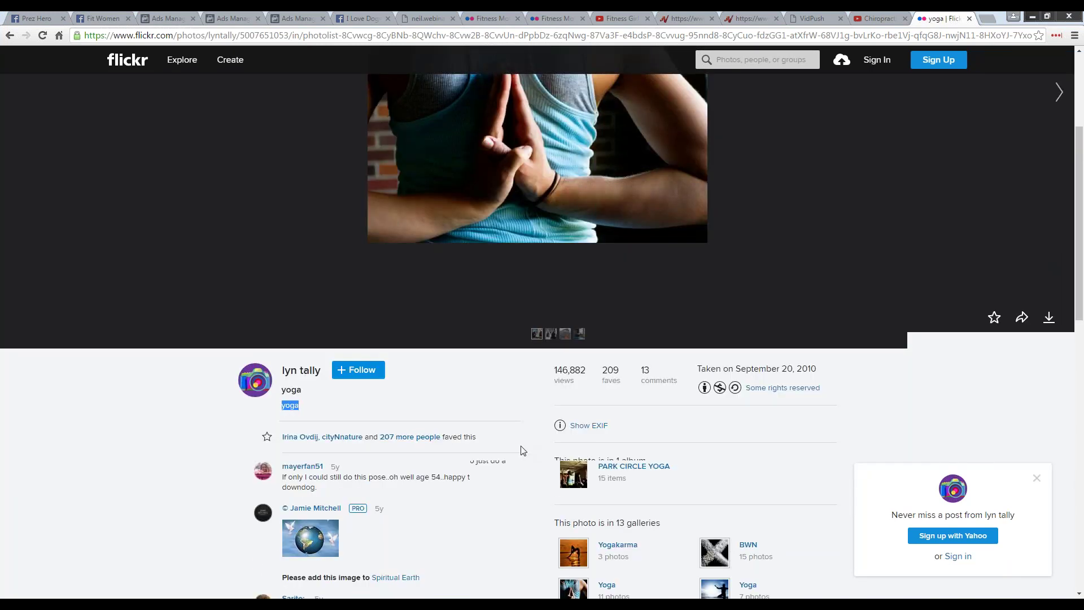
{"action": "scroll", "coordinate": [522, 447], "scroll_direction": "down", "scroll_amount": 6}
{"action": "scroll", "coordinate": [565, 418], "scroll_direction": "down", "scroll_amount": 2}
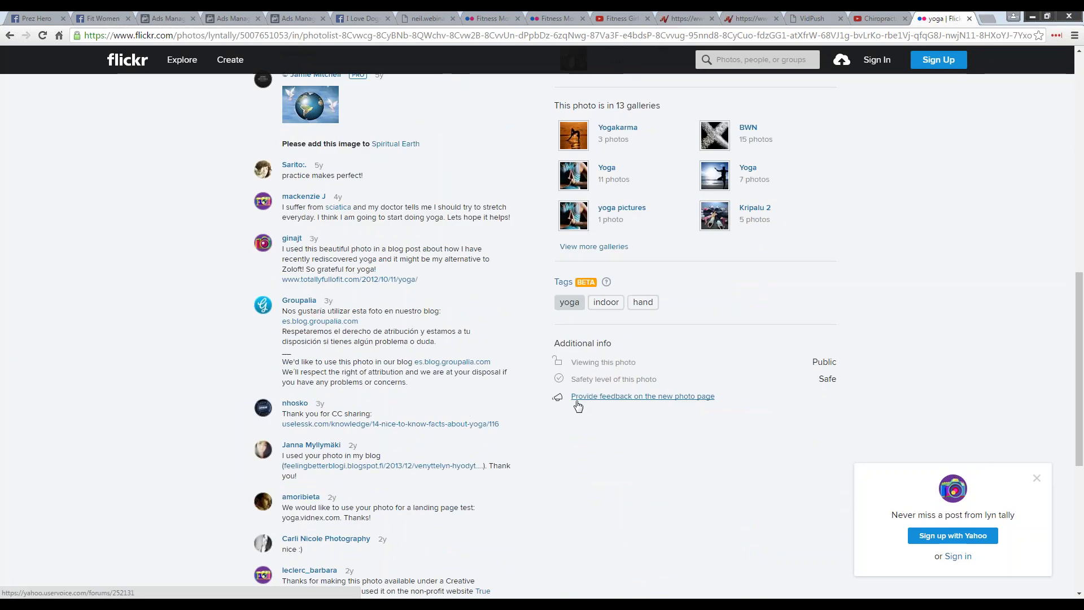
{"action": "scroll", "coordinate": [578, 405], "scroll_direction": "up", "scroll_amount": 7}
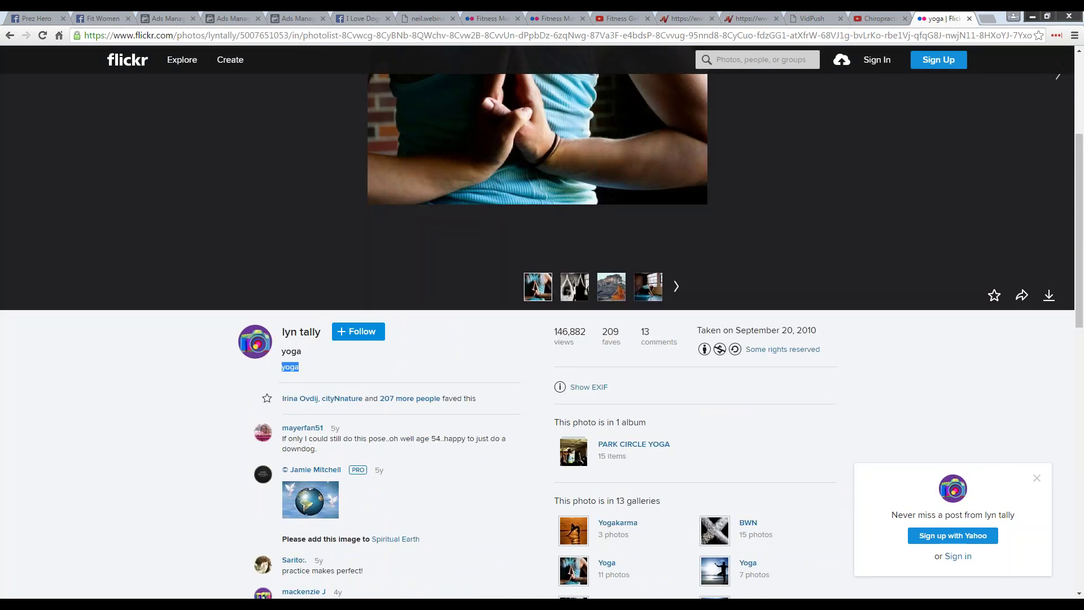
Step: Go to the Fitness Motivation running photo on Flickr and copy the link address of its Original (843 × 403) download
{"action": "left_click", "coordinate": [575, 13]}
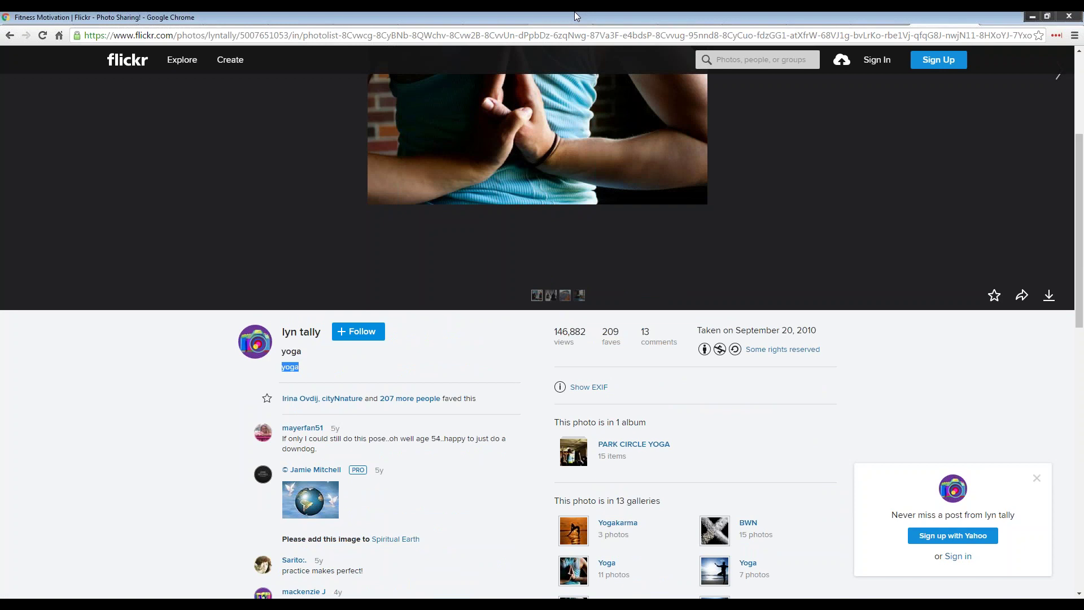
{"action": "scroll", "coordinate": [542, 305], "scroll_direction": "down", "scroll_amount": 6}
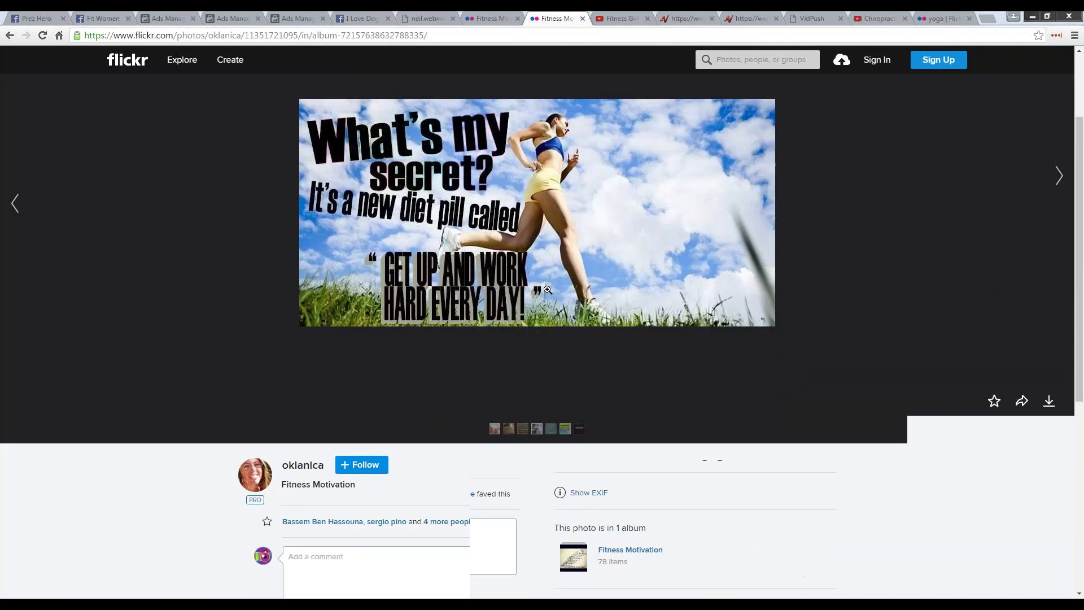
{"action": "scroll", "coordinate": [543, 339], "scroll_direction": "up", "scroll_amount": 1}
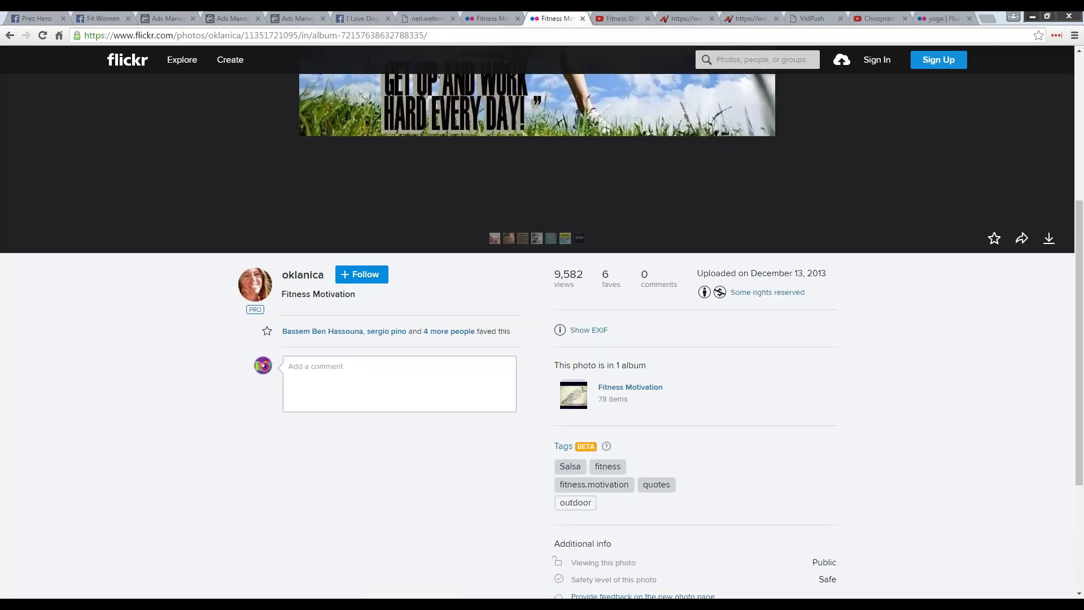
{"action": "scroll", "coordinate": [542, 305], "scroll_direction": "up", "scroll_amount": 3}
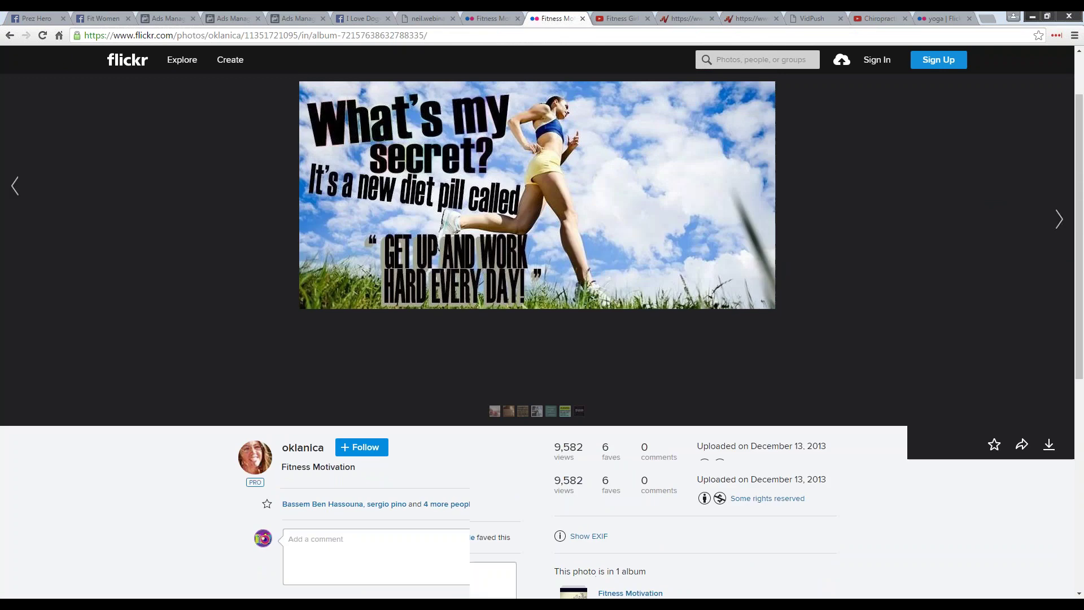
{"action": "scroll", "coordinate": [956, 127], "scroll_direction": "up", "scroll_amount": 1}
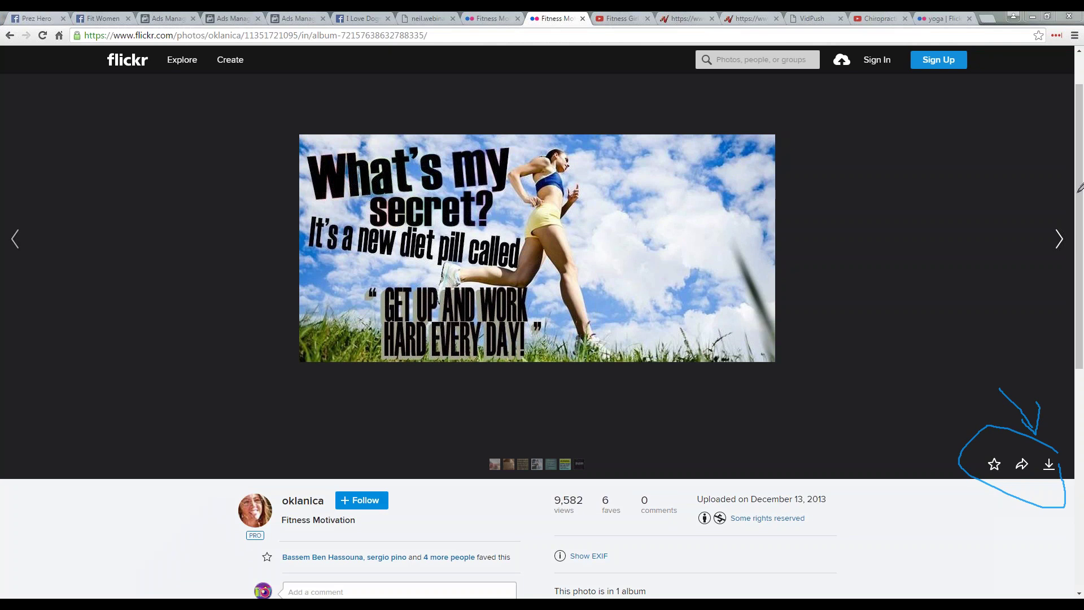
{"action": "left_click", "coordinate": [1043, 230]}
{"action": "left_click", "coordinate": [1078, 165]}
{"action": "left_click", "coordinate": [980, 169]}
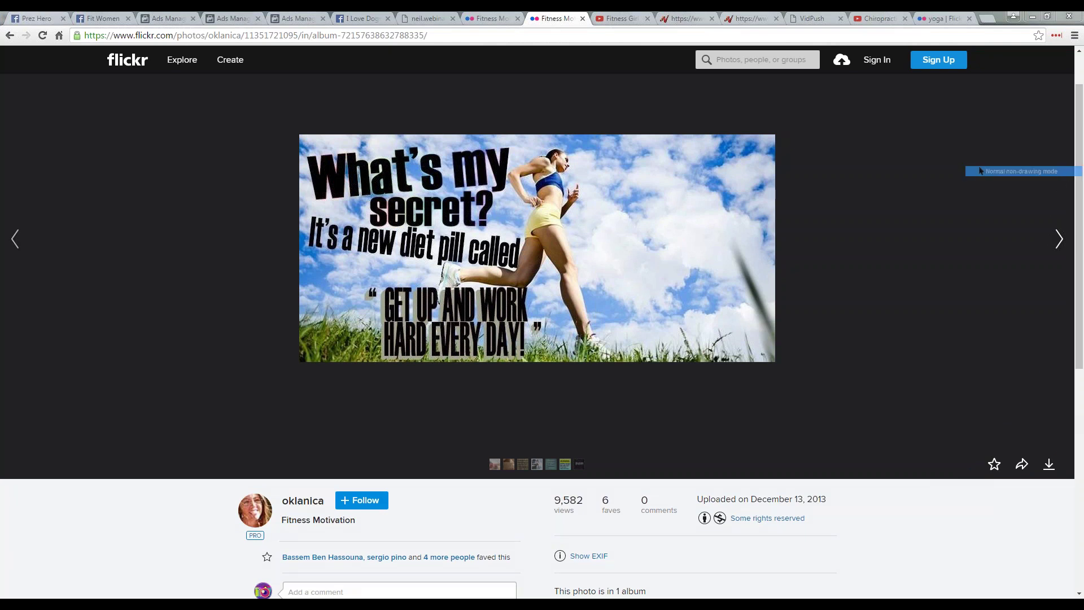
{"action": "left_click", "coordinate": [1049, 465]}
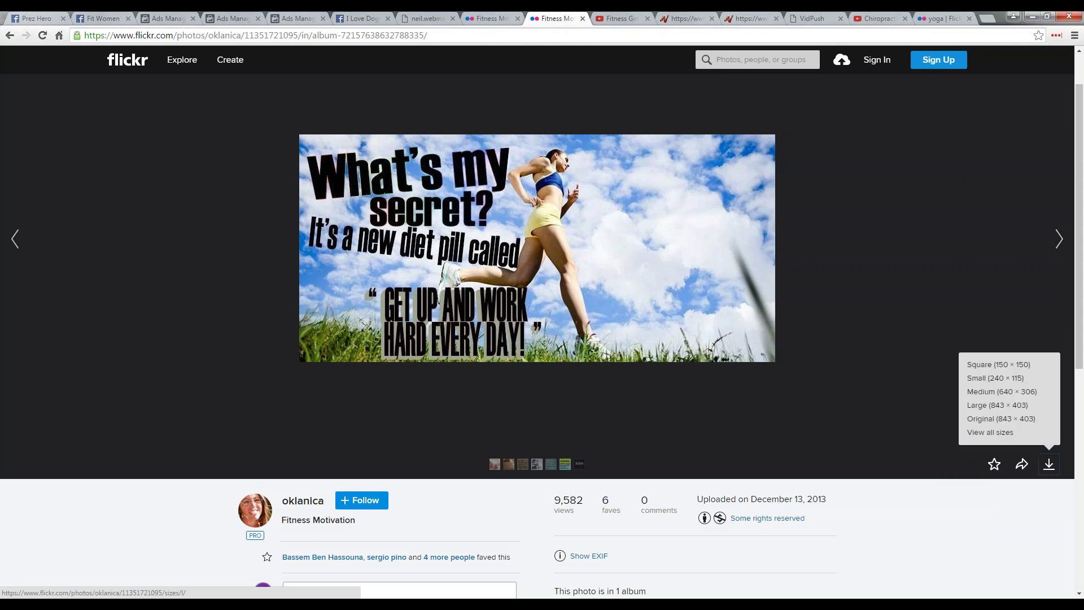
{"action": "right_click", "coordinate": [1020, 419]}
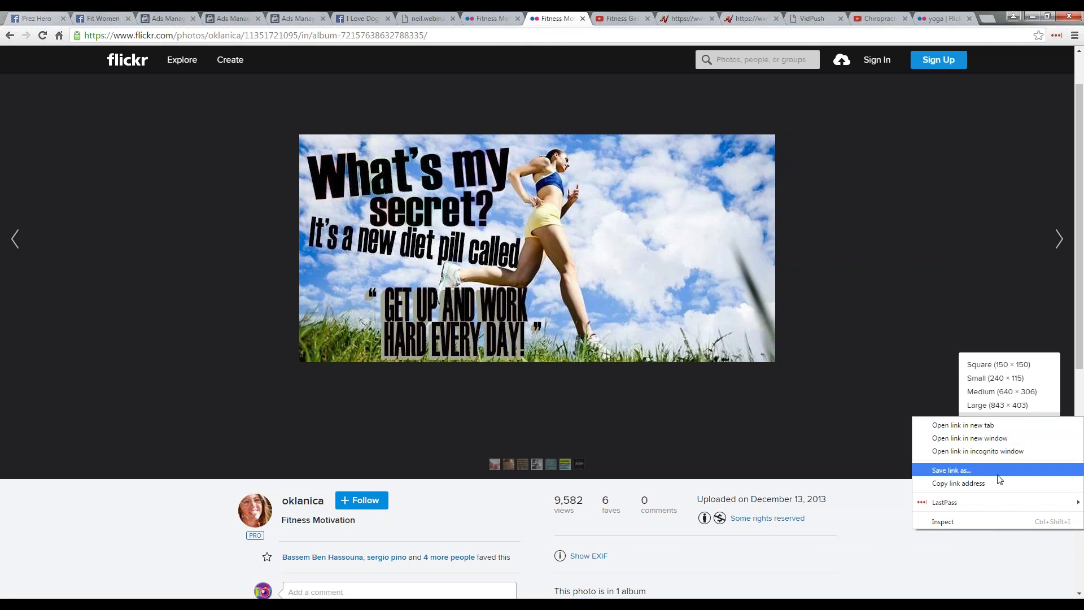
{"action": "left_click", "coordinate": [1014, 484]}
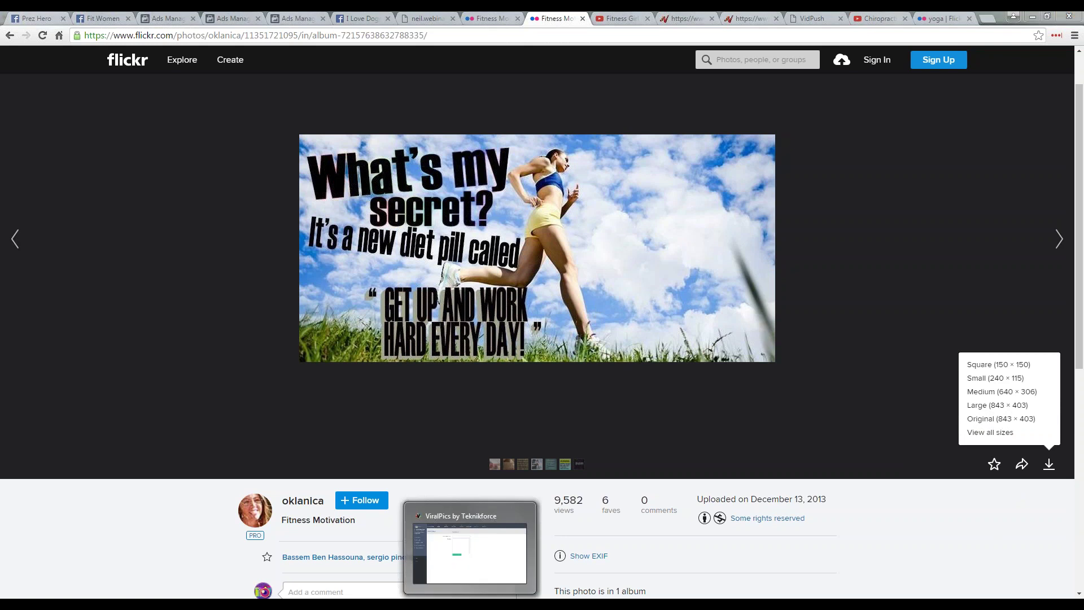
Step: In ViralPics, paste the copied link as the photo URL, add the post text "Get out! Get clean, and burn fat!" and open the photo preview
{"action": "left_click", "coordinate": [469, 604]}
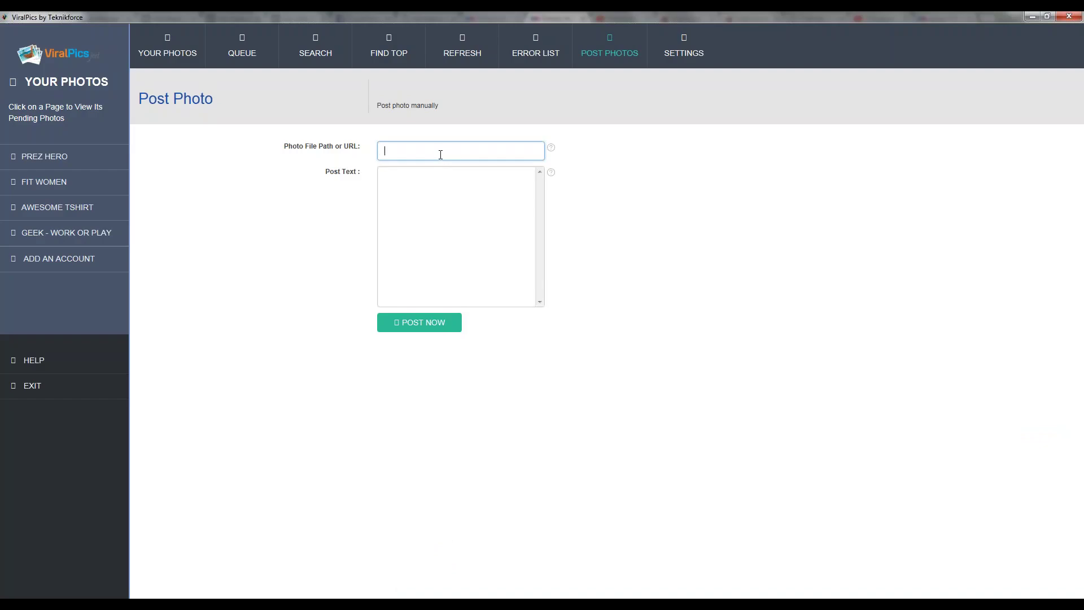
{"action": "key", "text": "ctrl+v"}
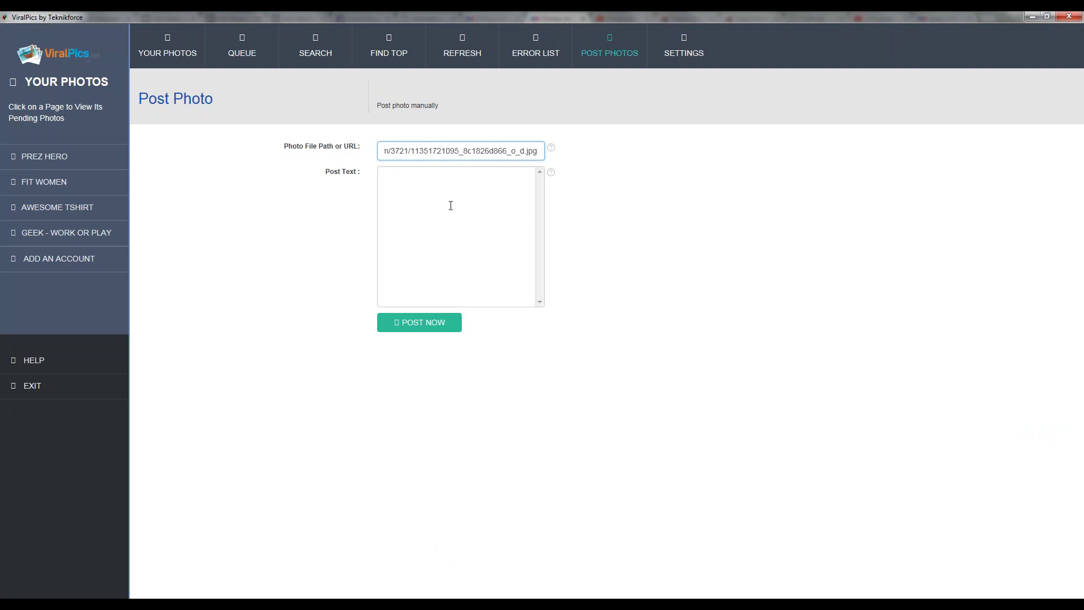
{"action": "left_click", "coordinate": [403, 242]}
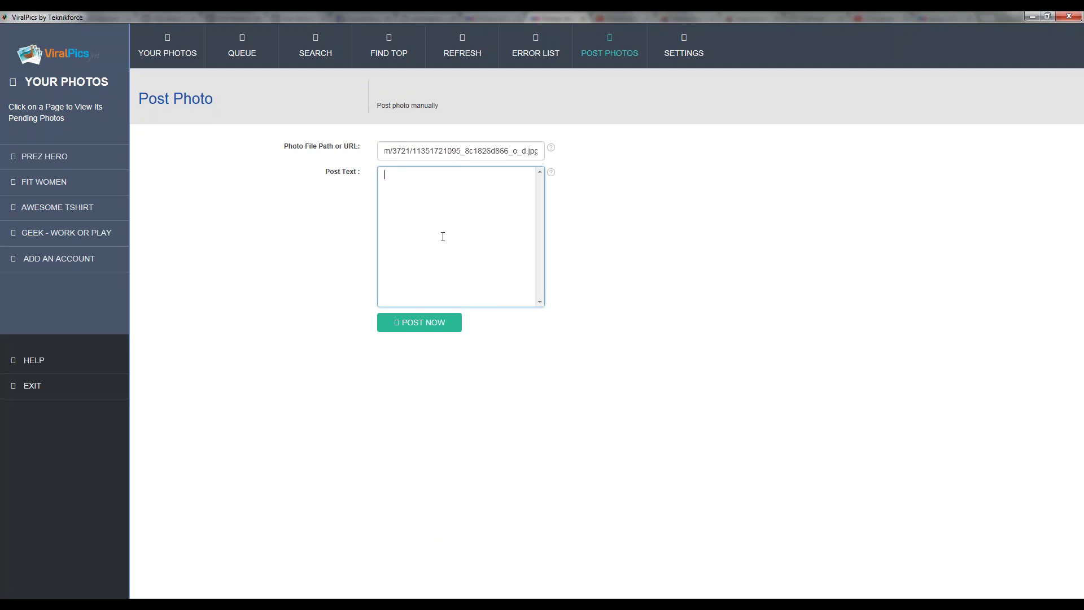
{"action": "type", "text": "Get out! Get clean, and burn fat!"}
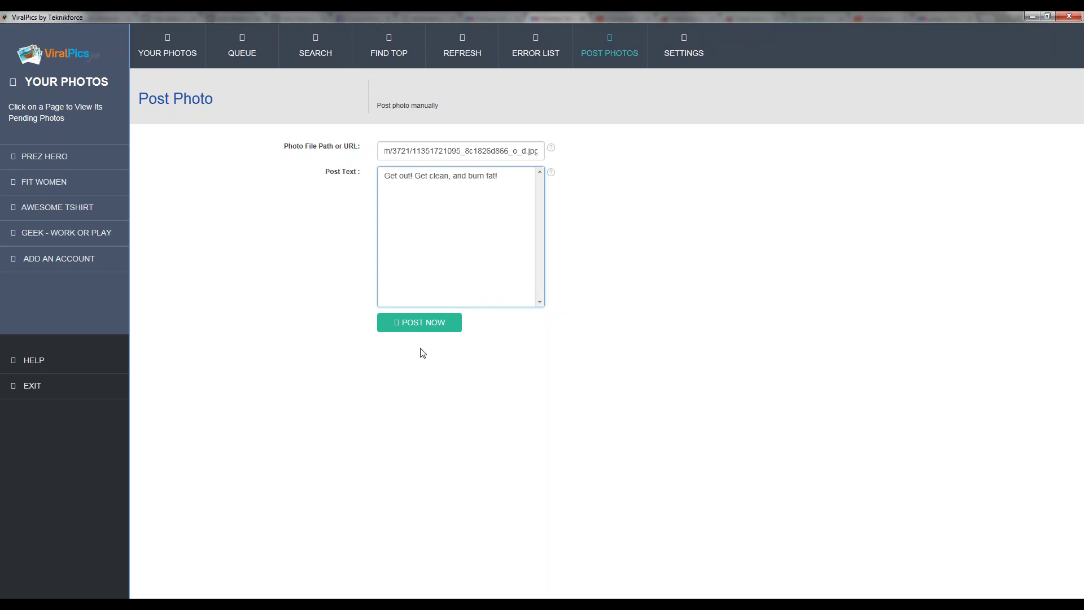
{"action": "left_click", "coordinate": [420, 323]}
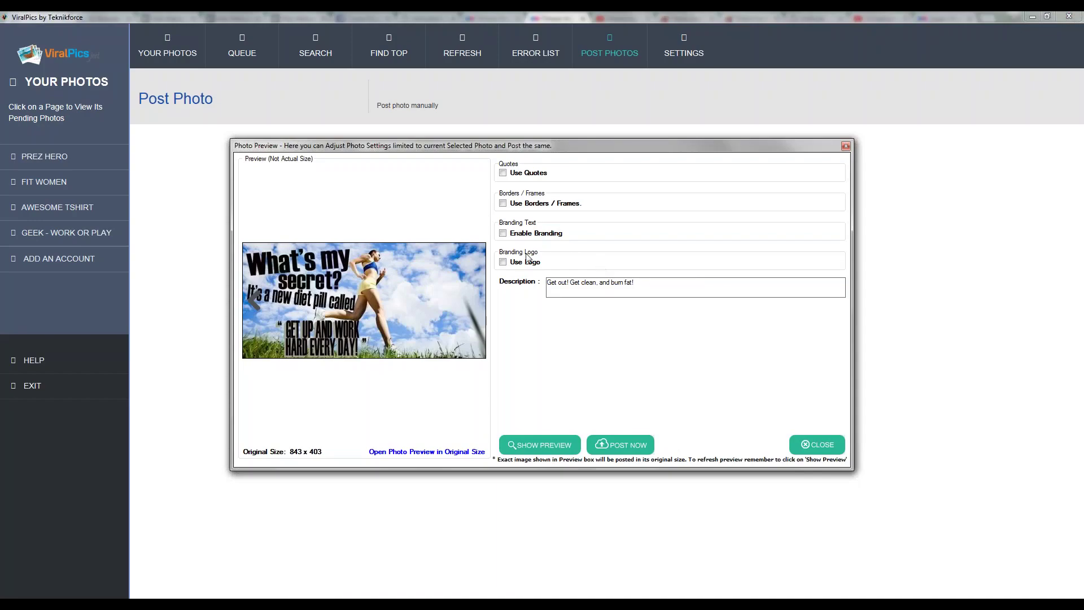
Step: Enable branding text on the running photo and set it to "FitWomen!", leaving the branding logo off
{"action": "left_click", "coordinate": [528, 261]}
{"action": "left_click", "coordinate": [527, 245]}
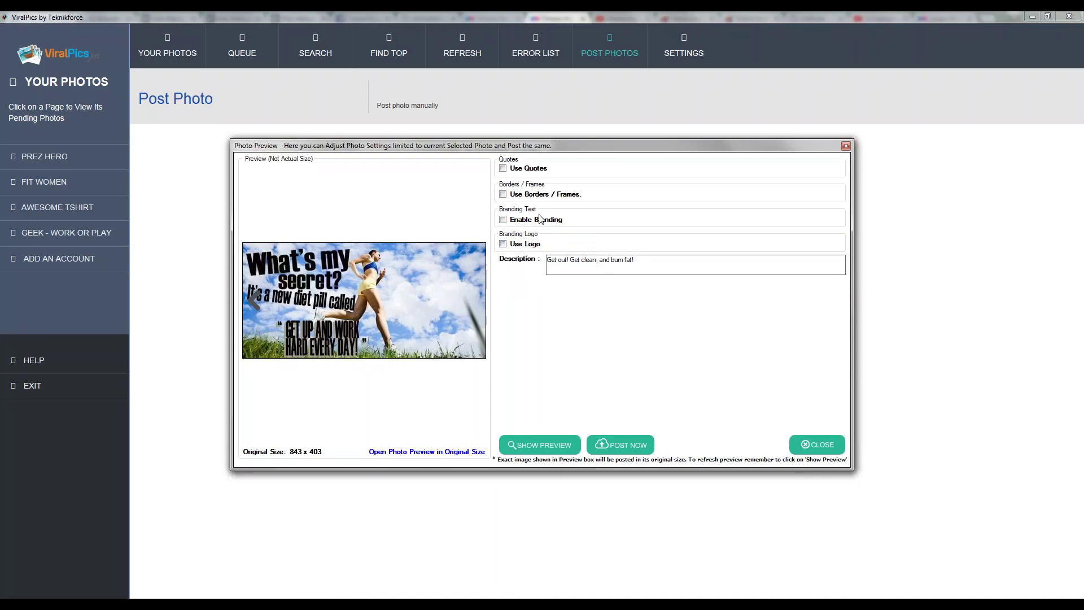
{"action": "left_click", "coordinate": [541, 220]}
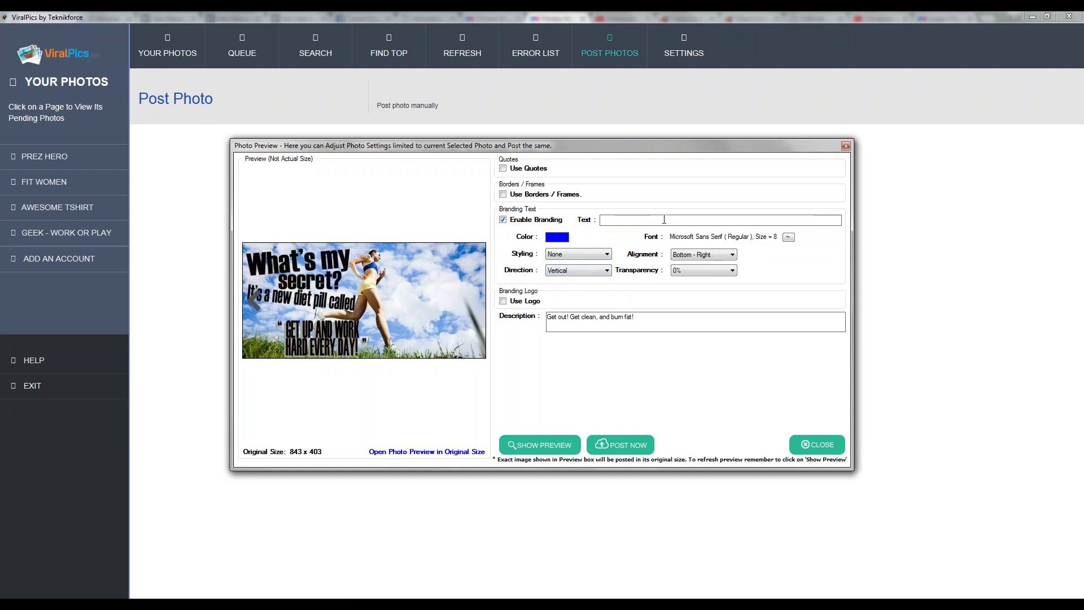
{"action": "type", "text": "FitWomen"}
Step: Enable quotes, add the quote "What's your excuse?" and preview it on the running photo
{"action": "left_click", "coordinate": [536, 170]}
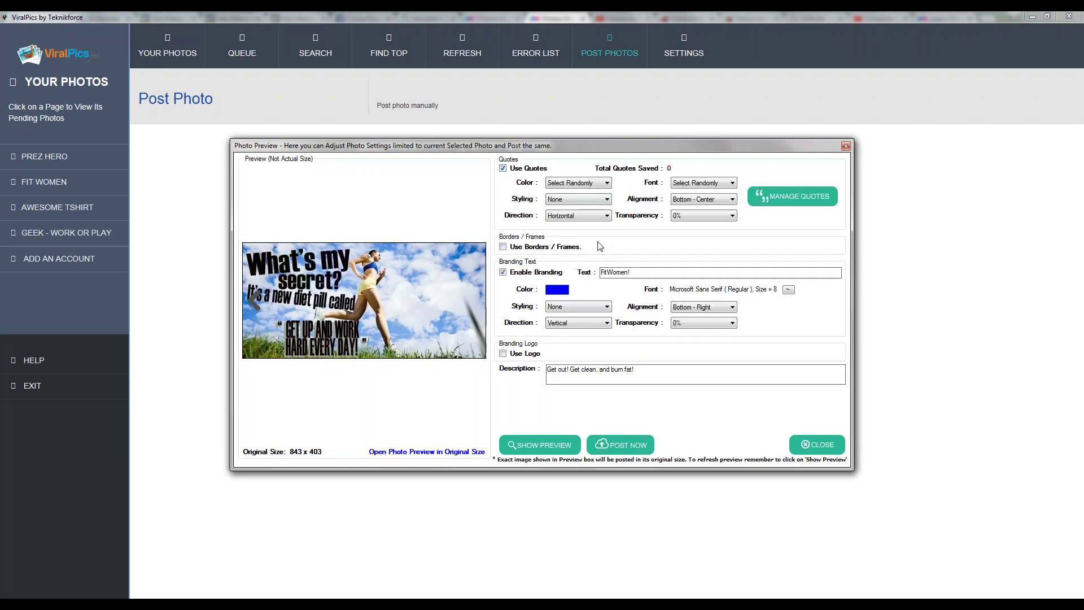
{"action": "left_click", "coordinate": [800, 201]}
{"action": "type", "text": "What's your "}
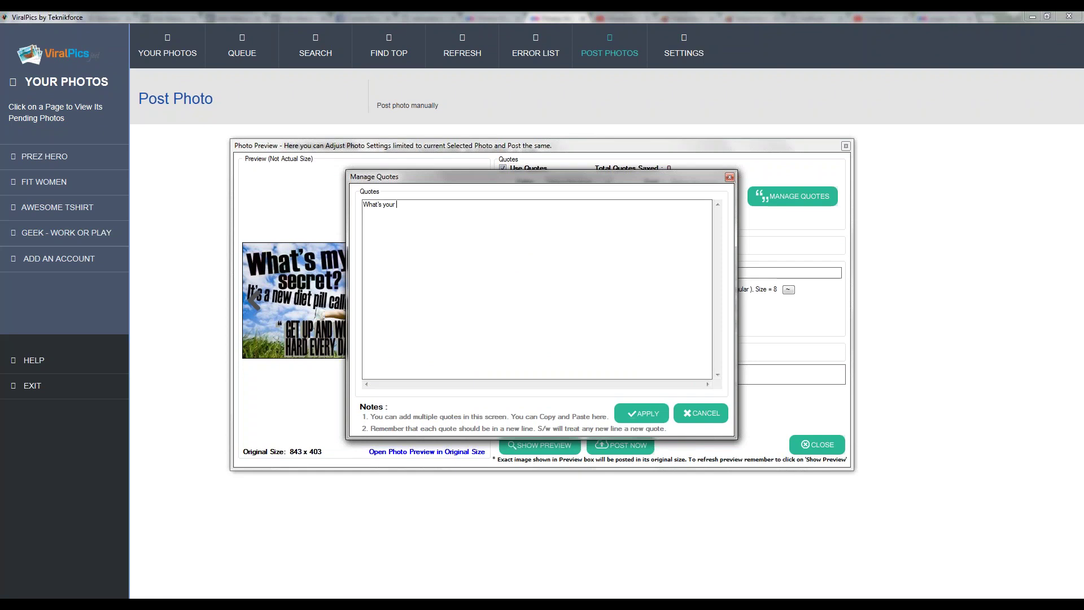
{"action": "type", "text": "excluse?"}
{"action": "left_click", "coordinate": [656, 418]}
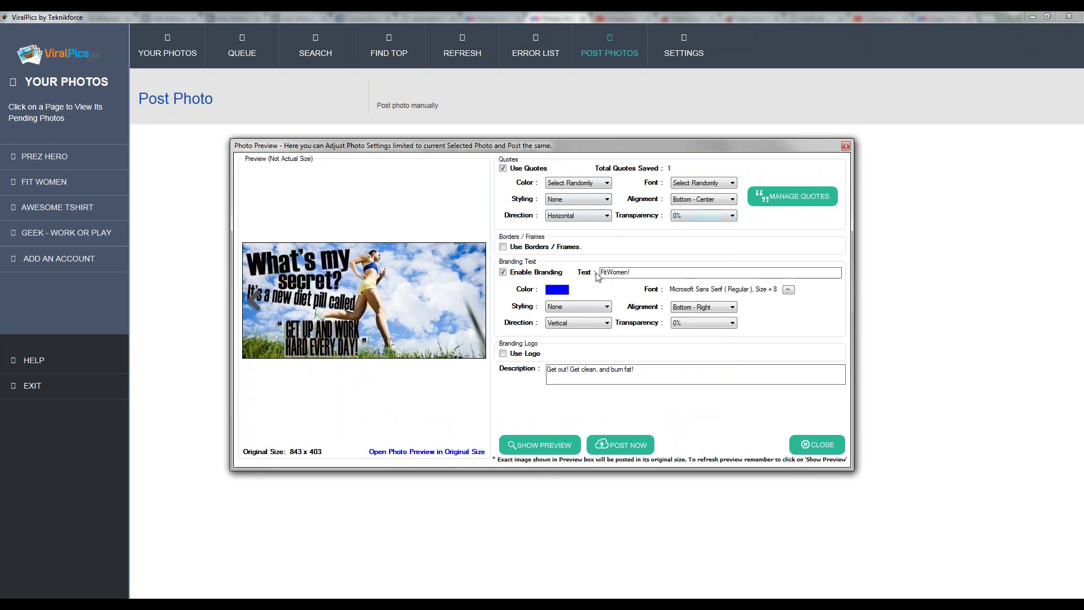
{"action": "left_click", "coordinate": [544, 449]}
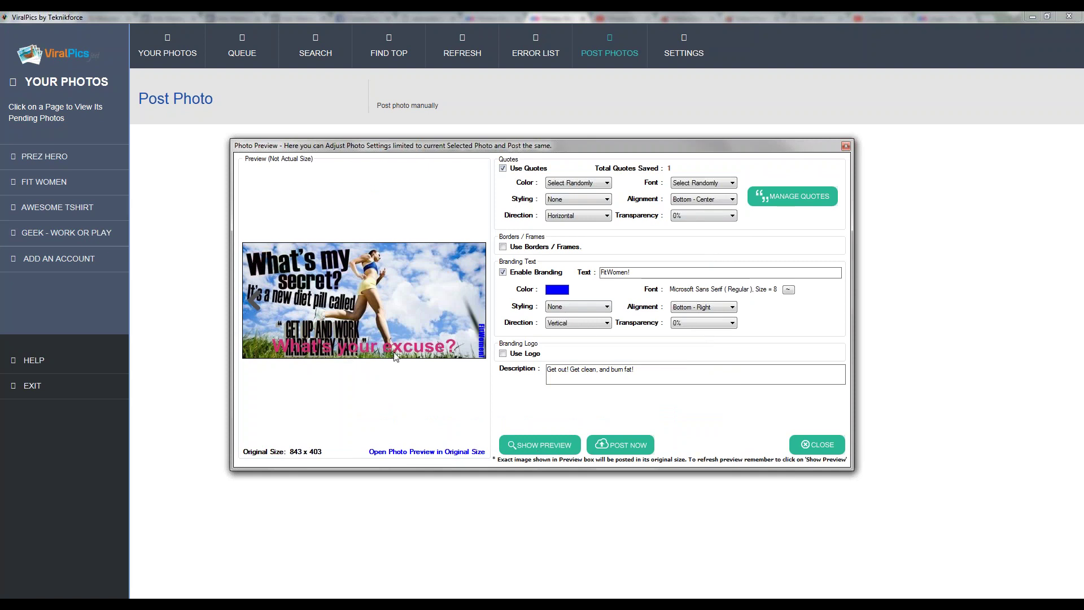
Step: Set the branding text color to white and refresh the photo preview
{"action": "left_click", "coordinate": [561, 296]}
{"action": "left_click", "coordinate": [592, 241]}
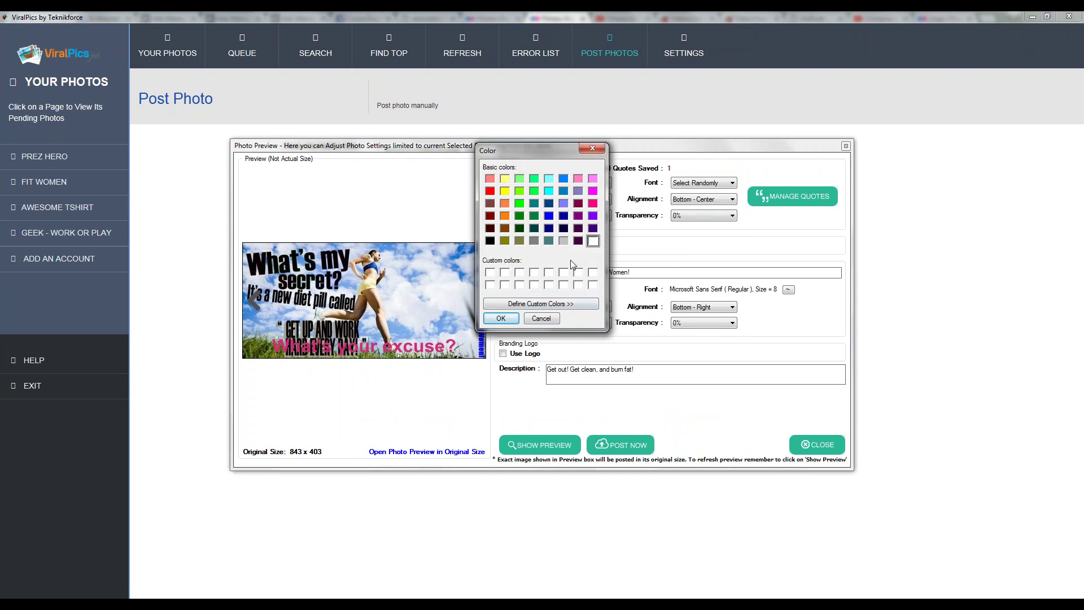
{"action": "left_click", "coordinate": [500, 317]}
{"action": "left_click", "coordinate": [558, 447]}
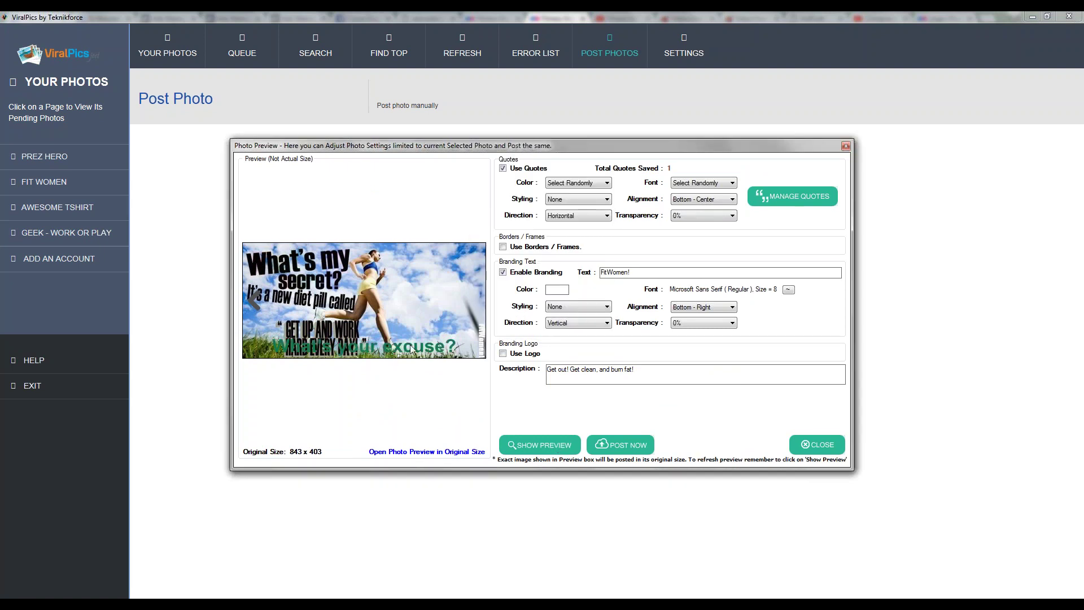
Step: Turn off the quote on the running photo, post the branded photo and close its preview dialog
{"action": "left_click", "coordinate": [516, 171]}
{"action": "left_click", "coordinate": [516, 448]}
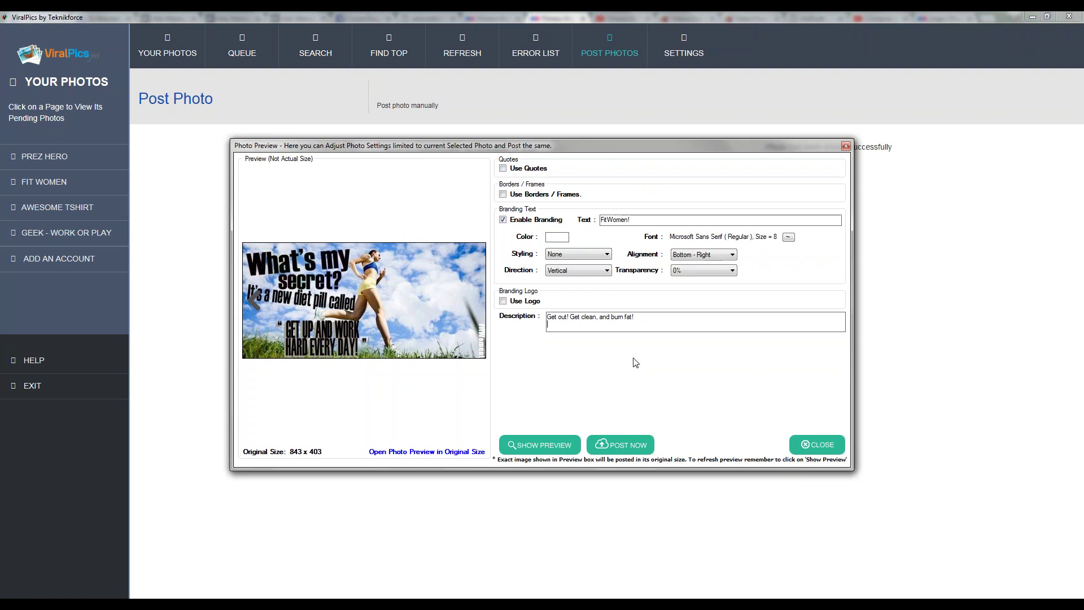
{"action": "left_click", "coordinate": [817, 444]}
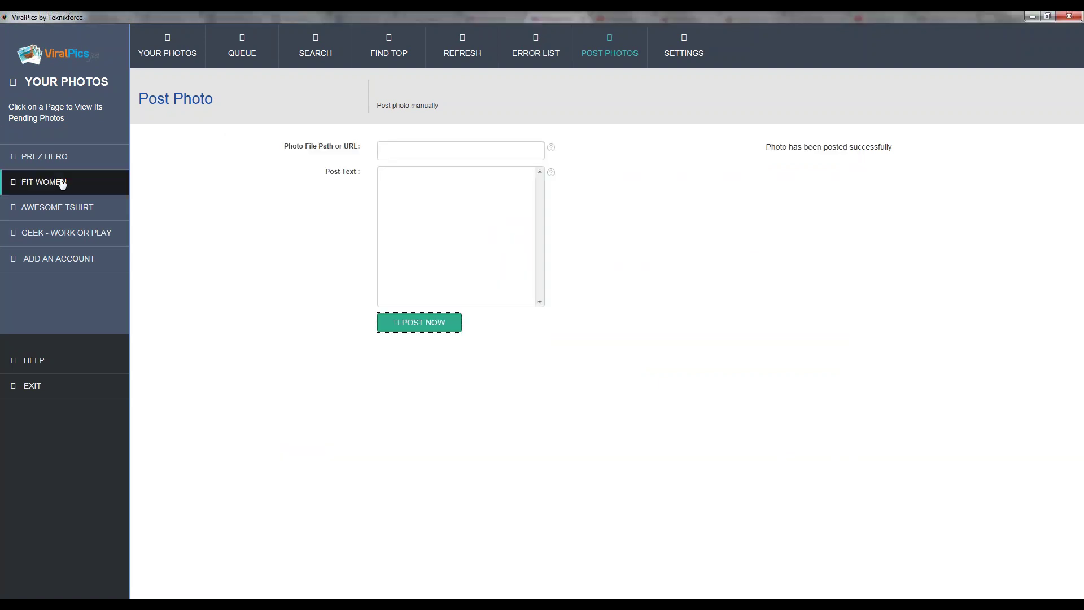
Step: Switch to the Fit Women Facebook page in the browser, reload it and check its timeline for the posted photo
{"action": "key", "text": "alt+Tab"}
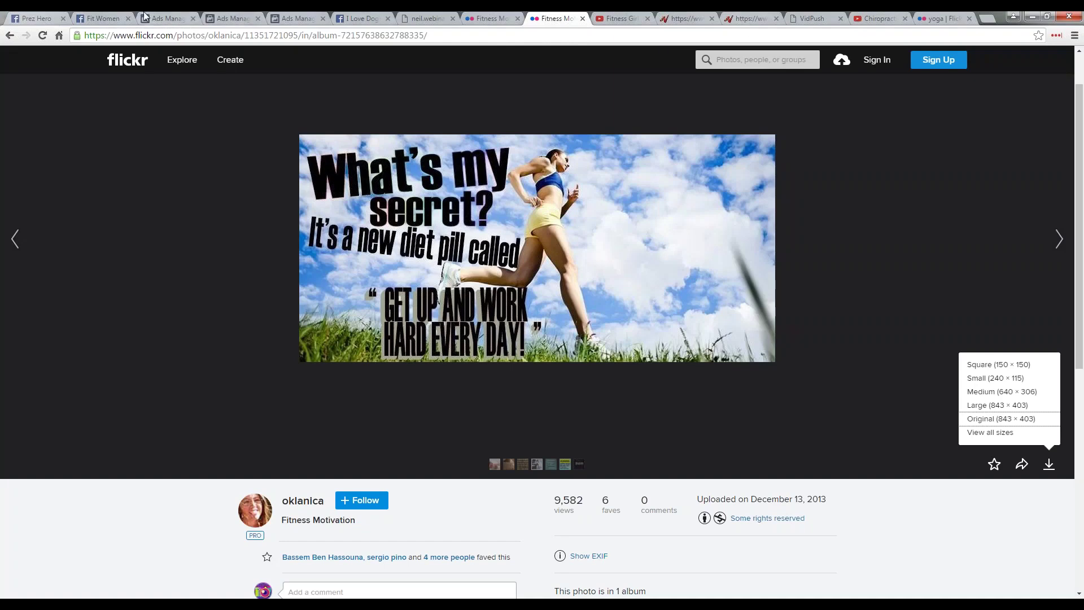
{"action": "left_click", "coordinate": [96, 16]}
{"action": "key", "text": "F5"}
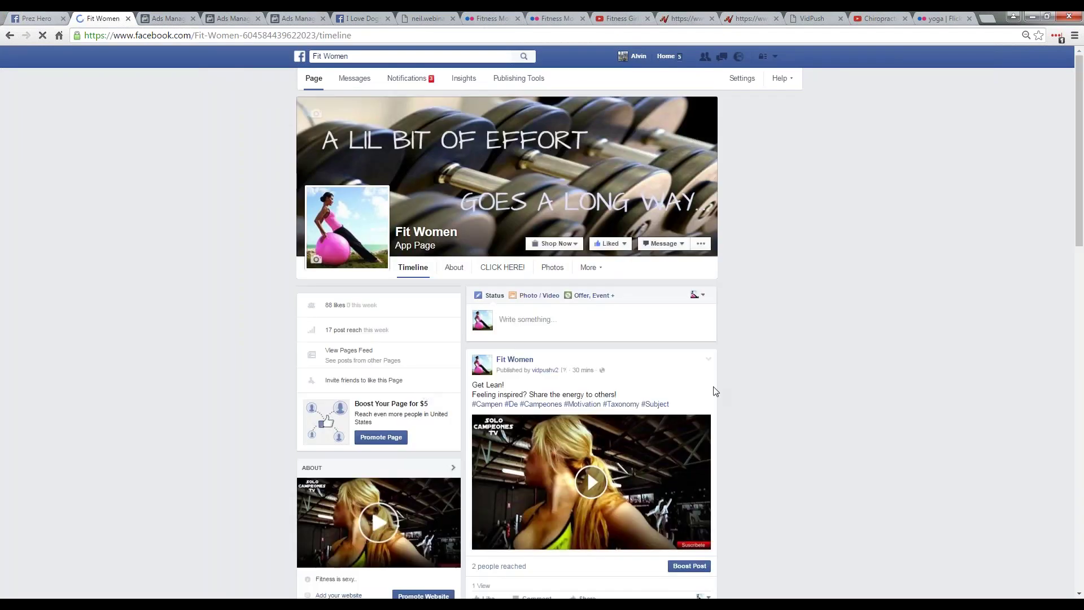
{"action": "scroll", "coordinate": [714, 387], "scroll_direction": "down", "scroll_amount": 1}
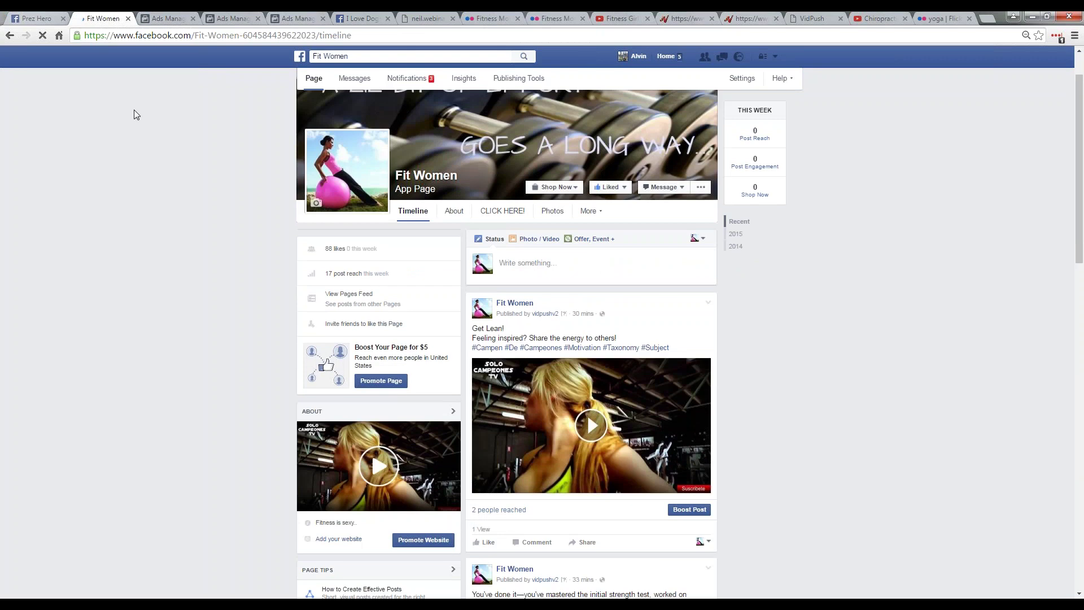
Step: Search Facebook for "aw", open the Awesome Tshirt page and view the newly posted running photo
{"action": "left_click", "coordinate": [41, 16]}
{"action": "left_click", "coordinate": [395, 56]}
{"action": "type", "text": "aw"}
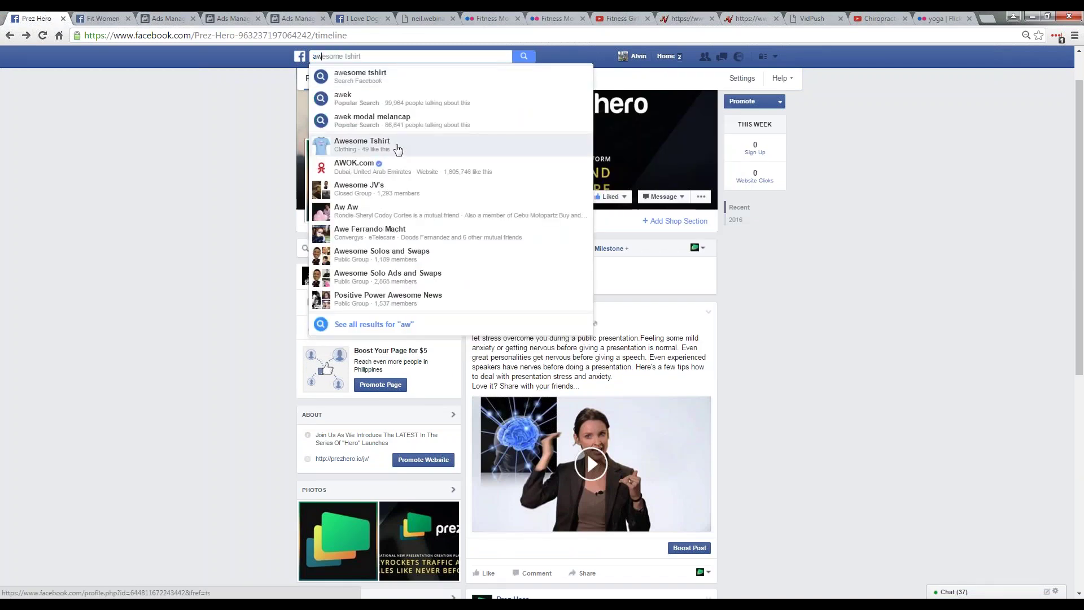
{"action": "left_click", "coordinate": [398, 146]}
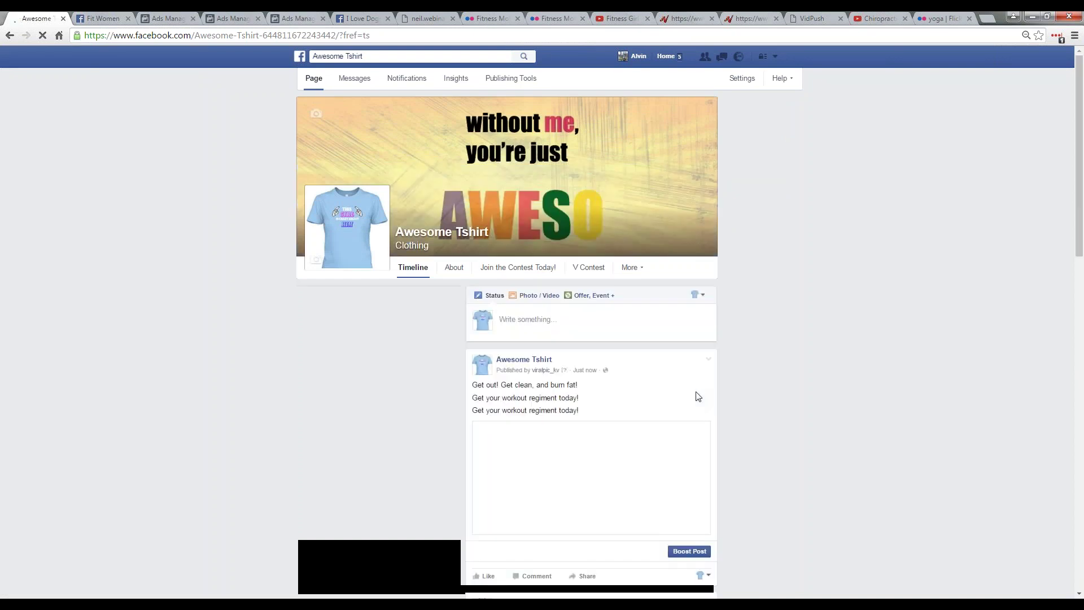
{"action": "scroll", "coordinate": [699, 396], "scroll_direction": "down", "scroll_amount": 3}
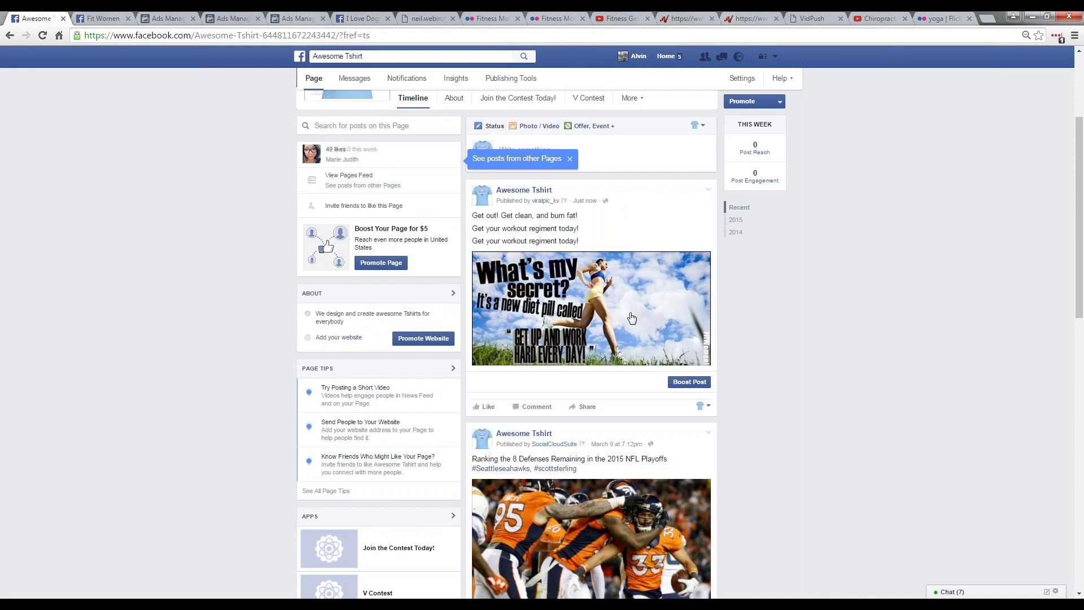
{"action": "left_click", "coordinate": [632, 318]}
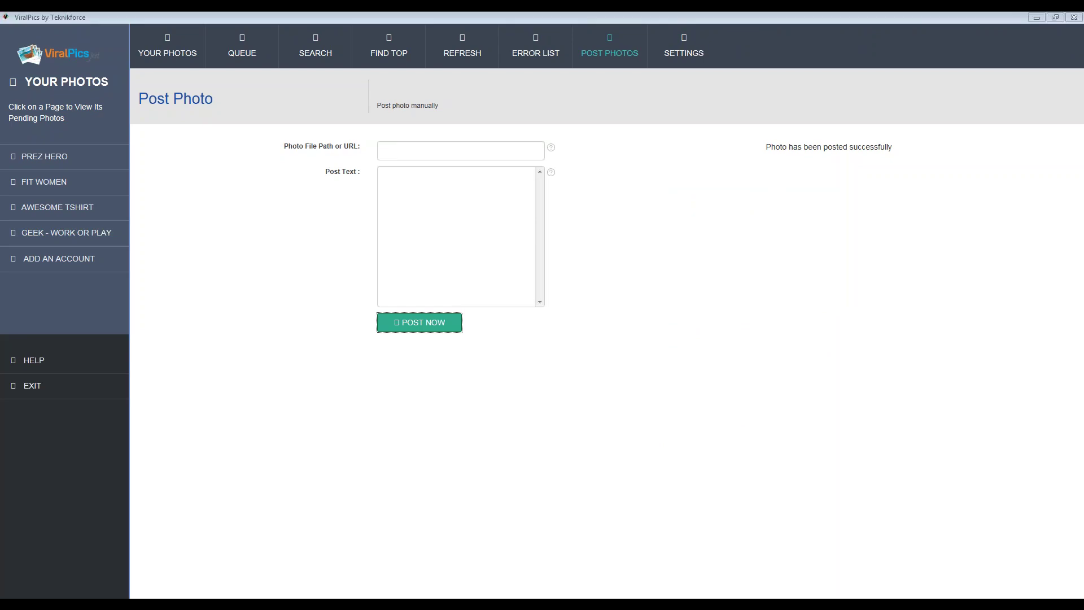
Step: Switch to the running PowerPoint slide show and advance from the ViralPics Dev slide to the "Select Message" slide
{"action": "mouse_move", "coordinate": [191, 604]}
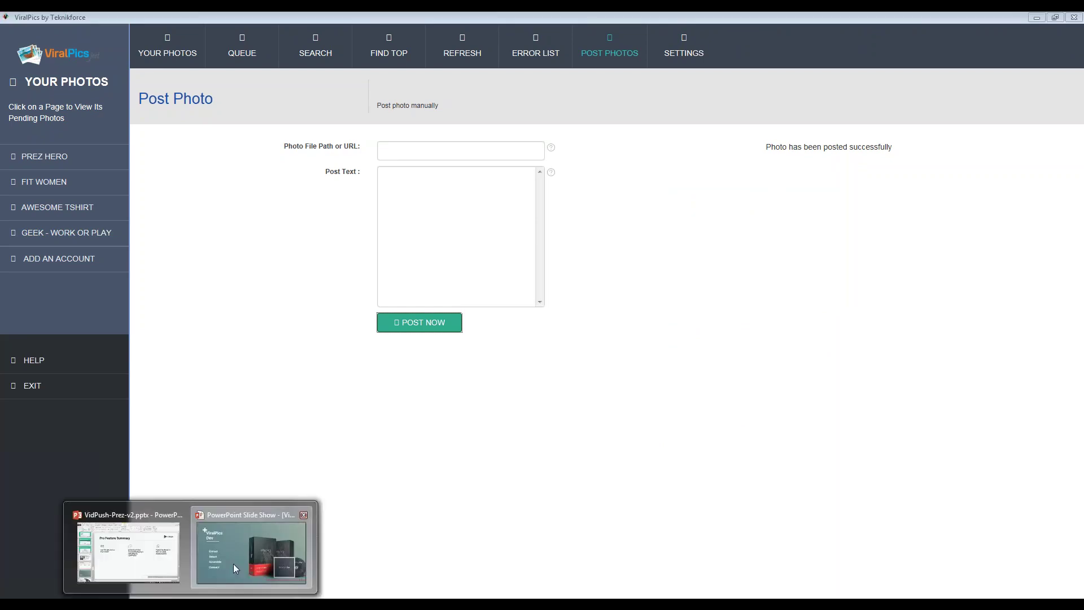
{"action": "left_click", "coordinate": [232, 564]}
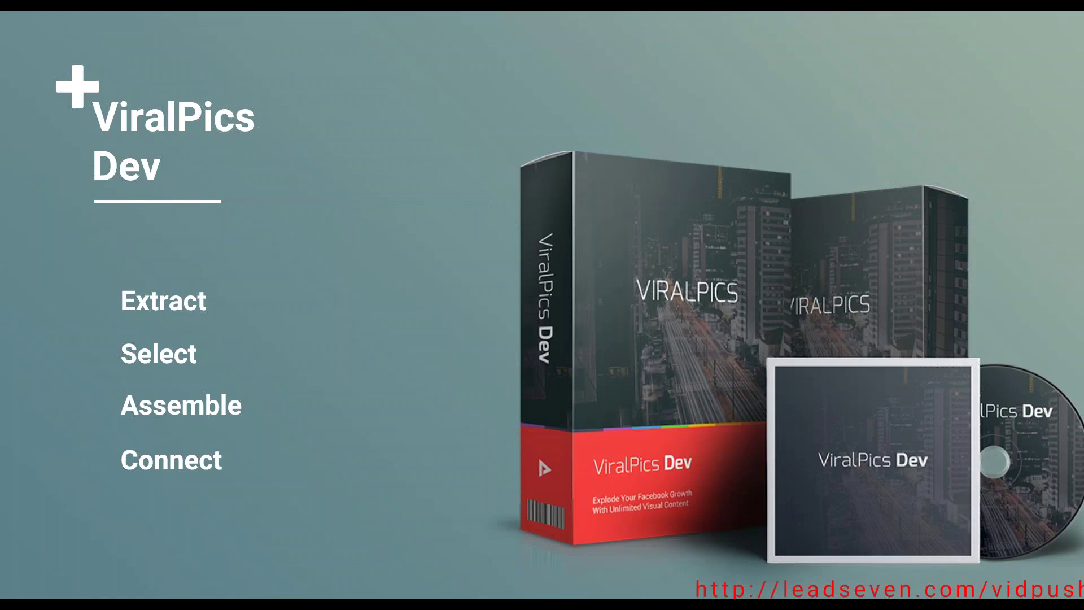
{"action": "key", "text": "Right"}
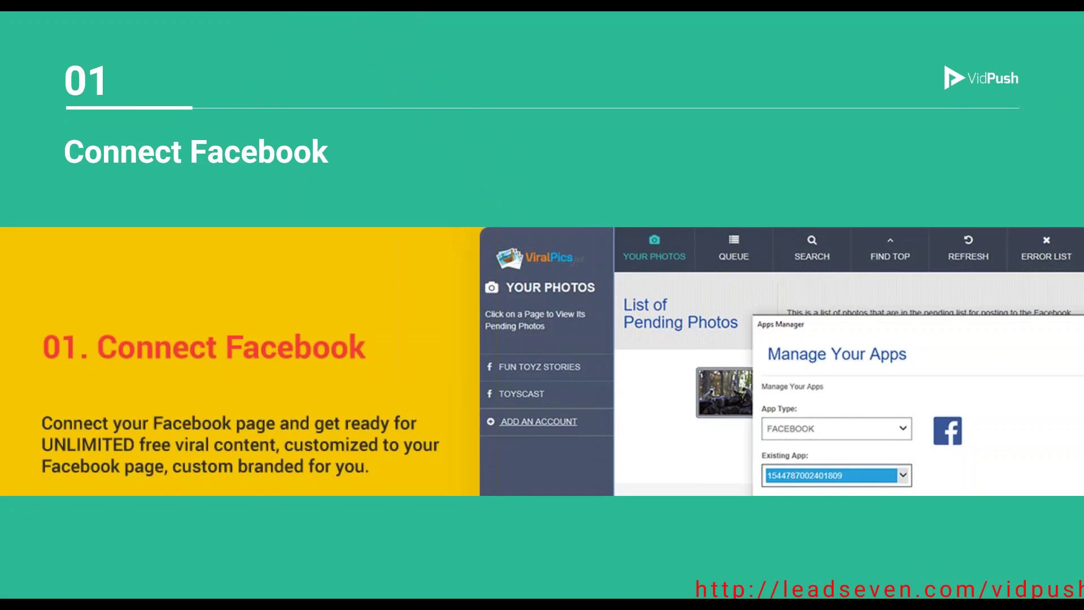
{"action": "key", "text": "Right"}
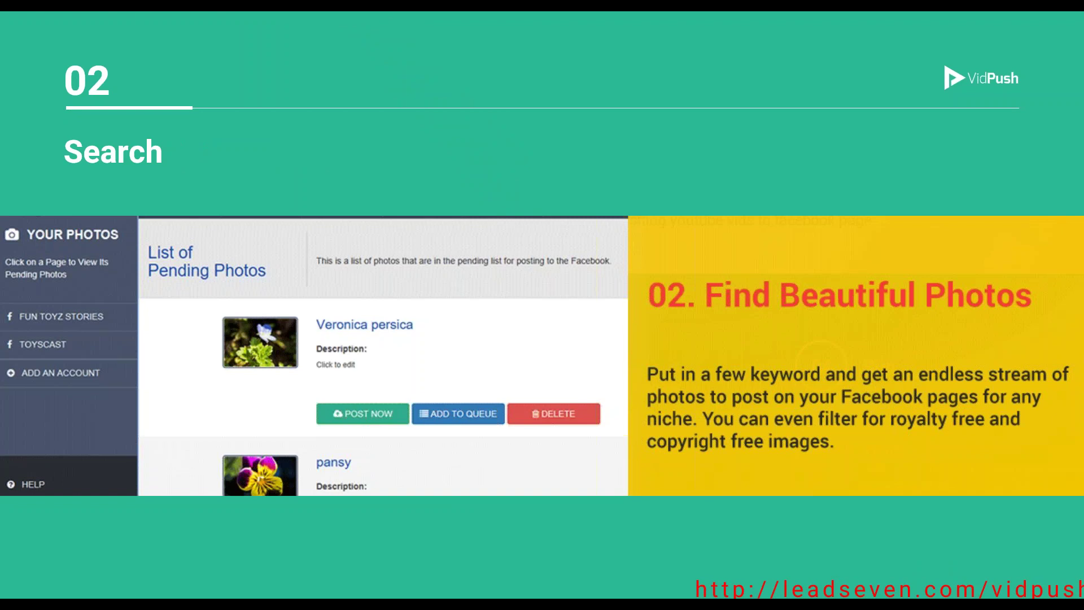
{"action": "key", "text": "Right"}
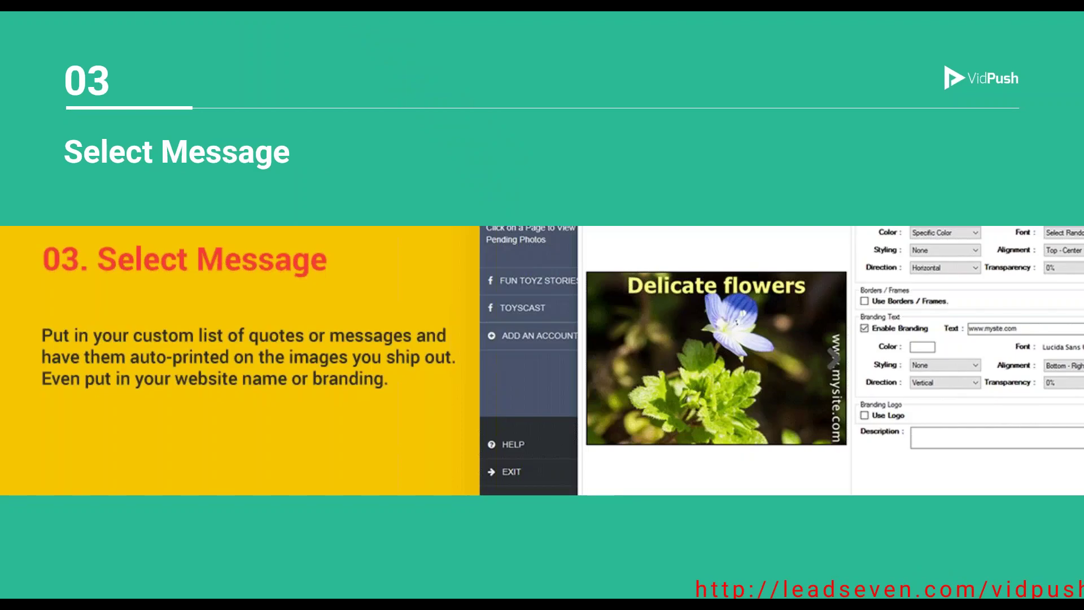